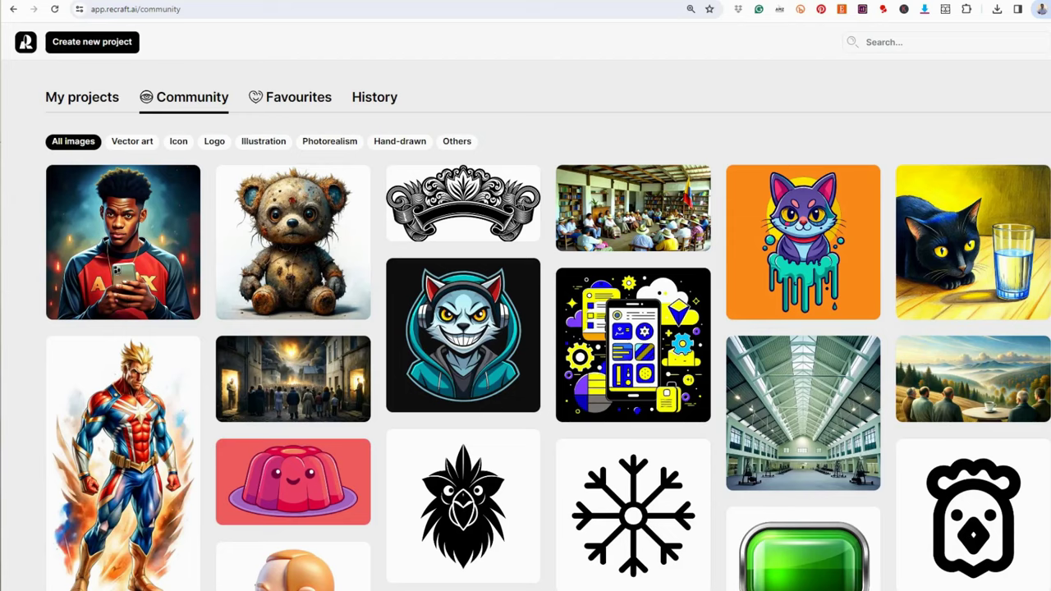
Browse the community gallery to examine the range of generated image styles
scroll(548, 336, down, 2)
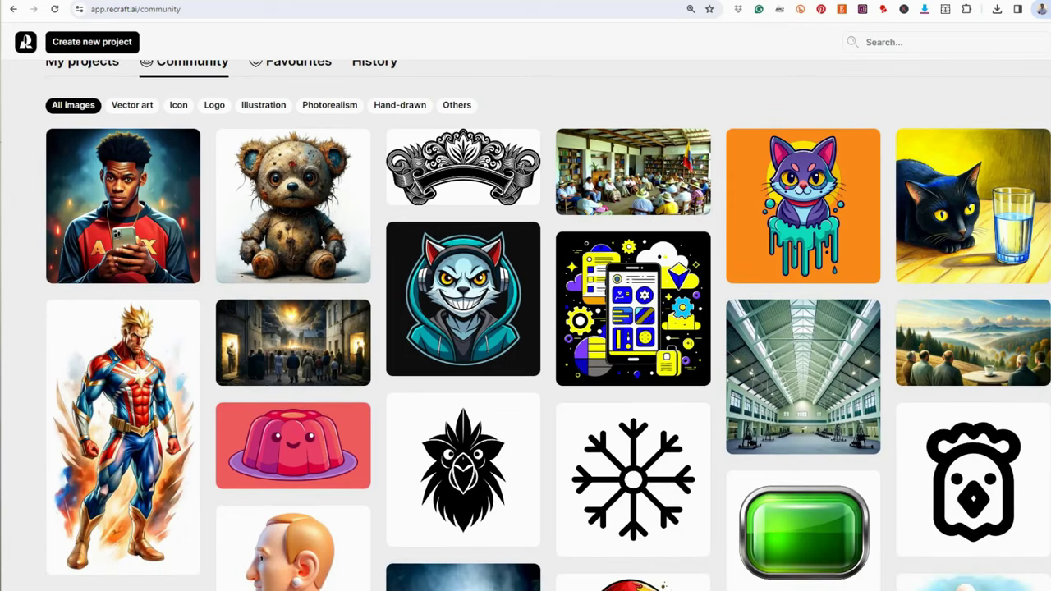
scroll(548, 335, down, 3)
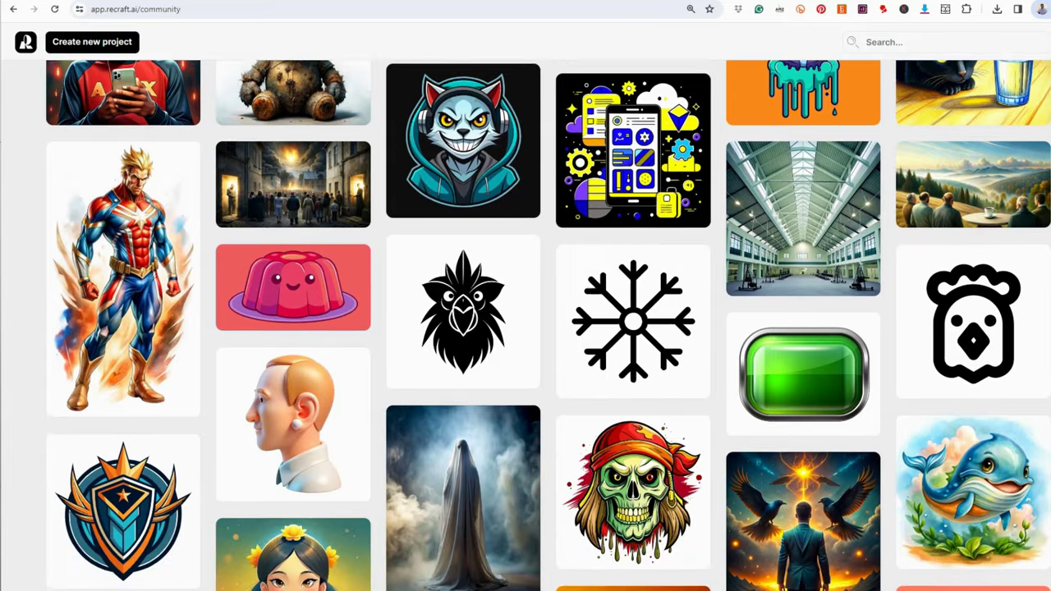
scroll(548, 336, down, 10)
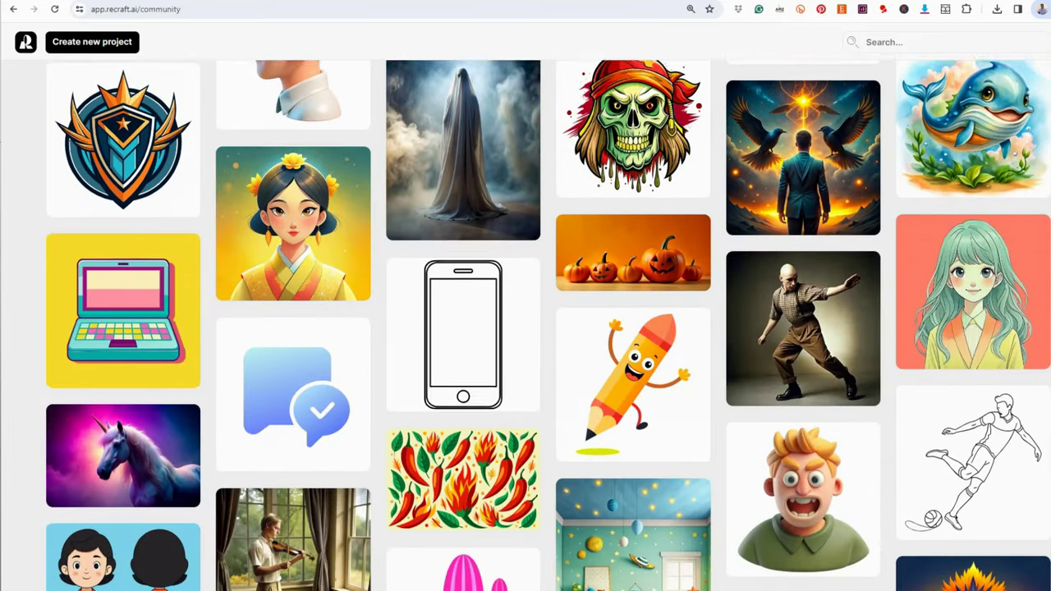
scroll(547, 336, down, 1)
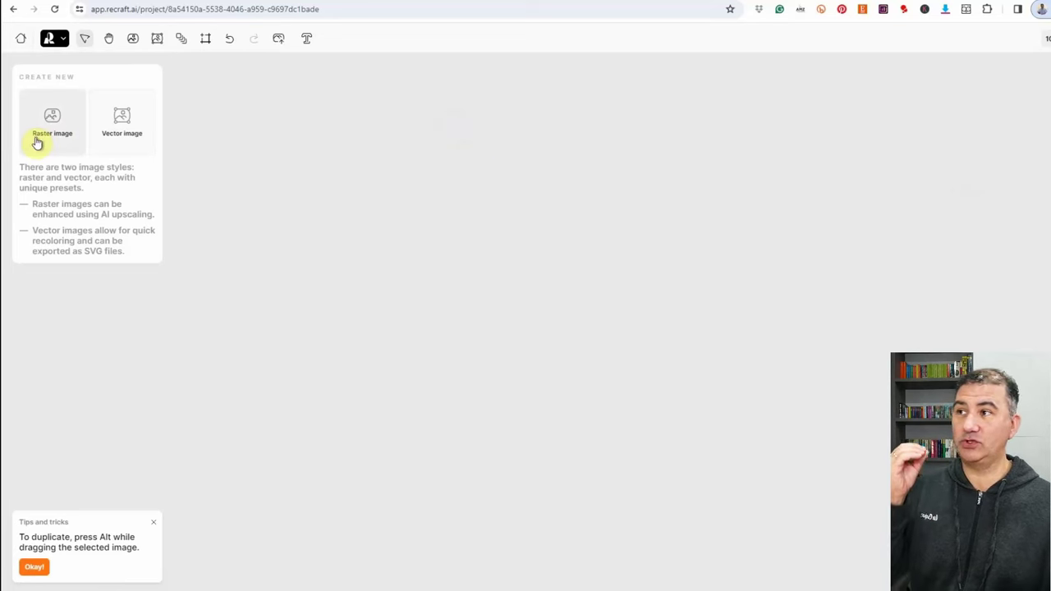
click(125, 131)
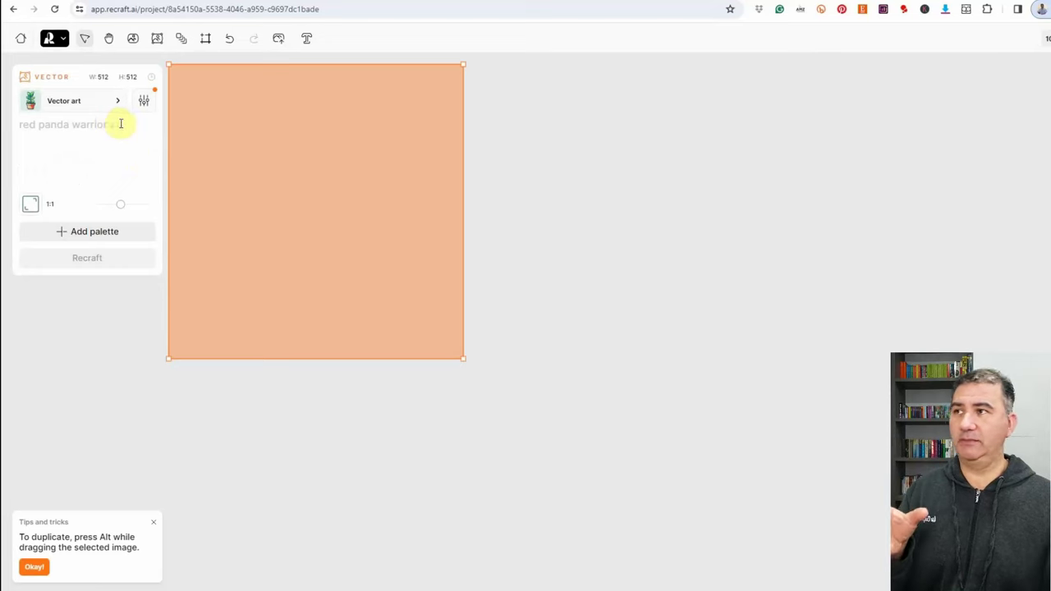
click(92, 103)
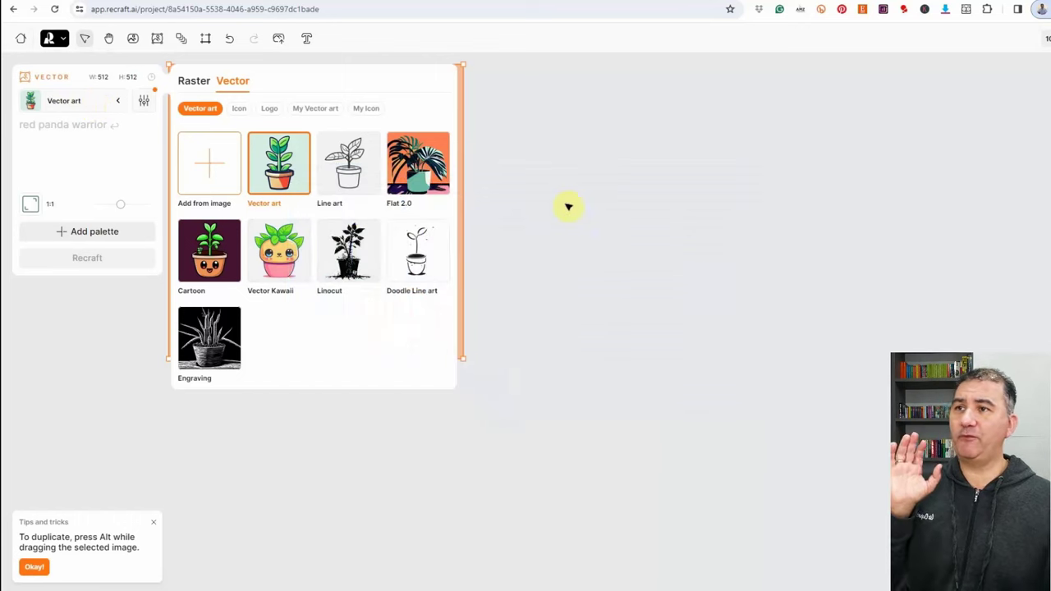
click(567, 209)
click(276, 177)
key(Delete)
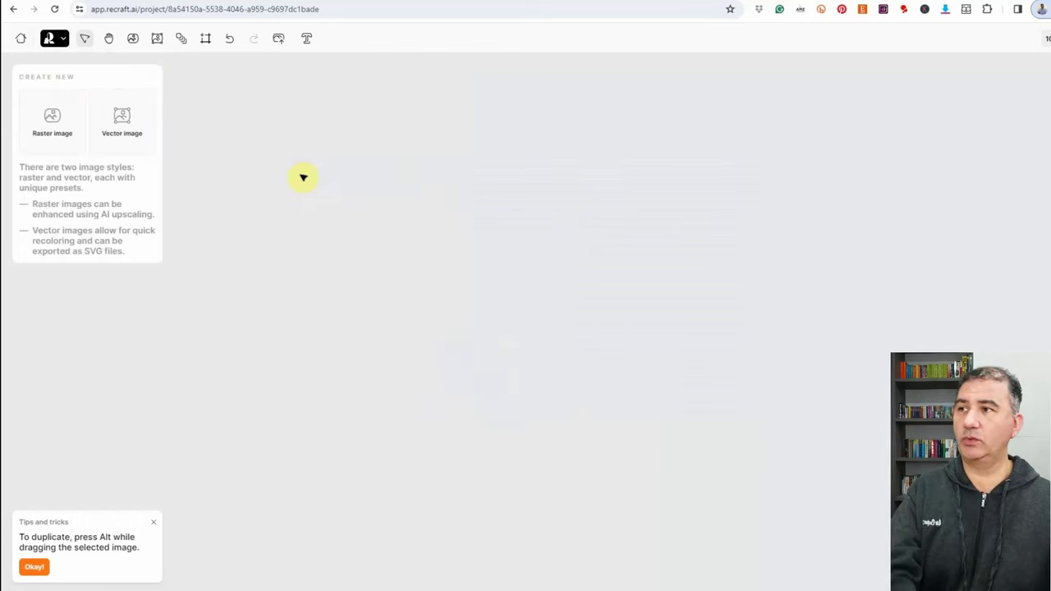
Create a raster image frame and enter a width of 4500 and a height of 5400
click(45, 127)
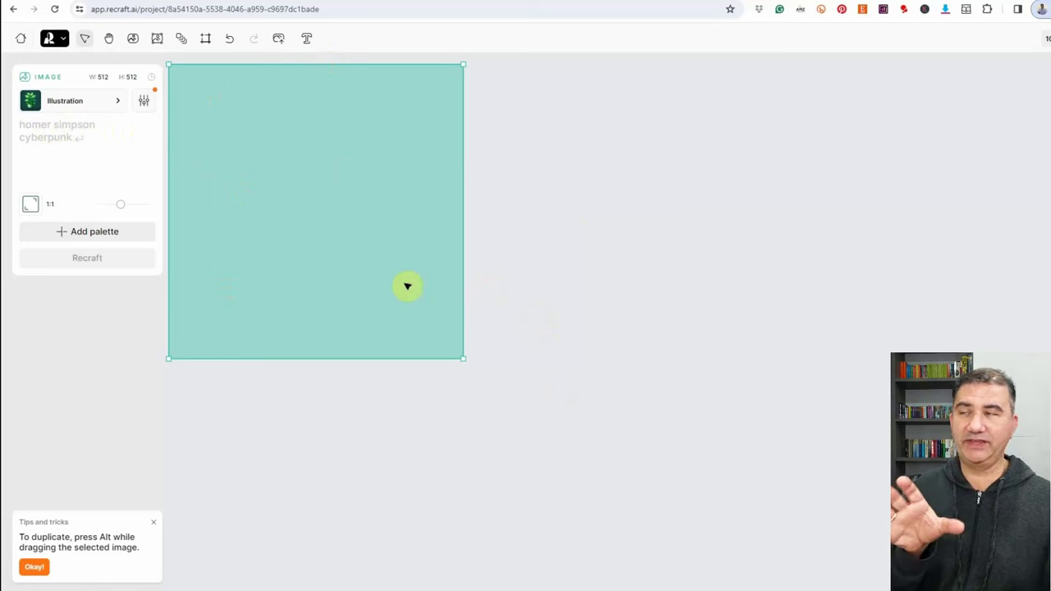
click(107, 78)
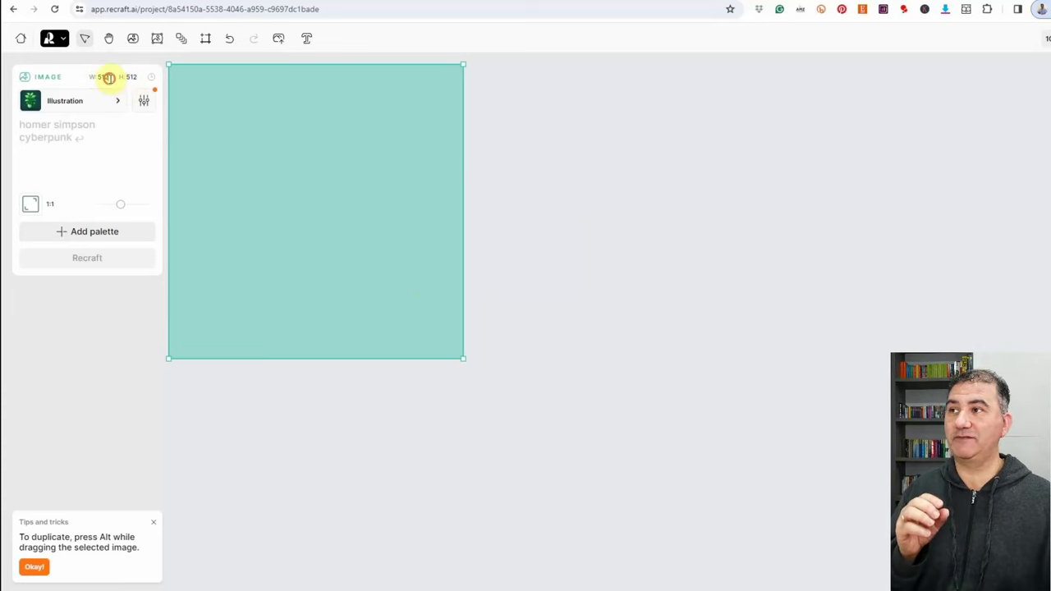
key(BackSpace)
key(BackSpace)
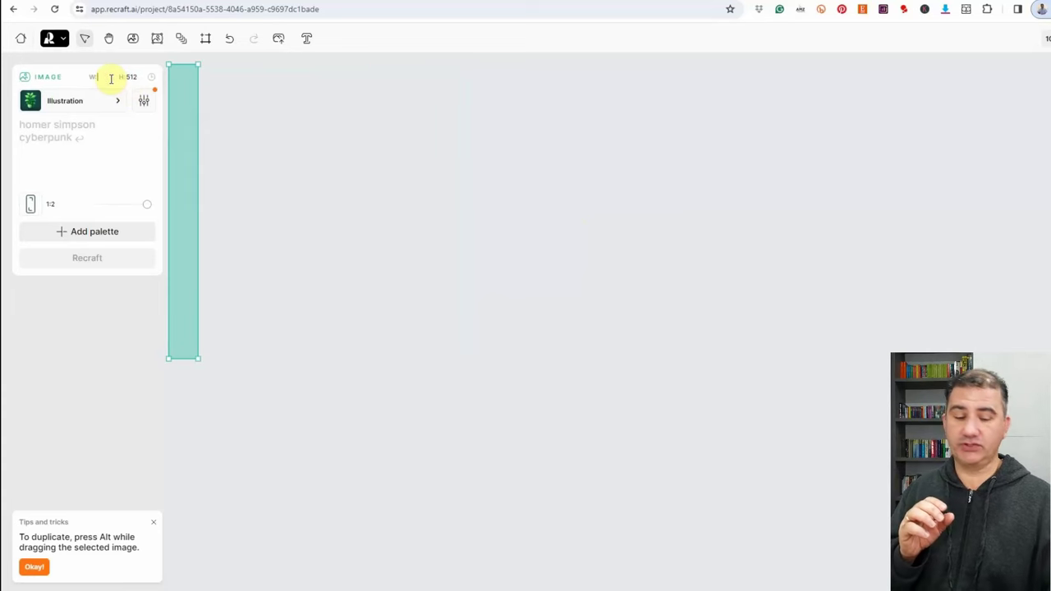
text(4500)
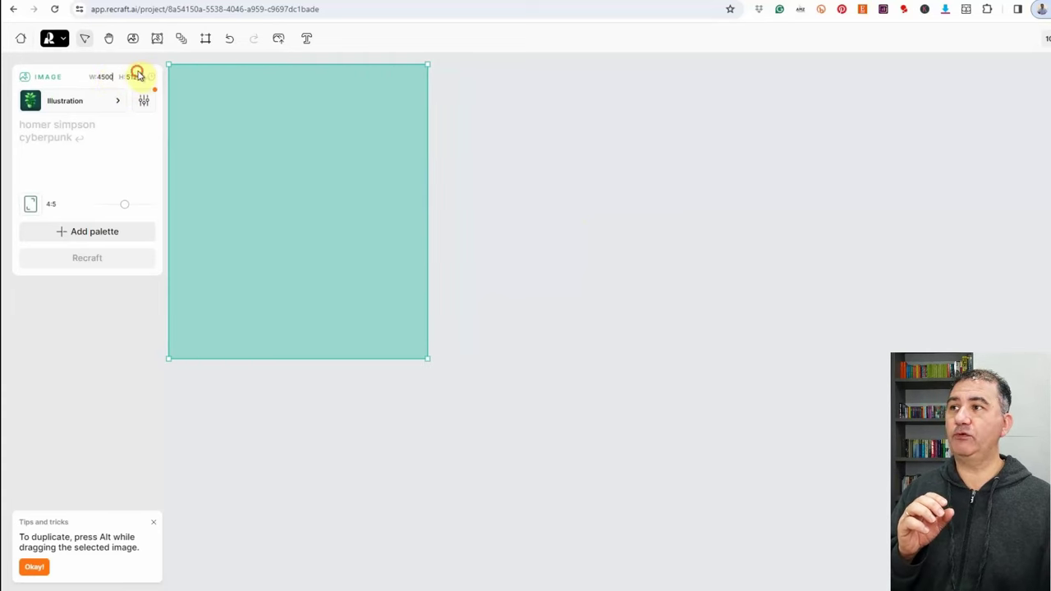
click(137, 74)
key(BackSpace)
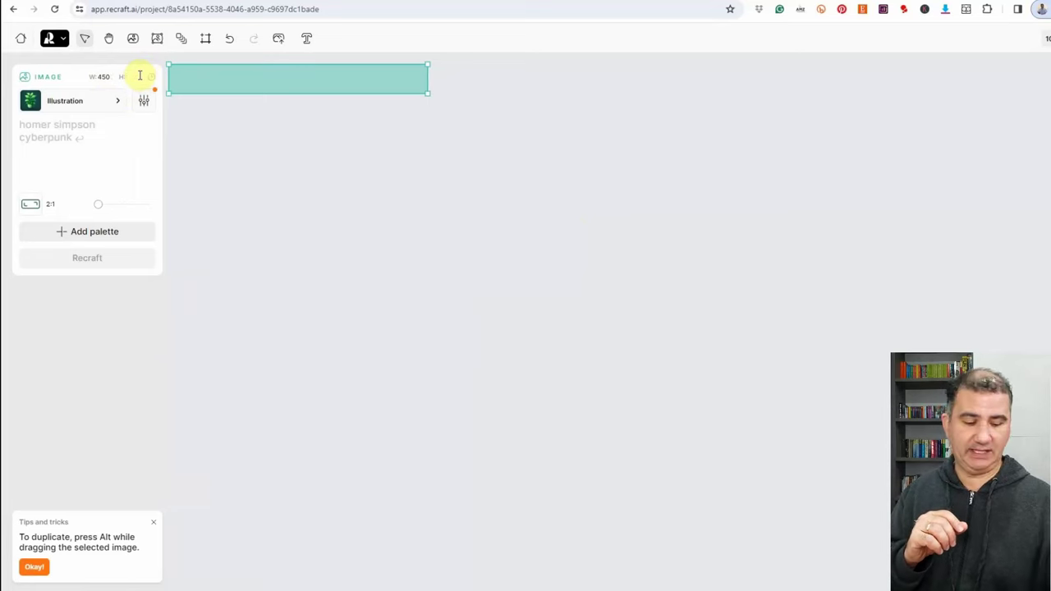
text(540)
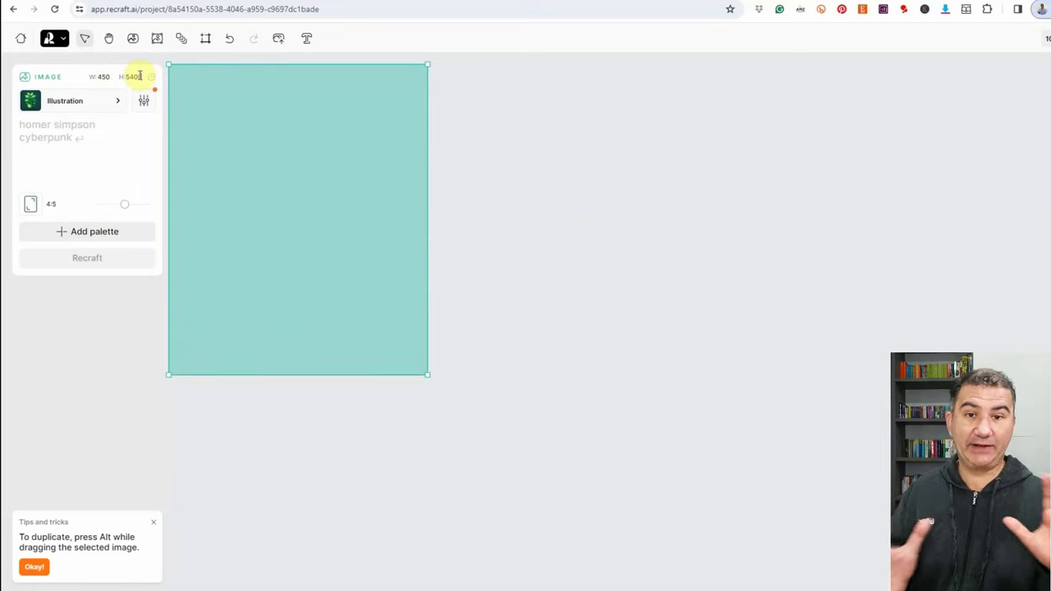
text(0)
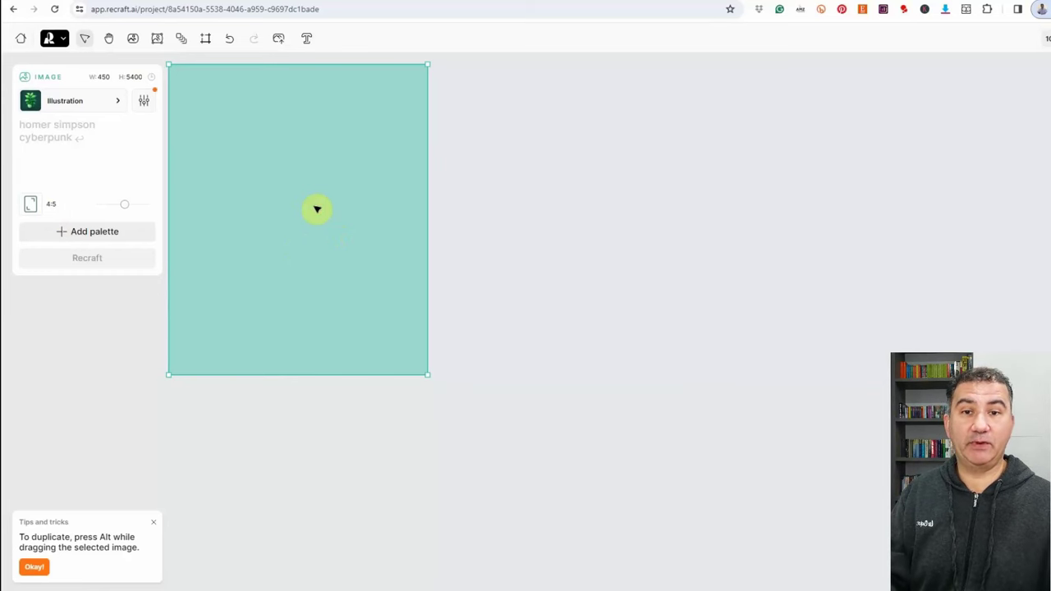
Duplicate the image frame twice to form an evenly spaced row of three
drag(317, 209, 600, 210)
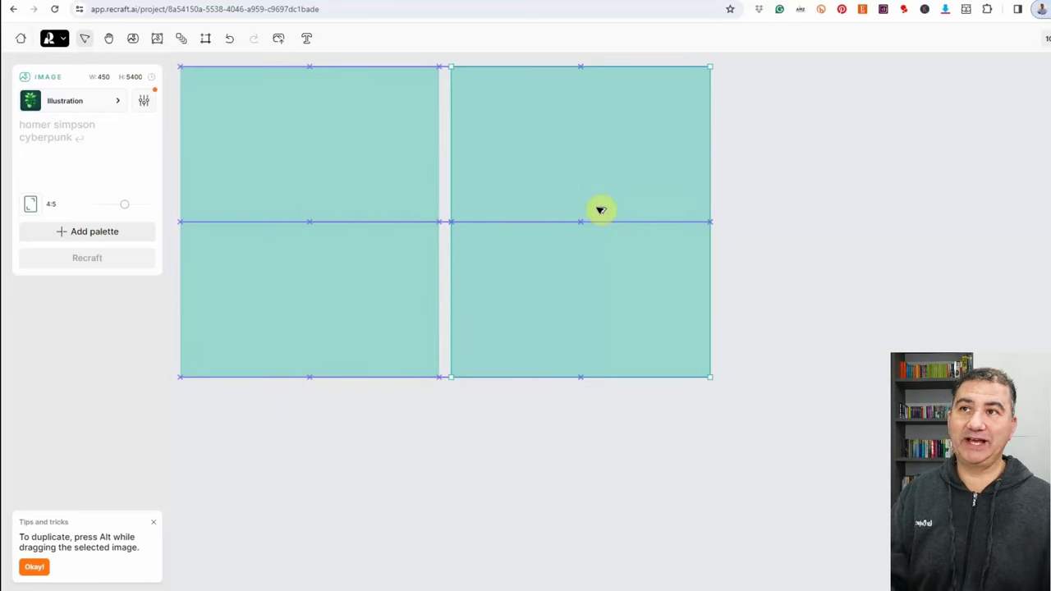
drag(600, 211, 601, 210)
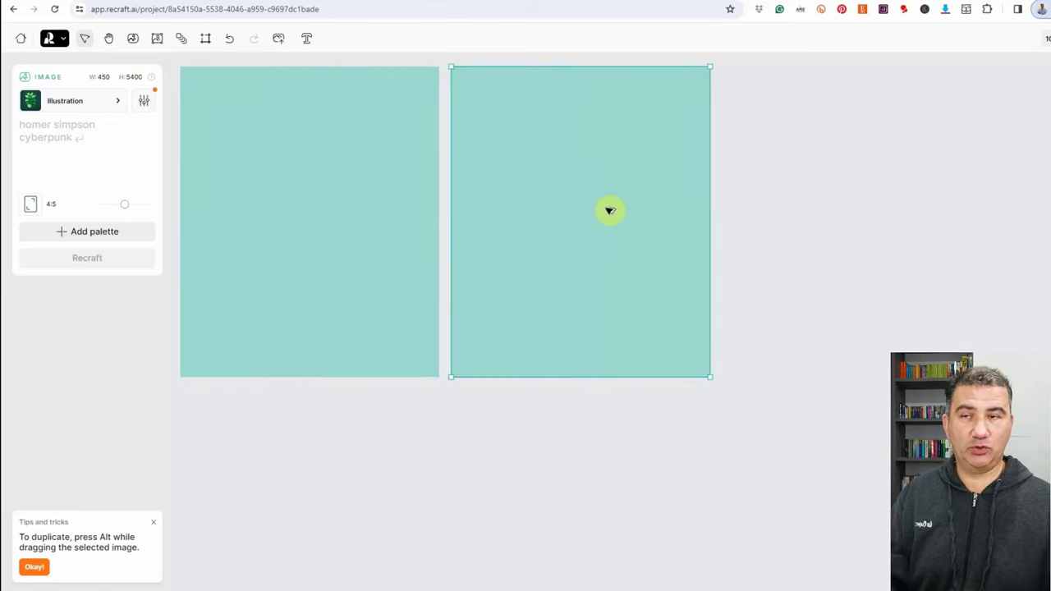
drag(591, 206, 864, 214)
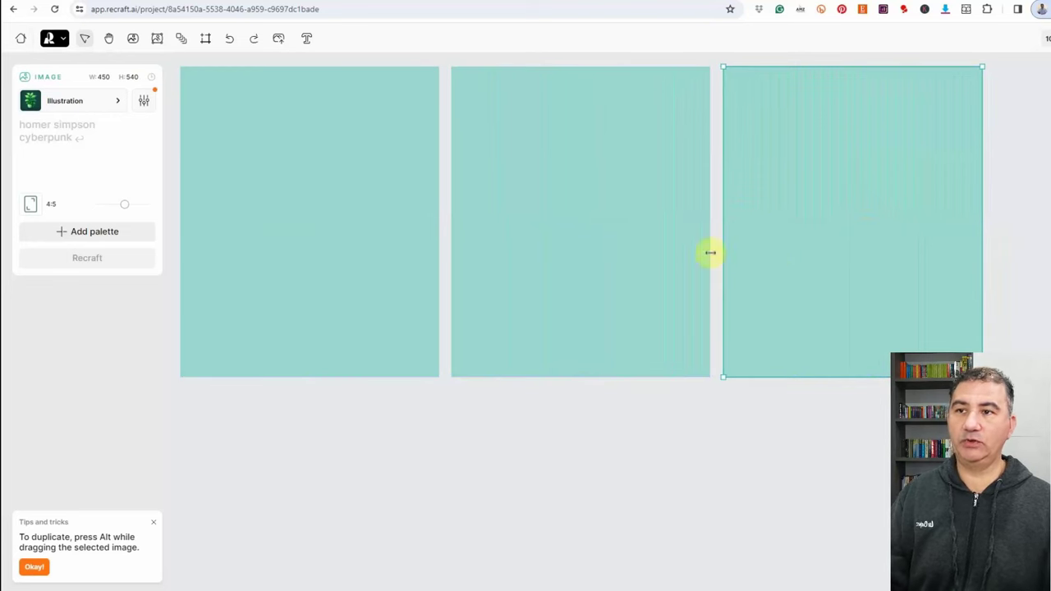
Duplicate all three frames together and place the copies directly below as a second row
shift+click(651, 241)
shift+click(348, 223)
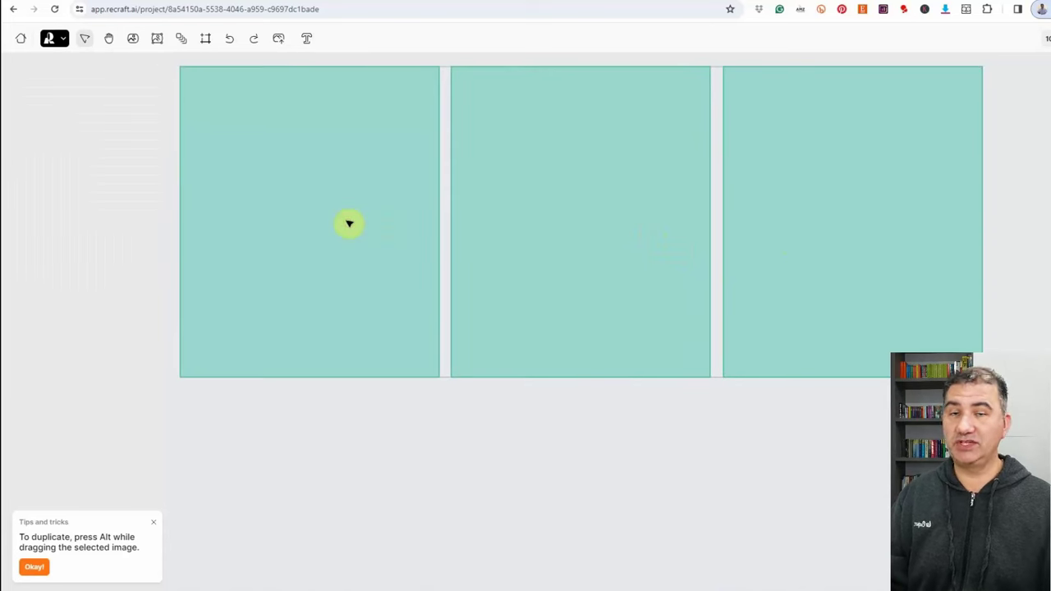
key(alt)
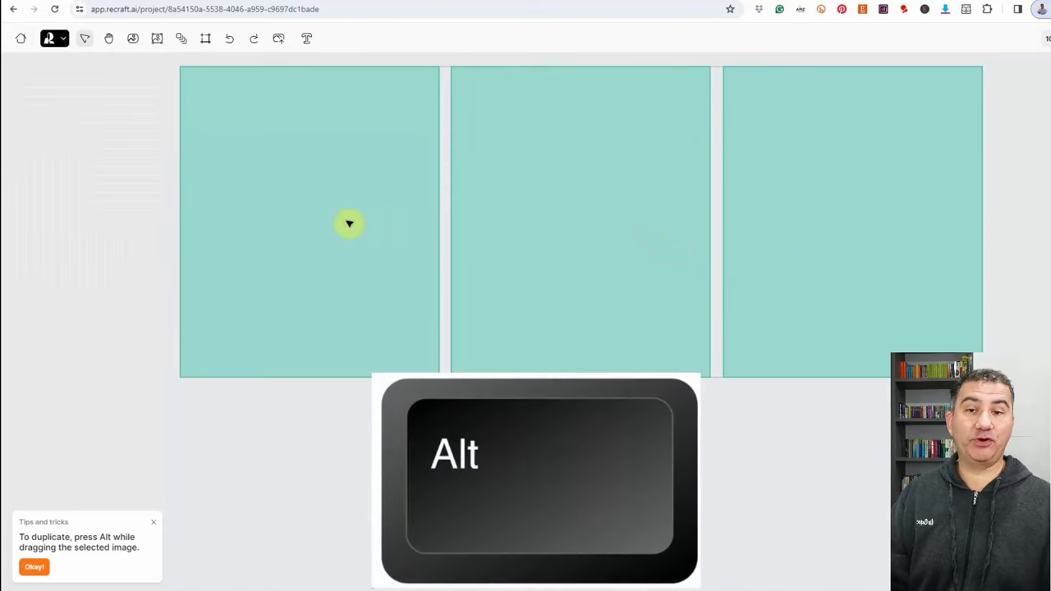
drag(369, 225, 364, 511)
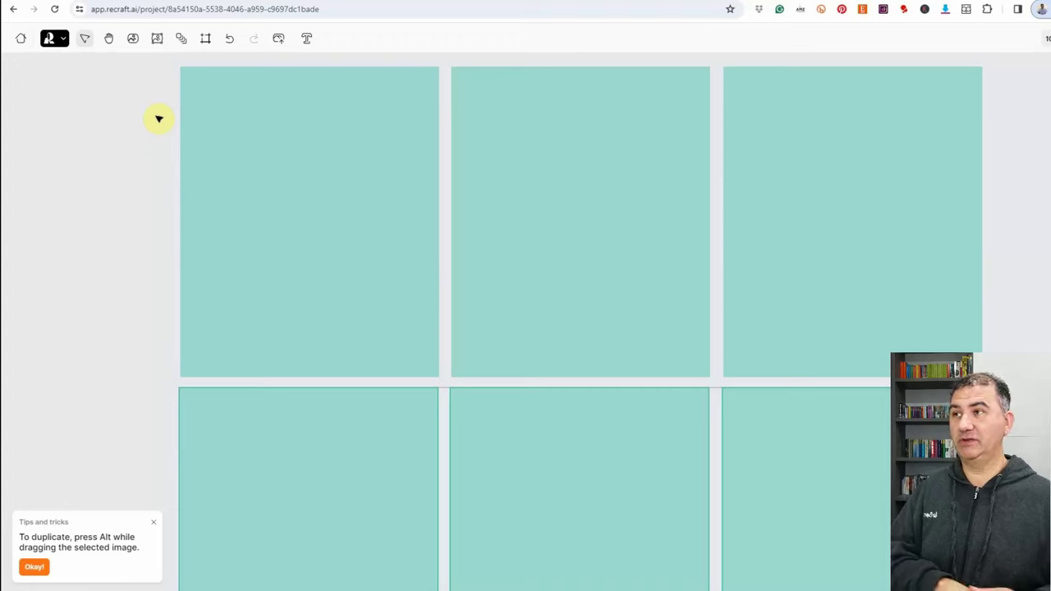
Add a fourth column of duplicated frames beside the third, making a grid of two rows of four
click(249, 154)
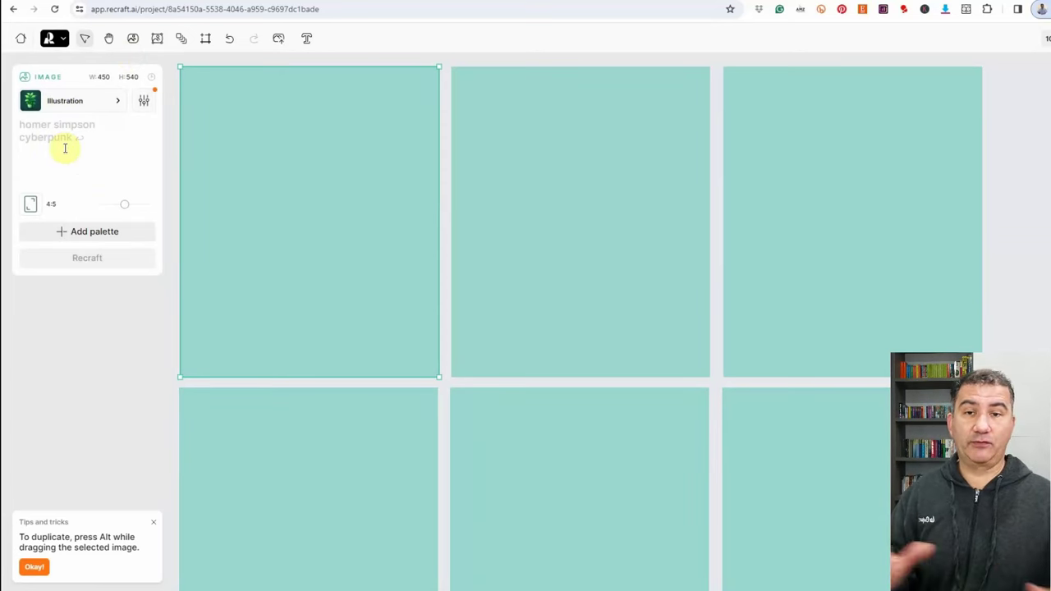
click(109, 42)
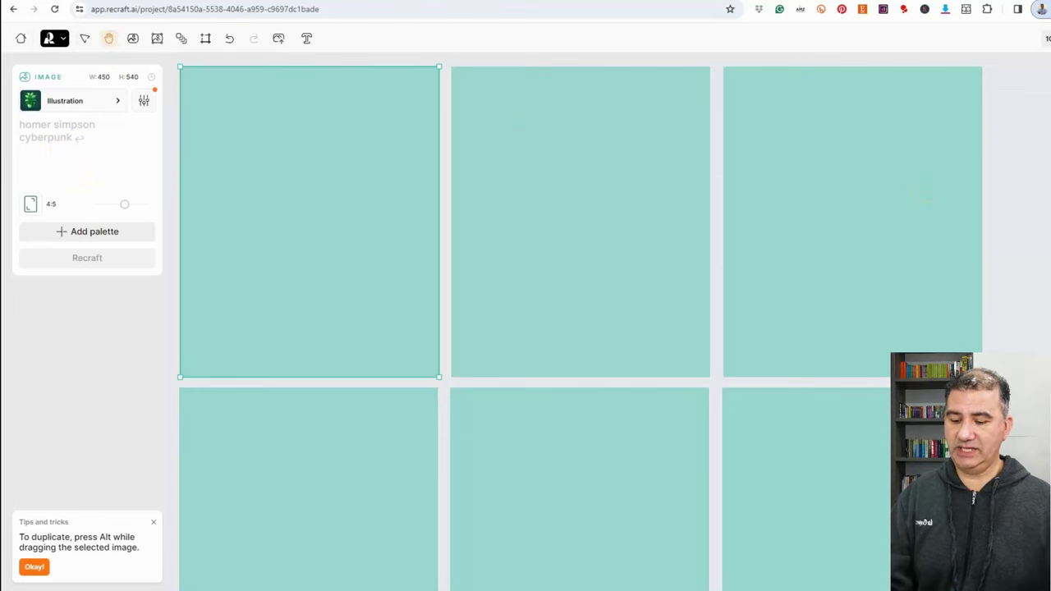
click(945, 180)
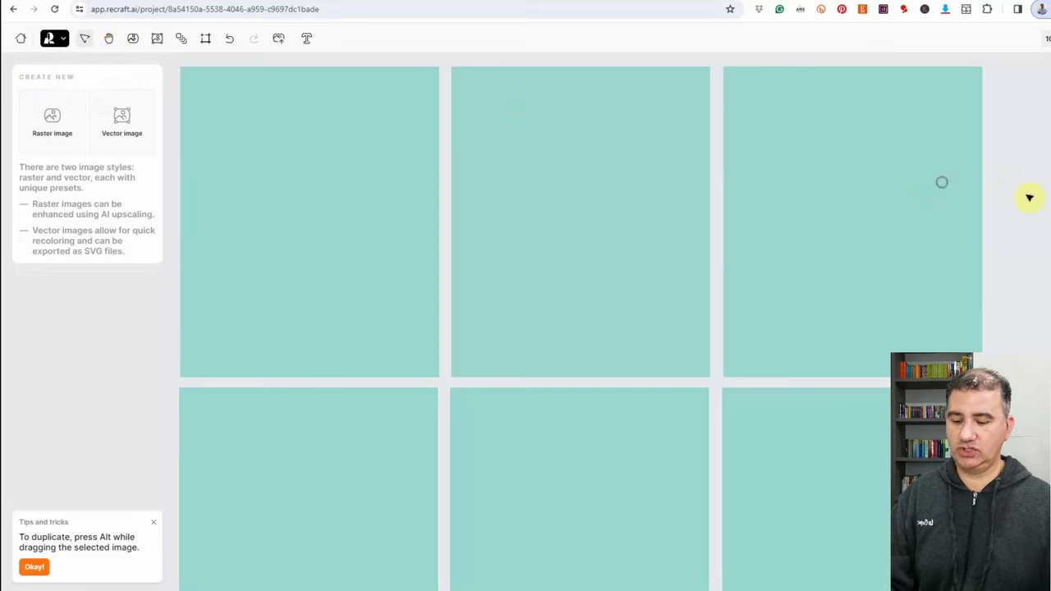
drag(1046, 200, 598, 194)
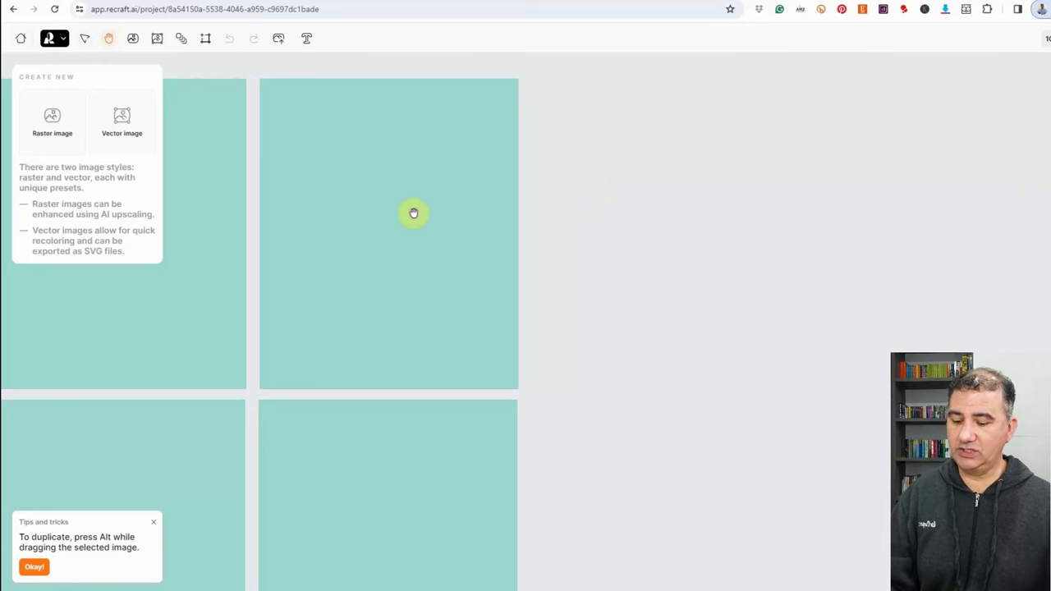
drag(413, 214, 734, 525)
key(v)
click(476, 213)
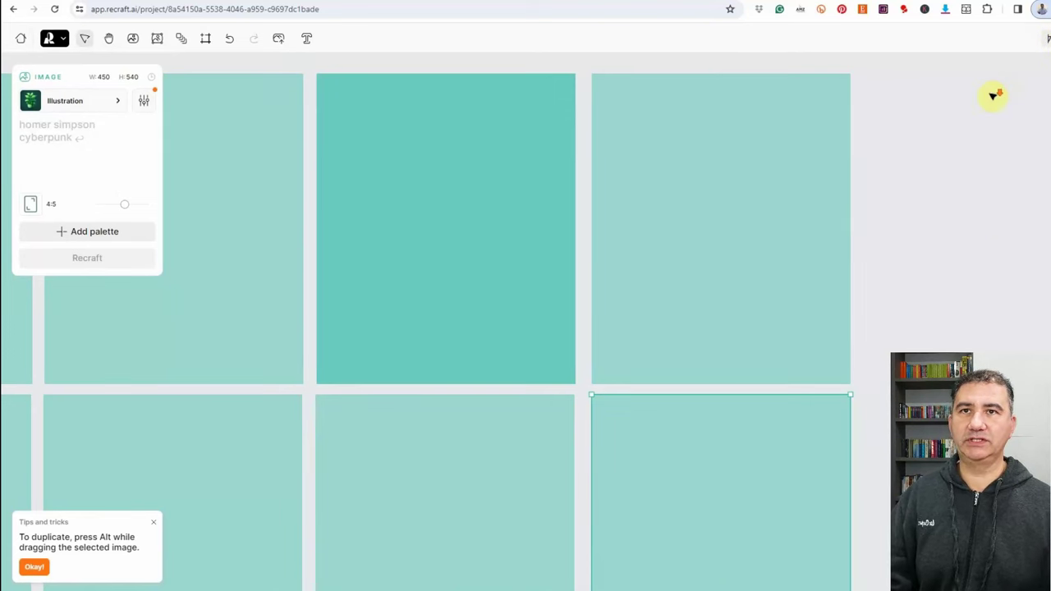
scroll(994, 93, down, 5)
scroll(994, 94, up, 3)
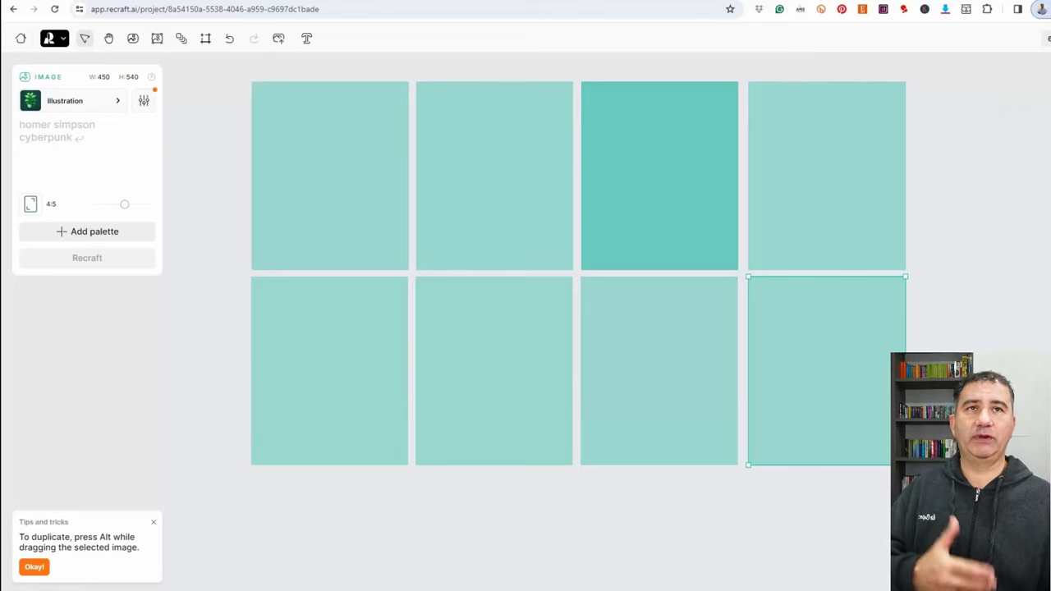
Switch to the Redbubble window, widen it and examine the best-selling designs for "k9 veteran"
key(alt+Tab)
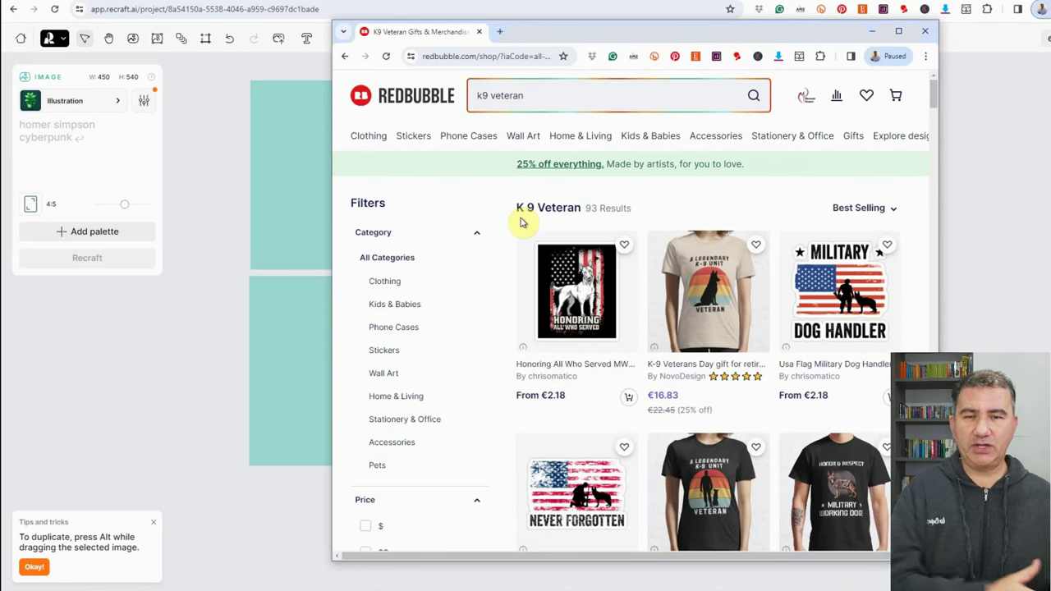
click(872, 209)
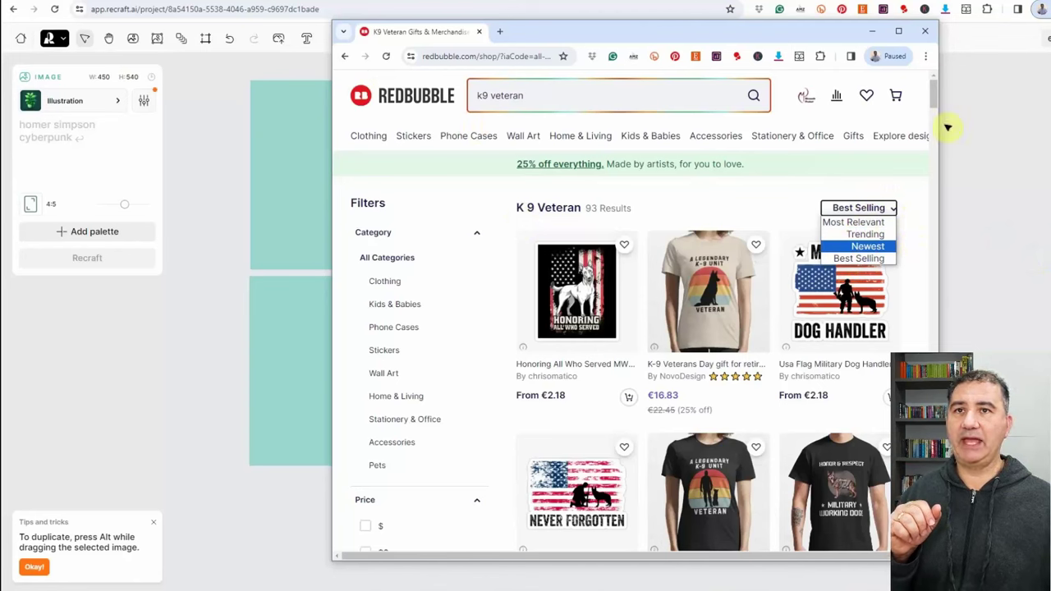
drag(944, 131, 1005, 135)
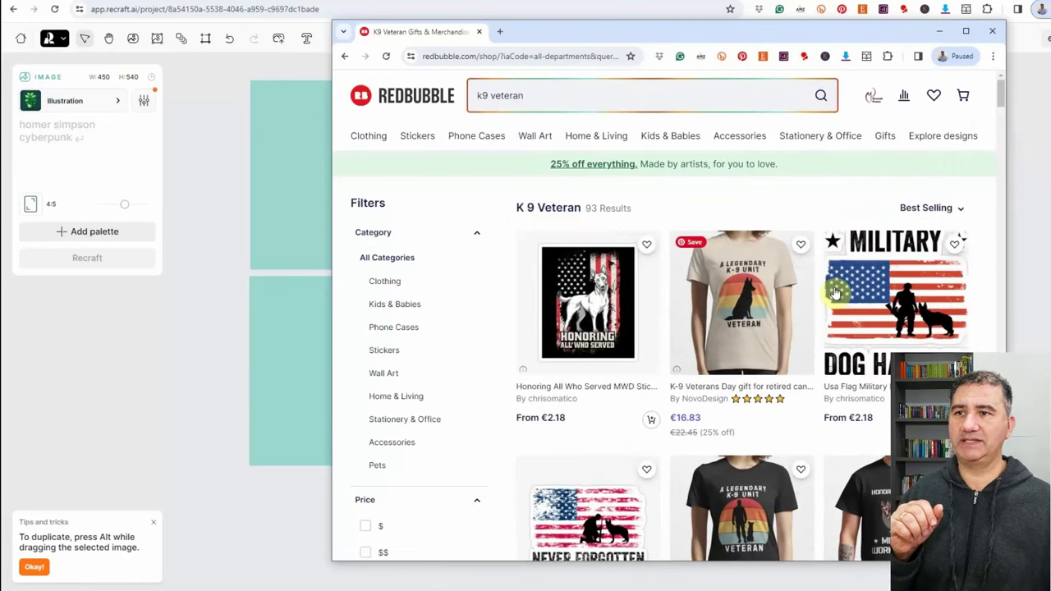
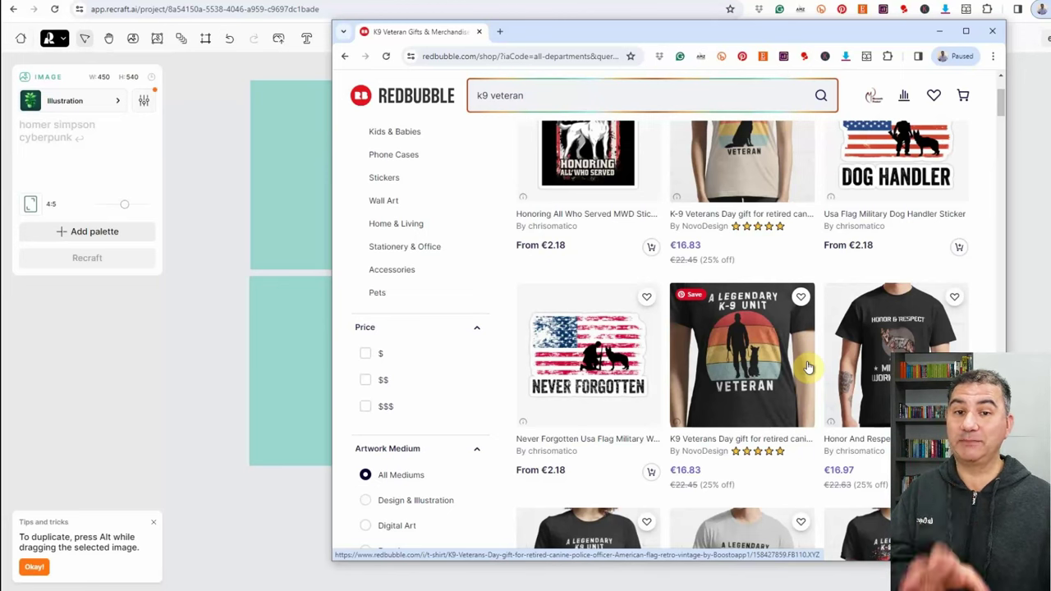
scroll(807, 365, up, 1)
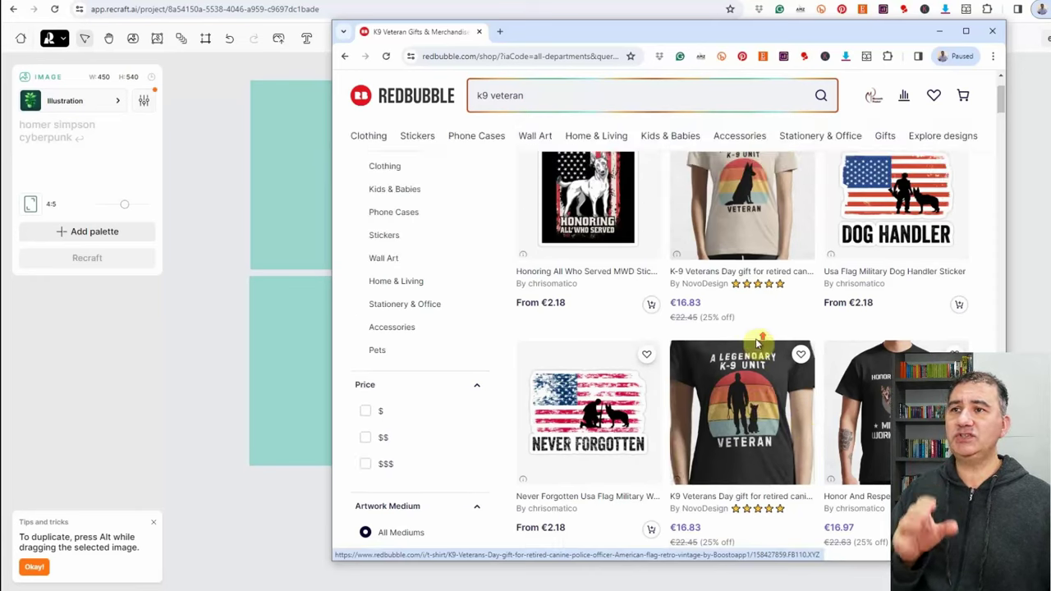
scroll(565, 240, up, 2)
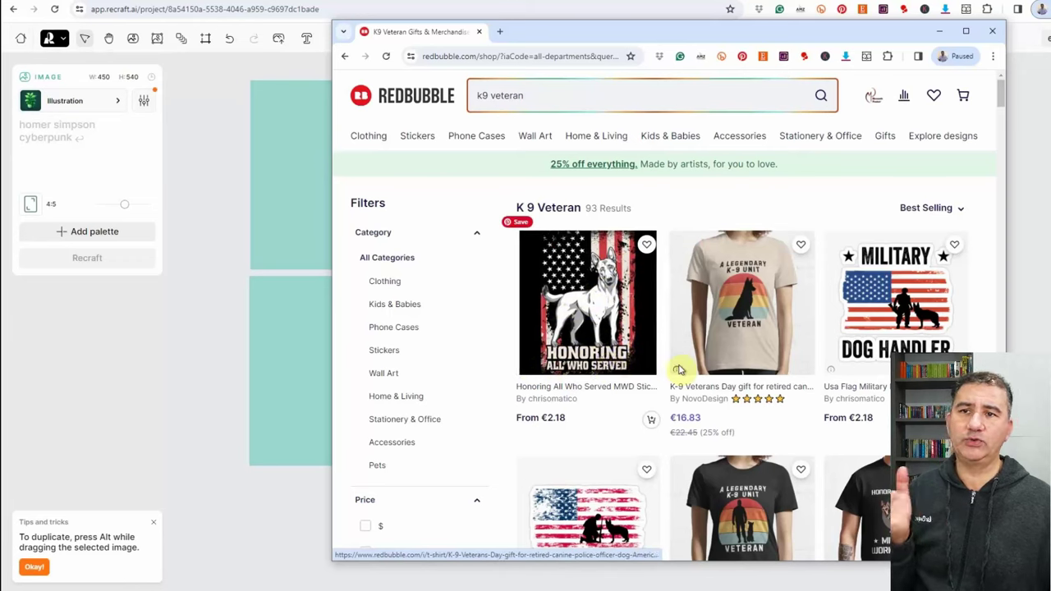
Switch to the ChatGPT conversation, send "K-9 veteran" as the next design theme and go to the newest reply
key(alt+Tab)
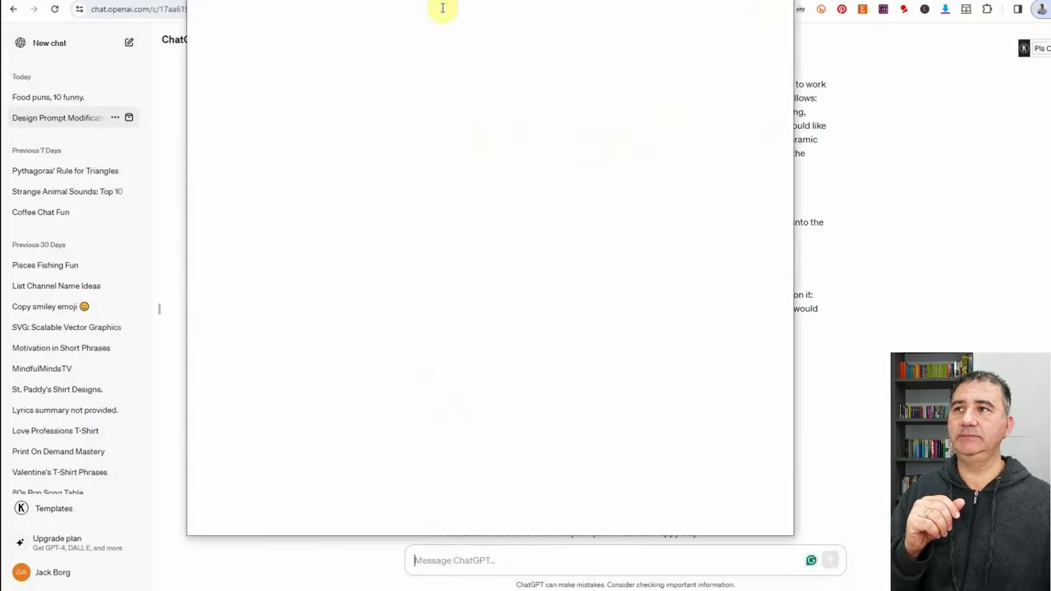
key(alt+Tab)
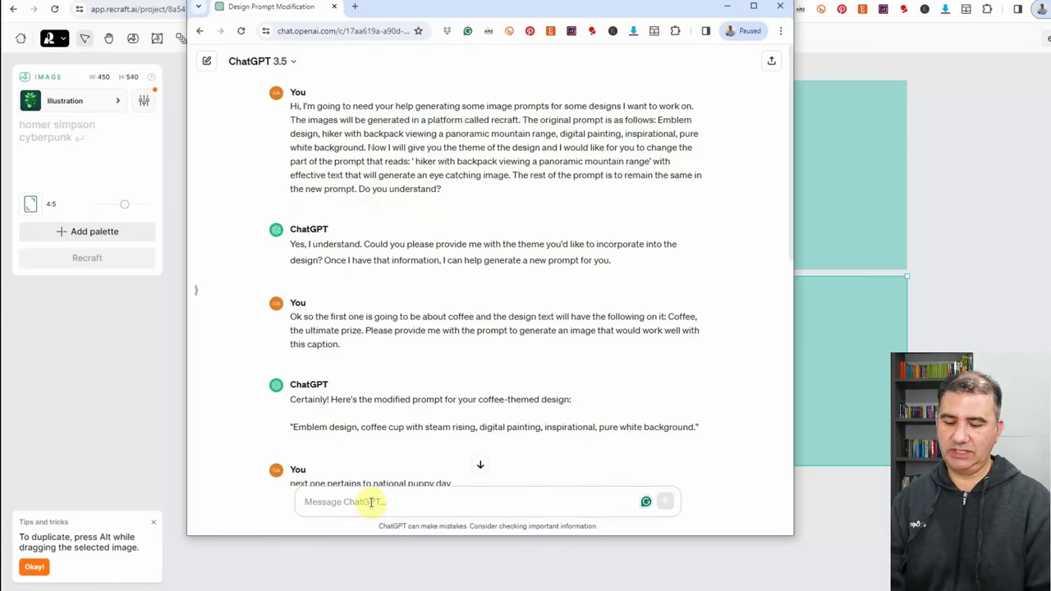
text(K)
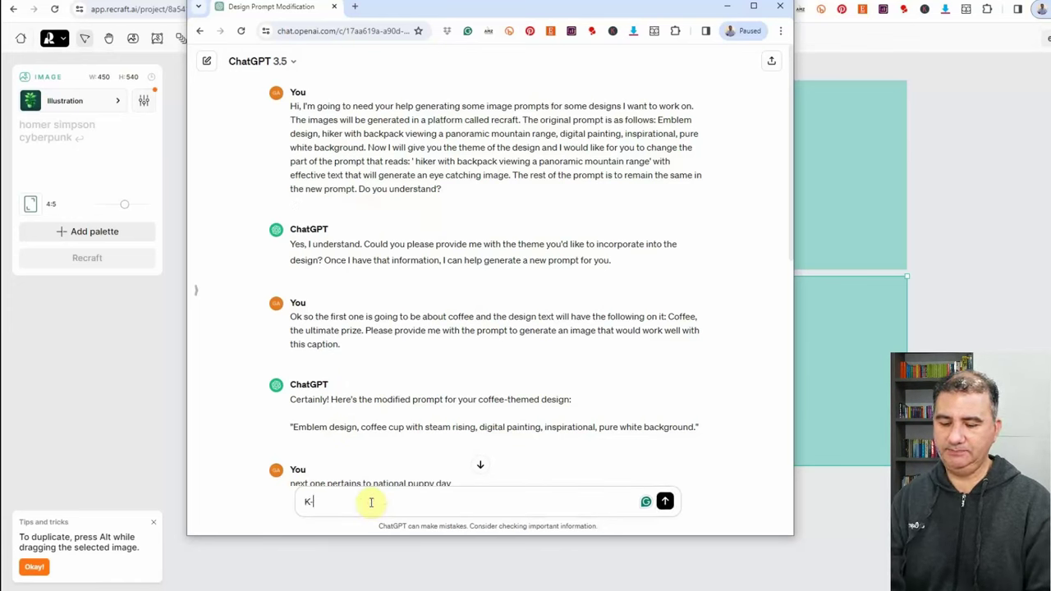
text(-9 veteran)
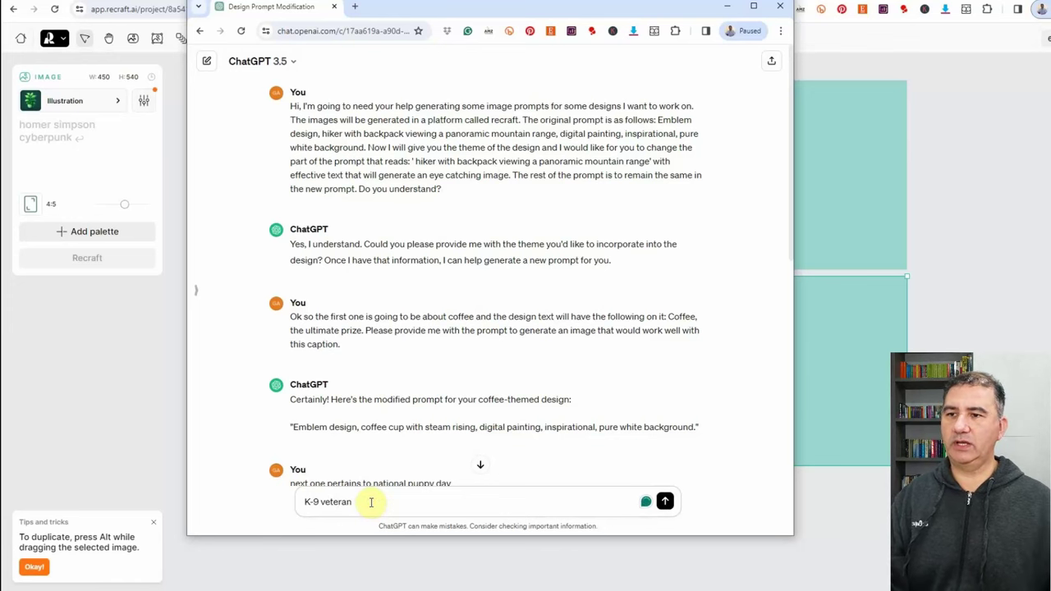
click(665, 501)
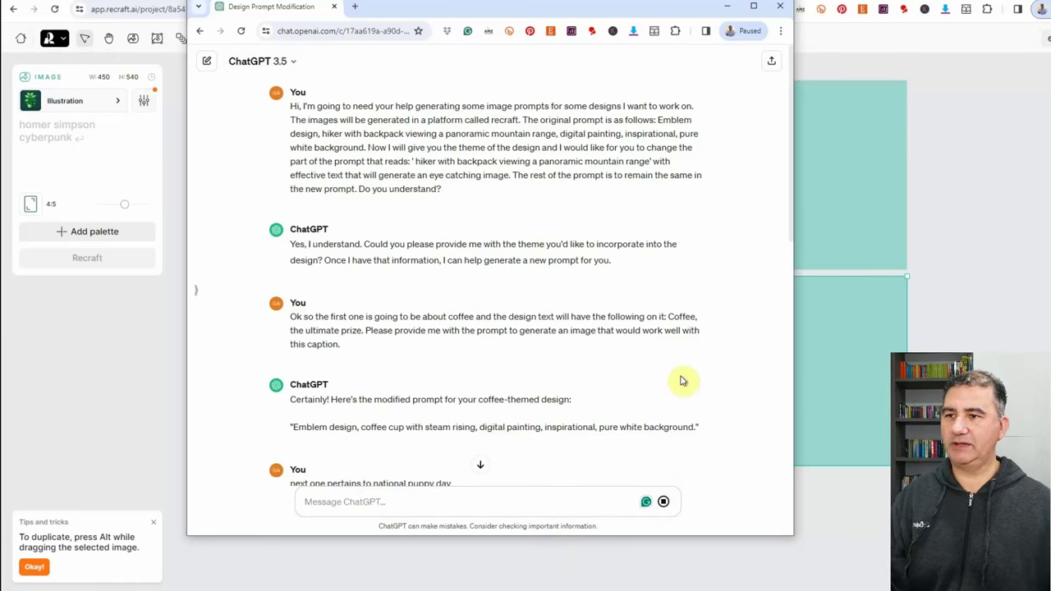
scroll(661, 381, down, 4)
click(482, 465)
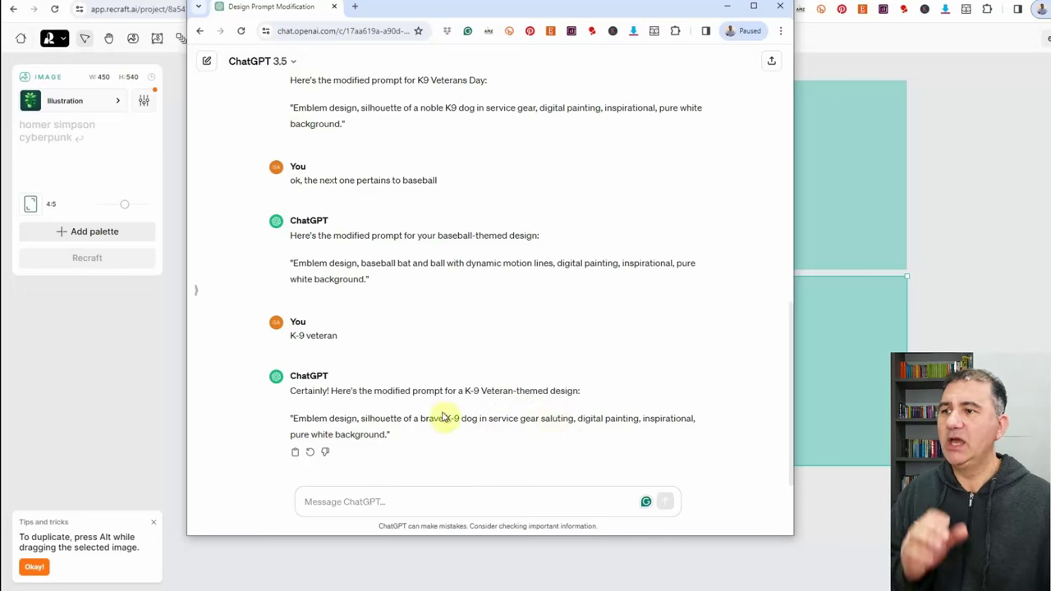
Copy ChatGPT's K-9 veteran image prompt without its quotation marks, switch to Recraft and paste it as the selected last frame's prompt
drag(291, 417, 389, 435)
key(ctrl+c)
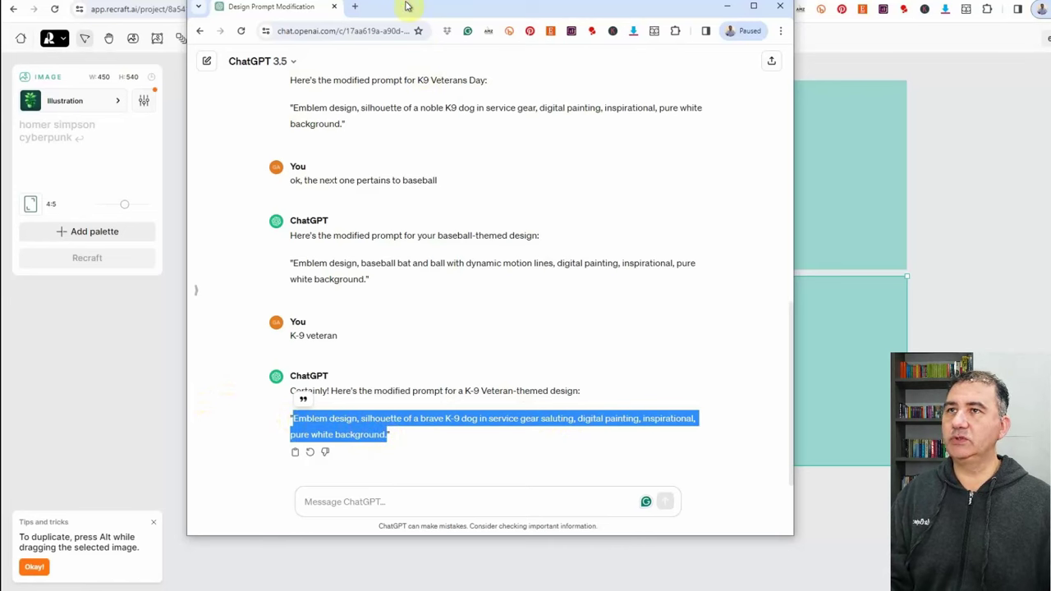
key(alt+Tab)
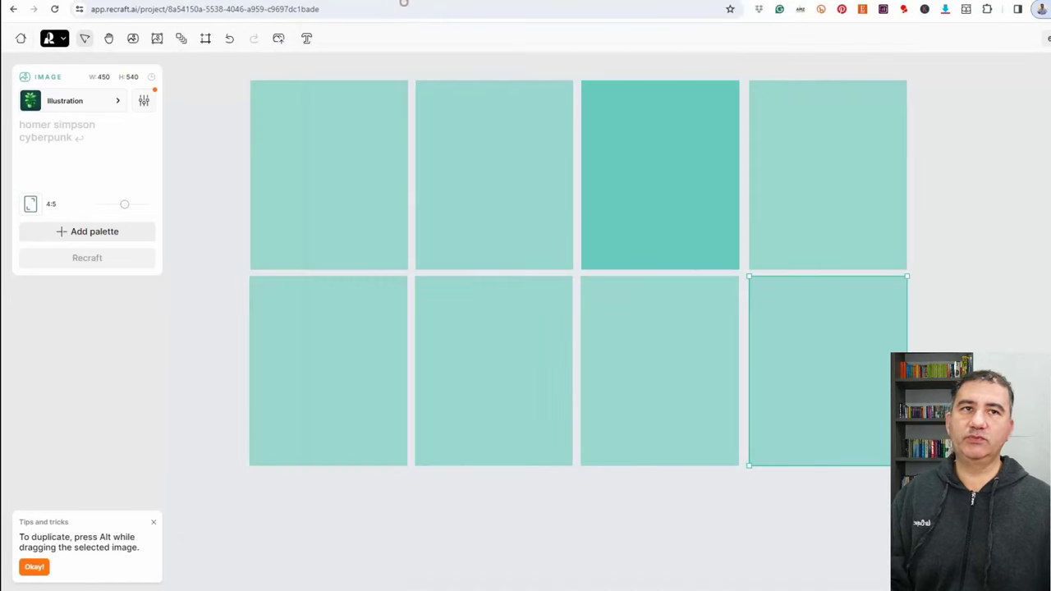
click(58, 133)
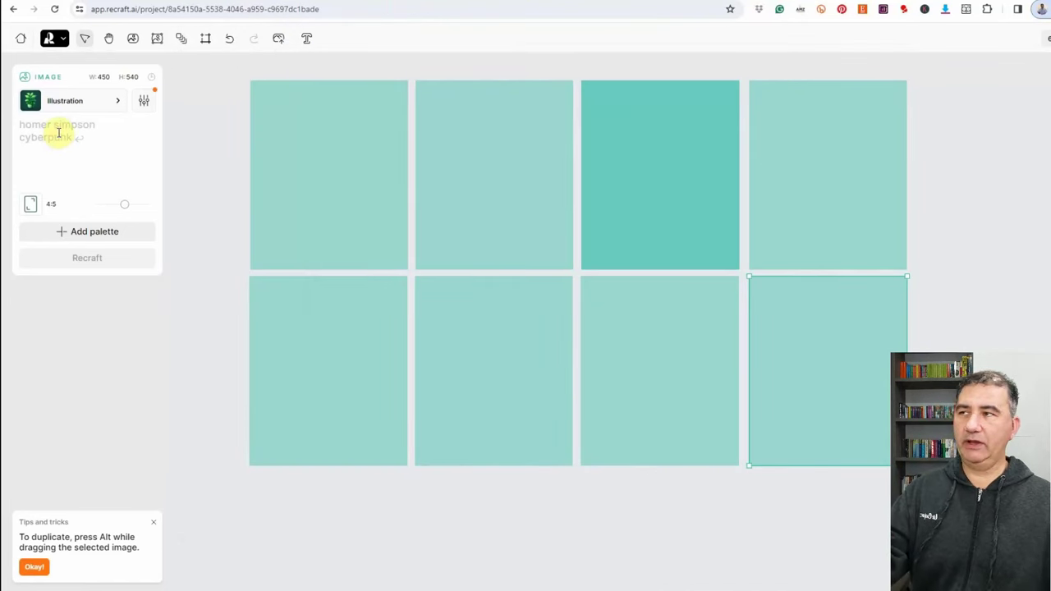
key(ctrl+v)
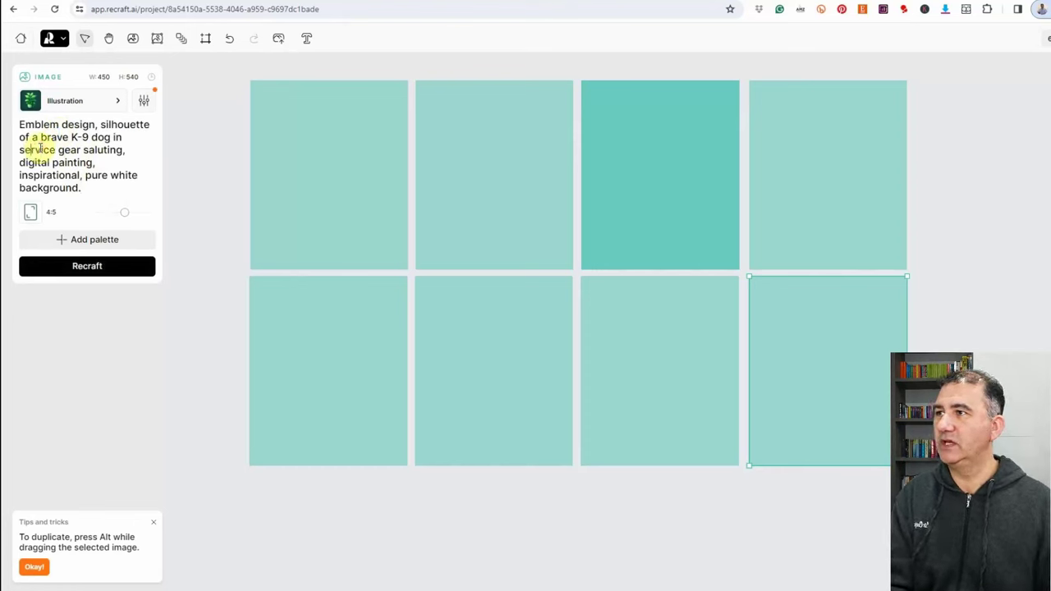
Remove "in service gear saluting" from the prompt of the last frame in the second row
key(Left)
key(Left)
key(Left)
key(Left)
key(shift+Down)
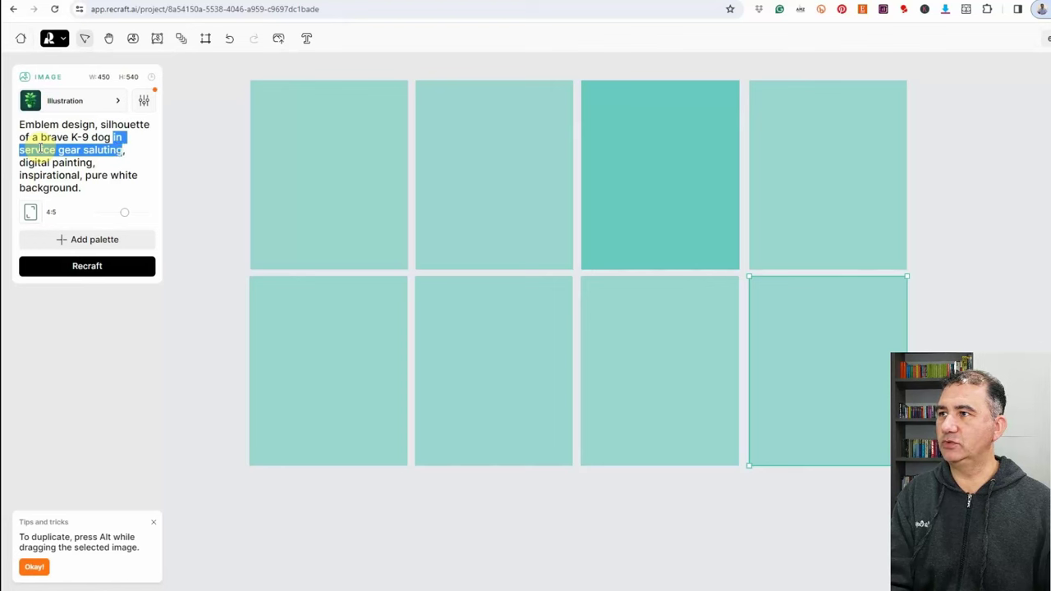
key(BackSpace)
key(BackSpace)
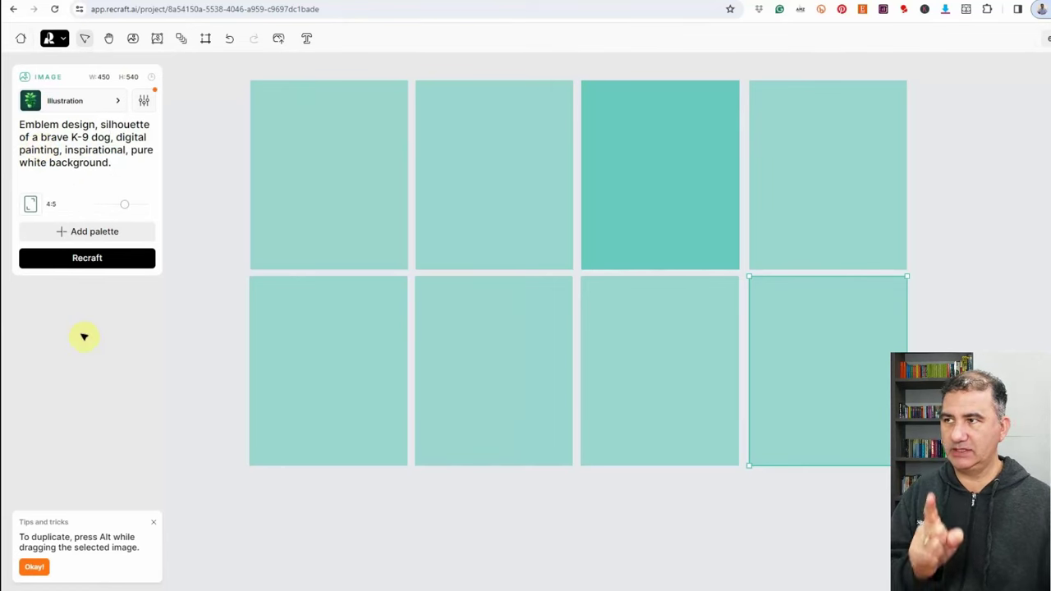
Try the Extreme level of detail on the last frame, and set it to Primitive
click(145, 105)
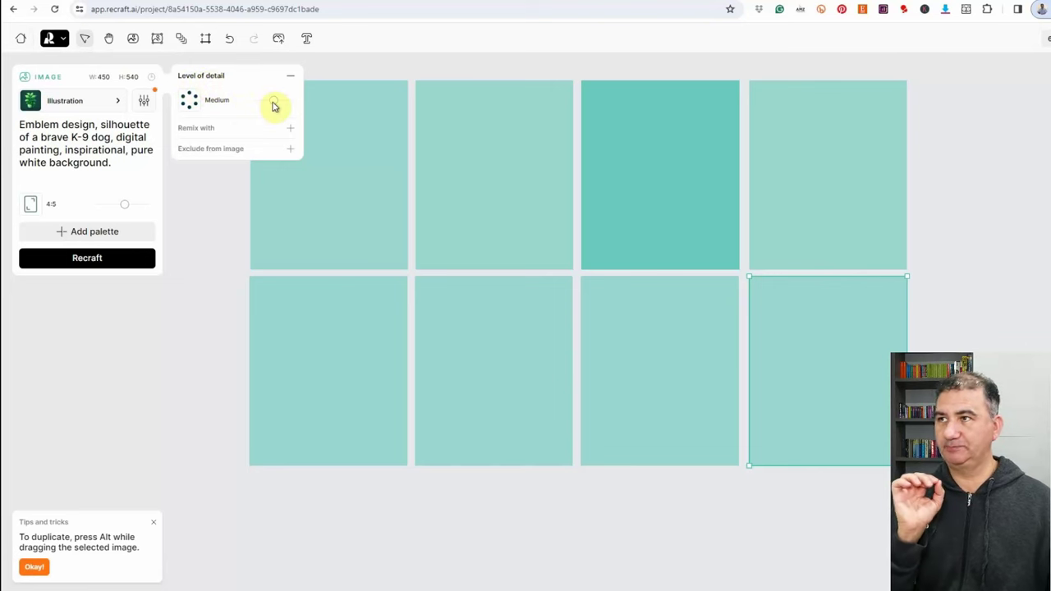
mouse_move(271, 103)
mouse_down()
mouse_move(245, 104)
mouse_move(290, 104)
mouse_up()
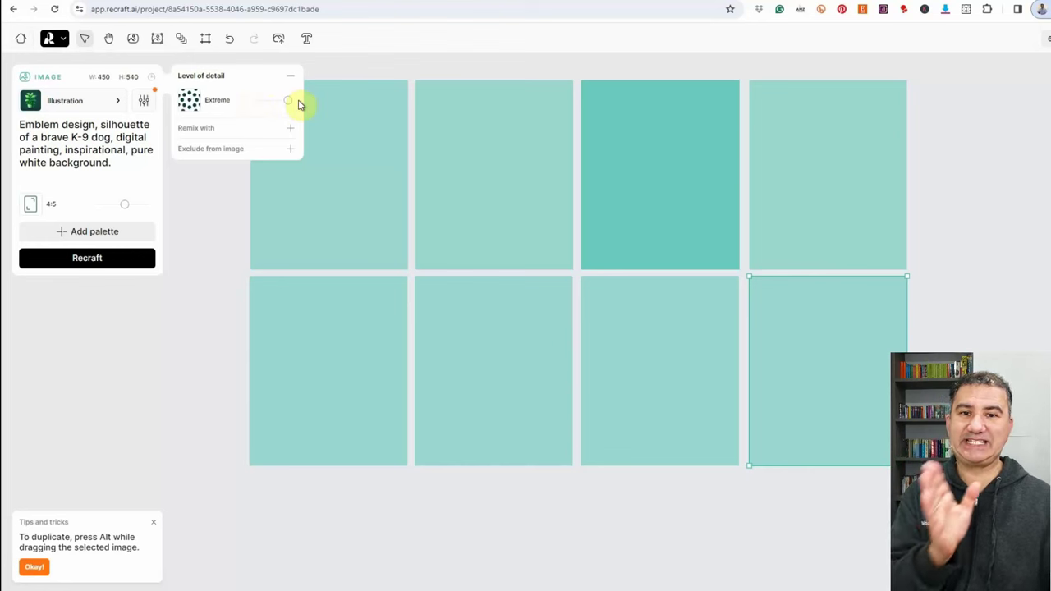
drag(299, 105, 277, 104)
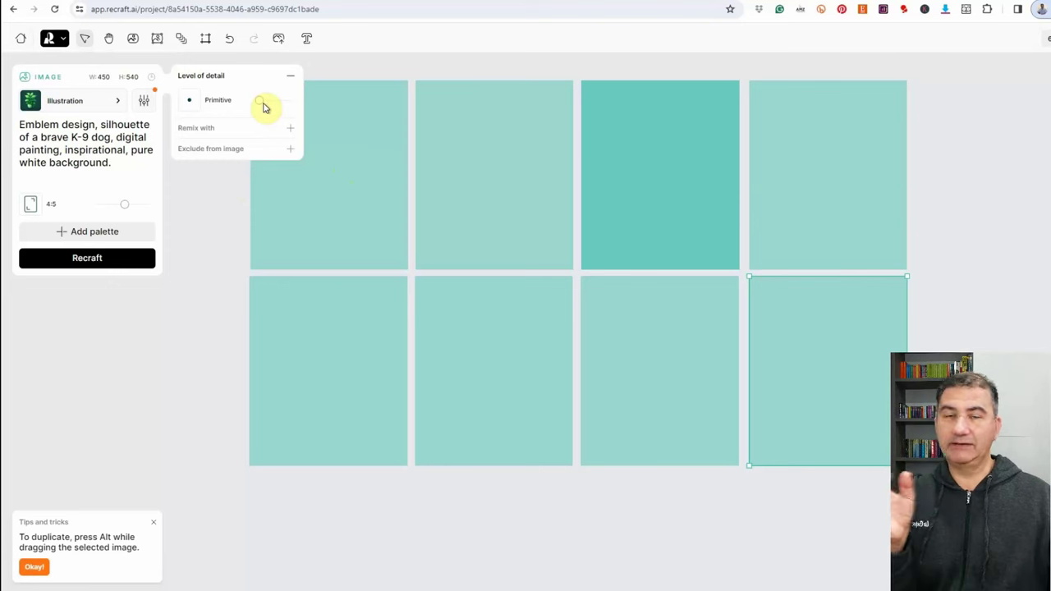
Paste the K-9 prompt into the first frame of the first row, remove "in service gear saluting" and copy the shortened prompt
click(331, 161)
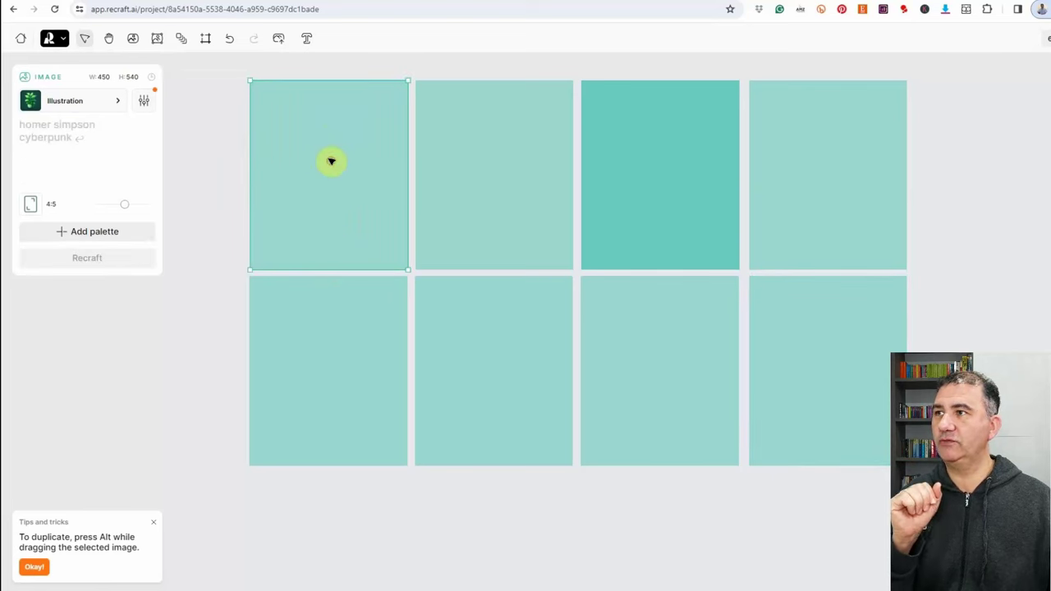
click(101, 129)
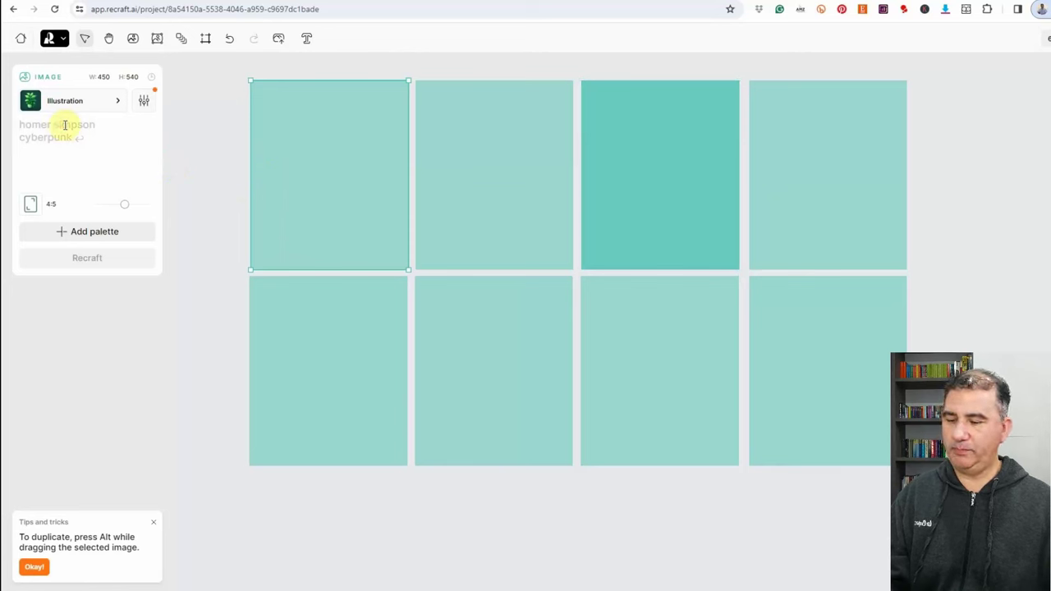
key(ctrl+v)
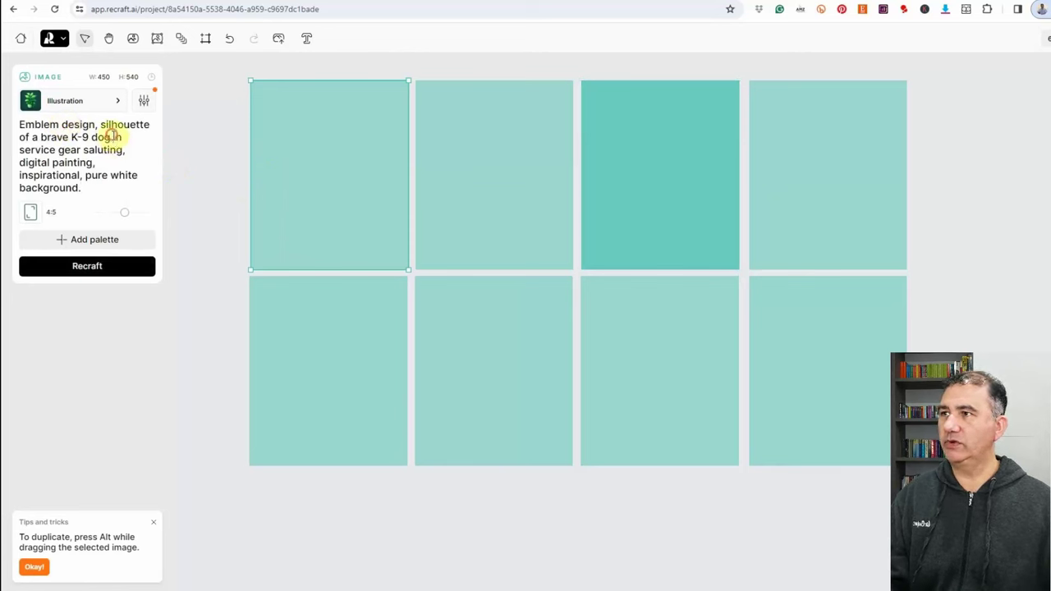
drag(112, 137, 123, 151)
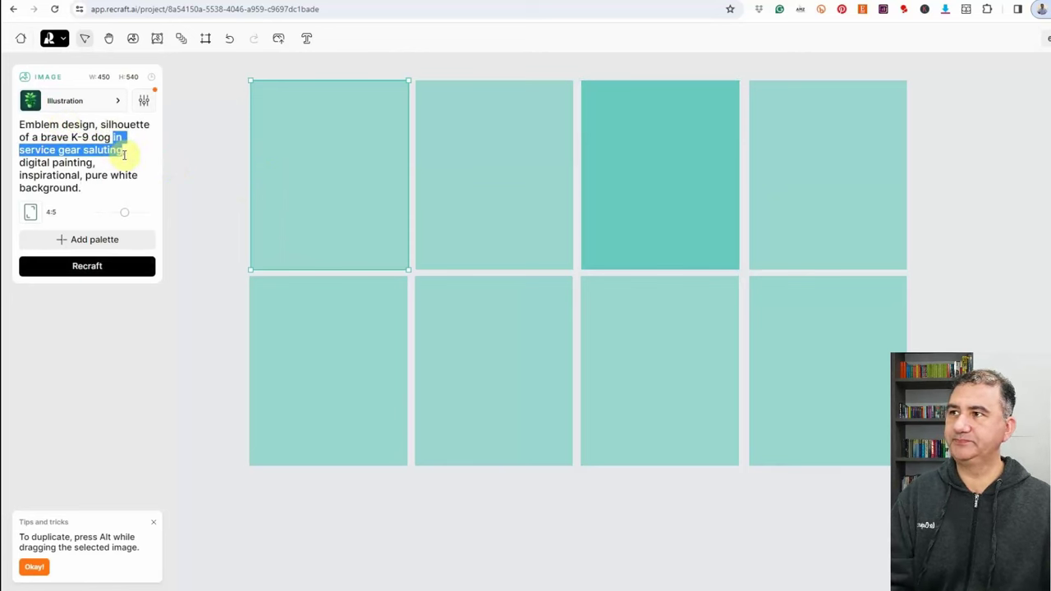
key(BackSpace)
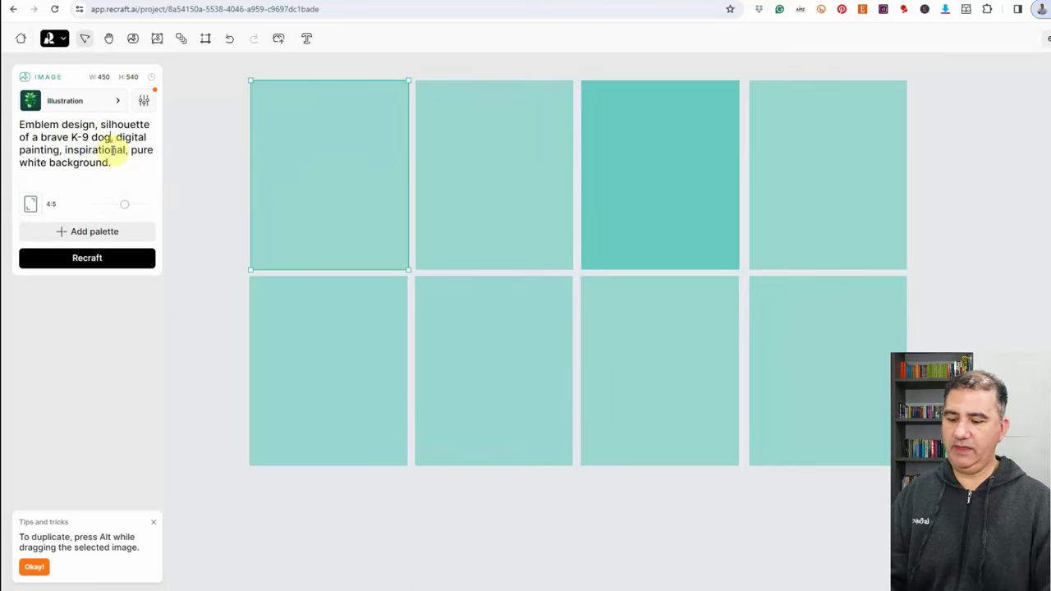
key(ctrl+a)
key(ctrl+c)
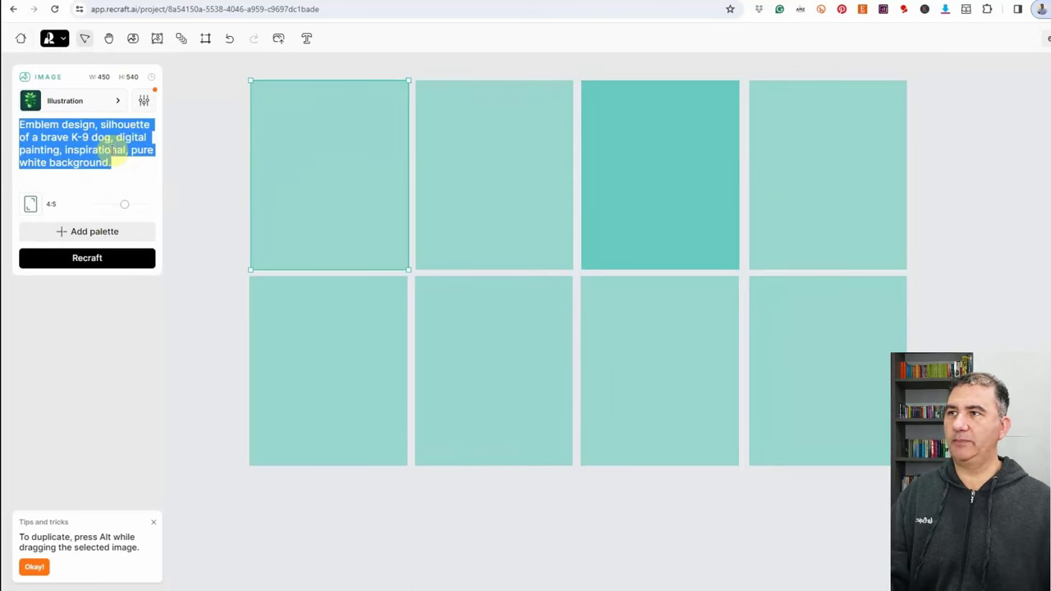
Set the level of detail for the first frame of the first row to Primitive
click(333, 175)
click(143, 100)
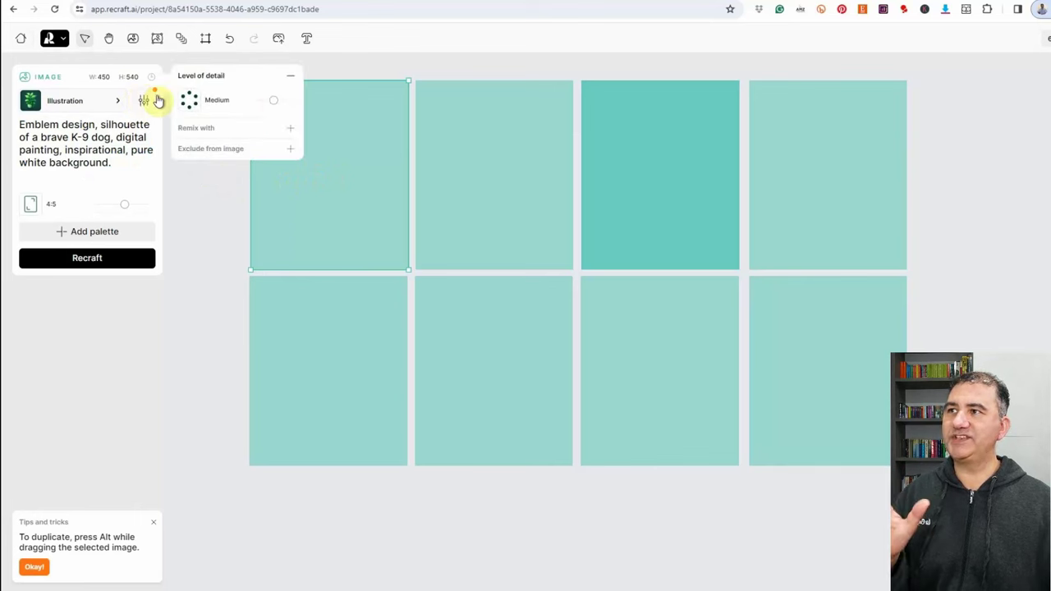
drag(275, 102, 253, 101)
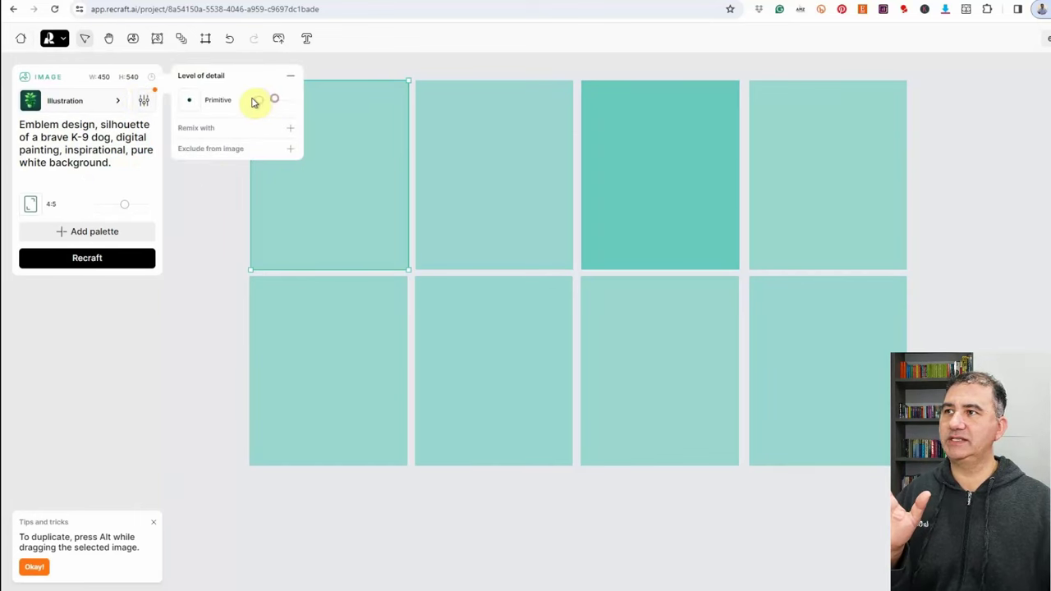
Give the second frame of the first row the shortened K-9 dog prompt and a Low level of detail
click(468, 224)
click(101, 132)
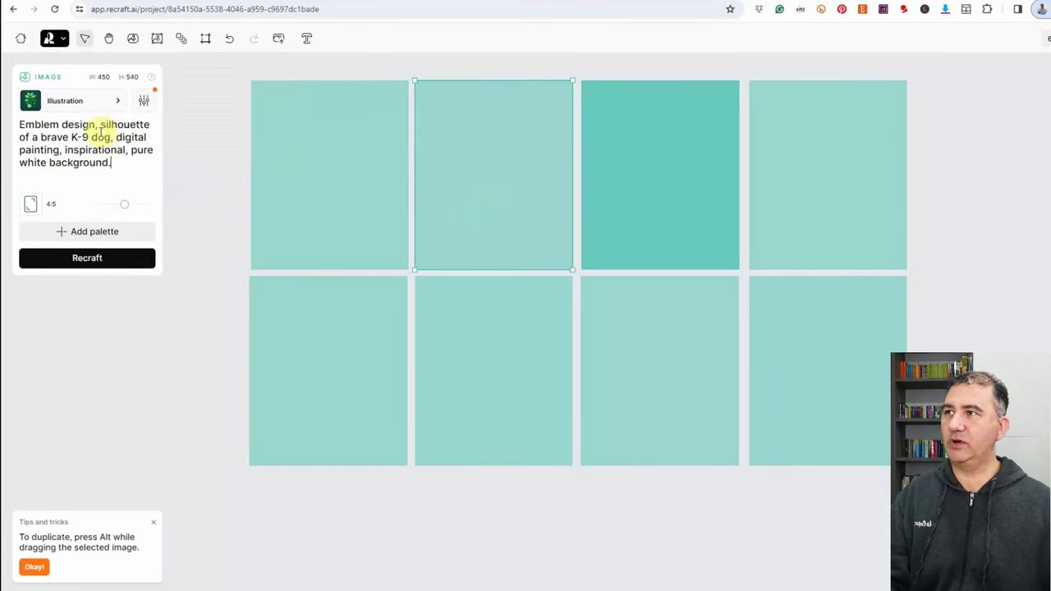
click(143, 100)
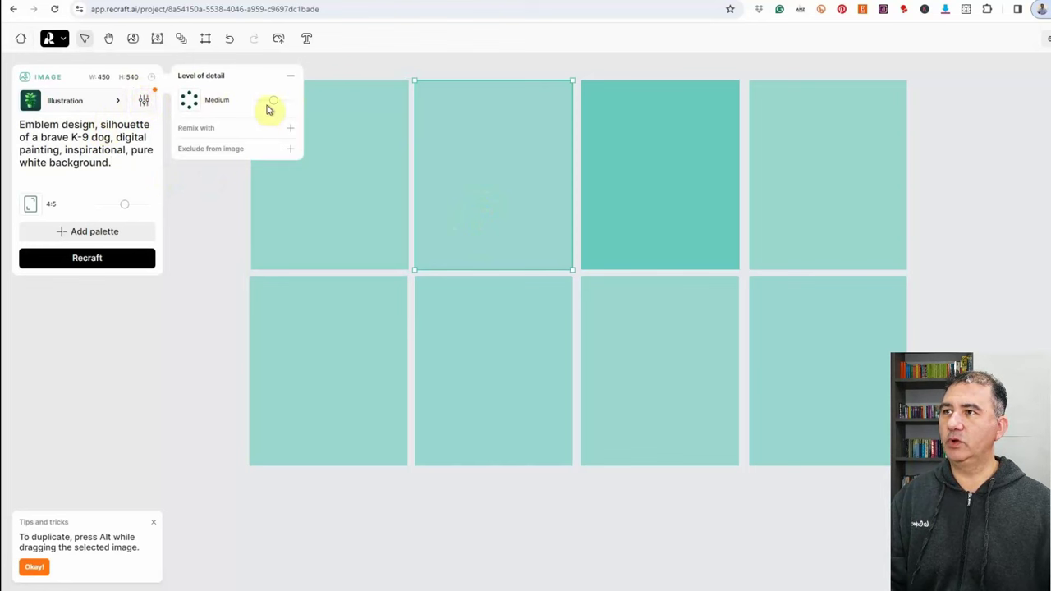
drag(268, 106, 264, 104)
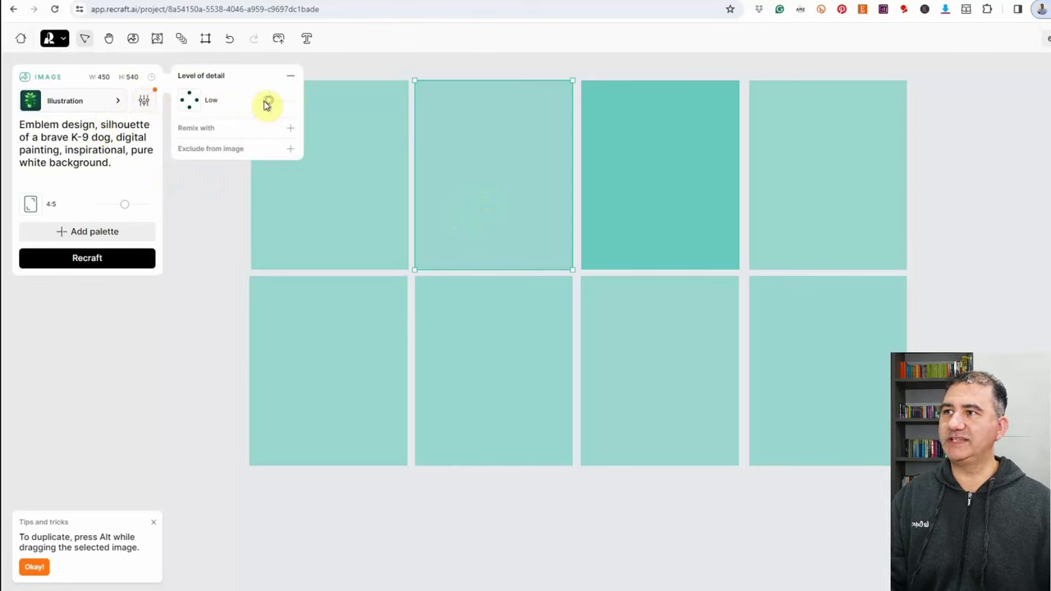
Give the third frame of the first row the shortened K-9 dog prompt with a Medium level of detail
click(627, 191)
click(121, 136)
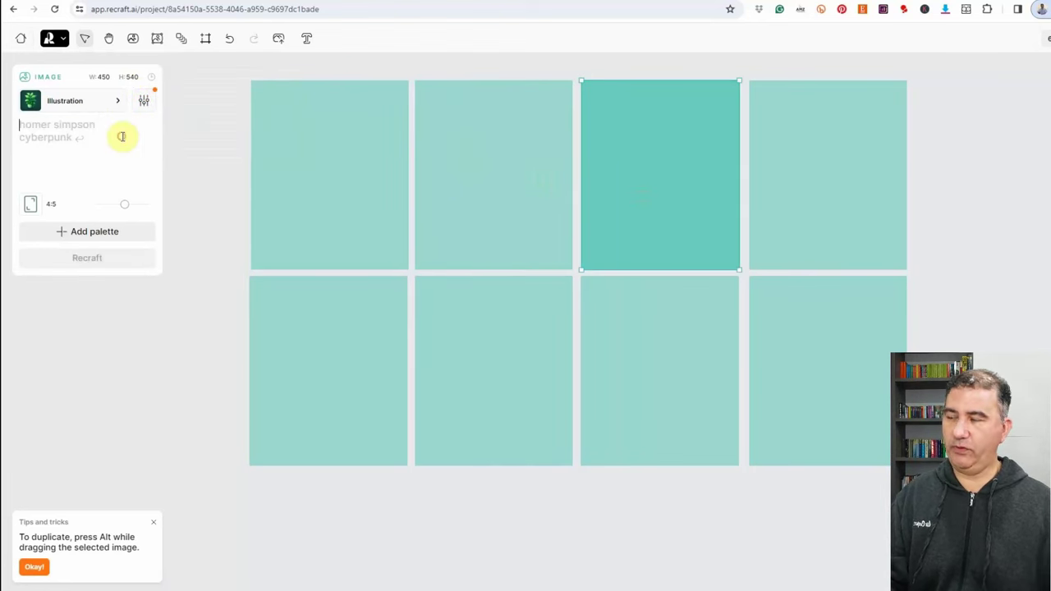
key(ctrl+v)
click(145, 100)
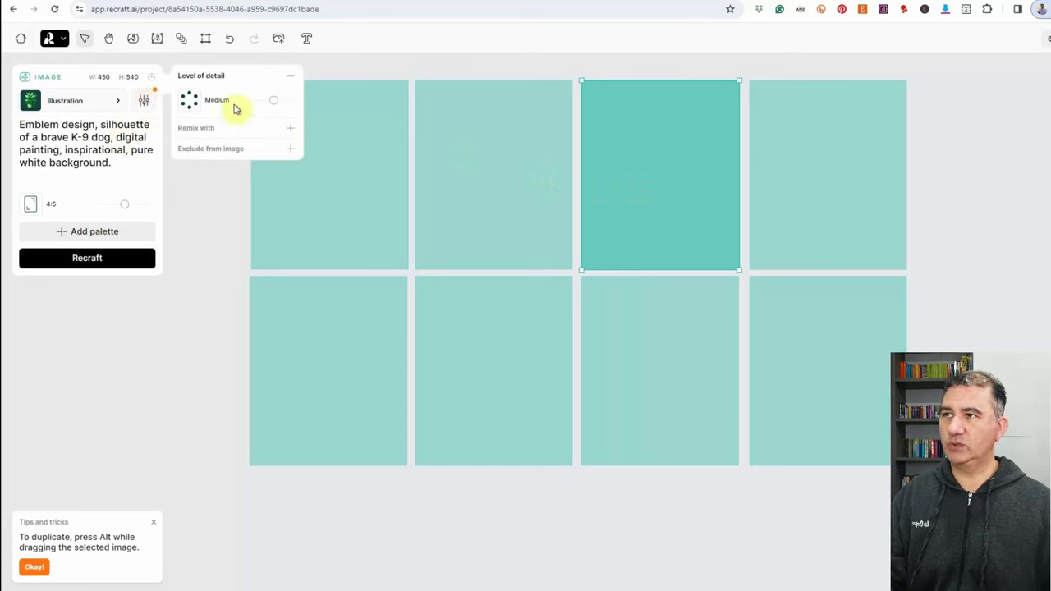
Give the fourth frame of the first row the shortened K-9 dog prompt and a High level of detail
click(805, 164)
click(109, 145)
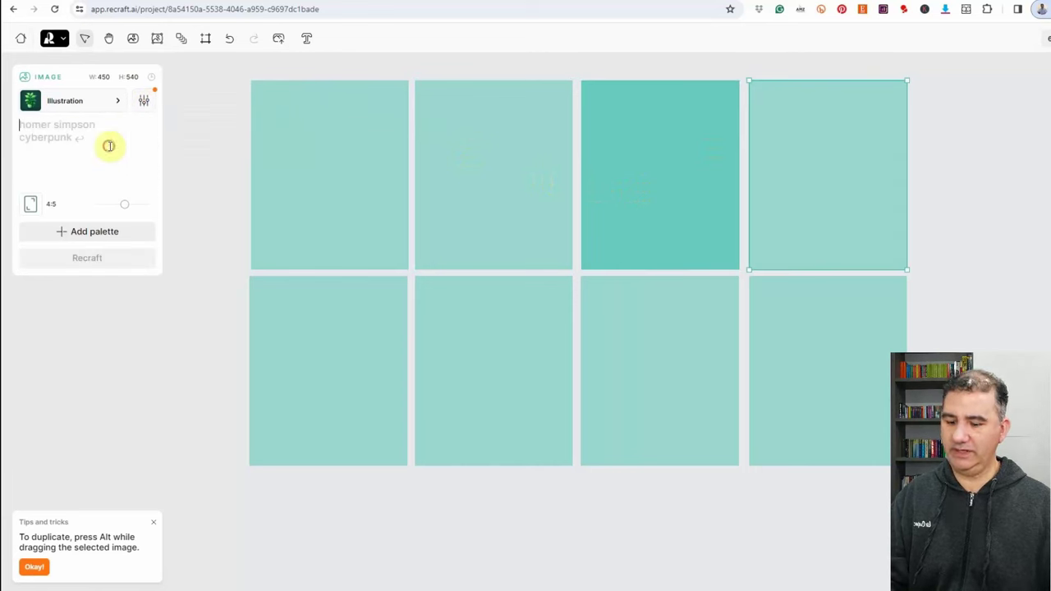
key(ctrl+v)
click(146, 100)
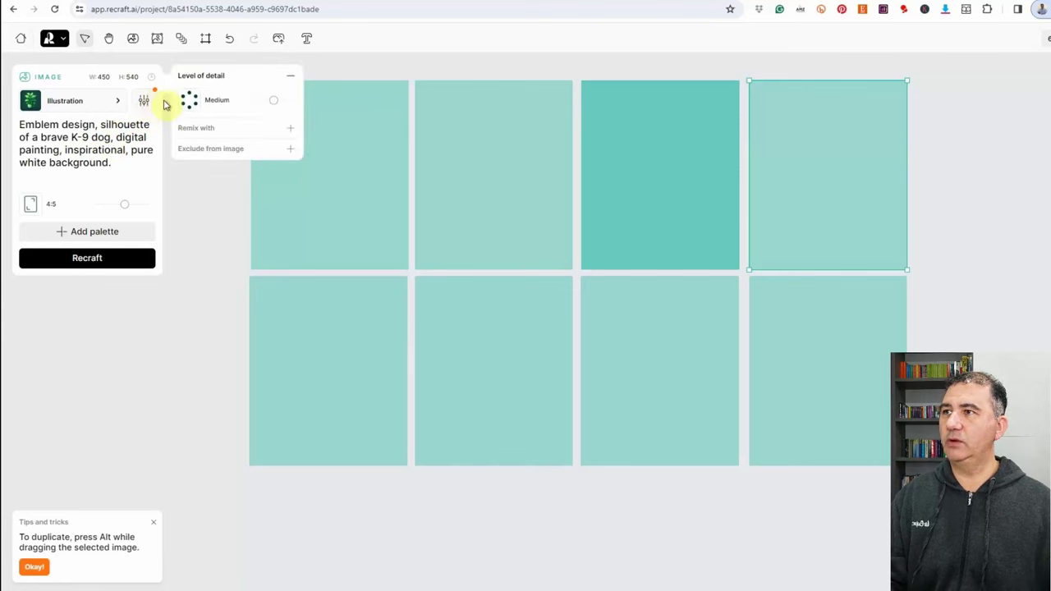
drag(274, 101, 281, 101)
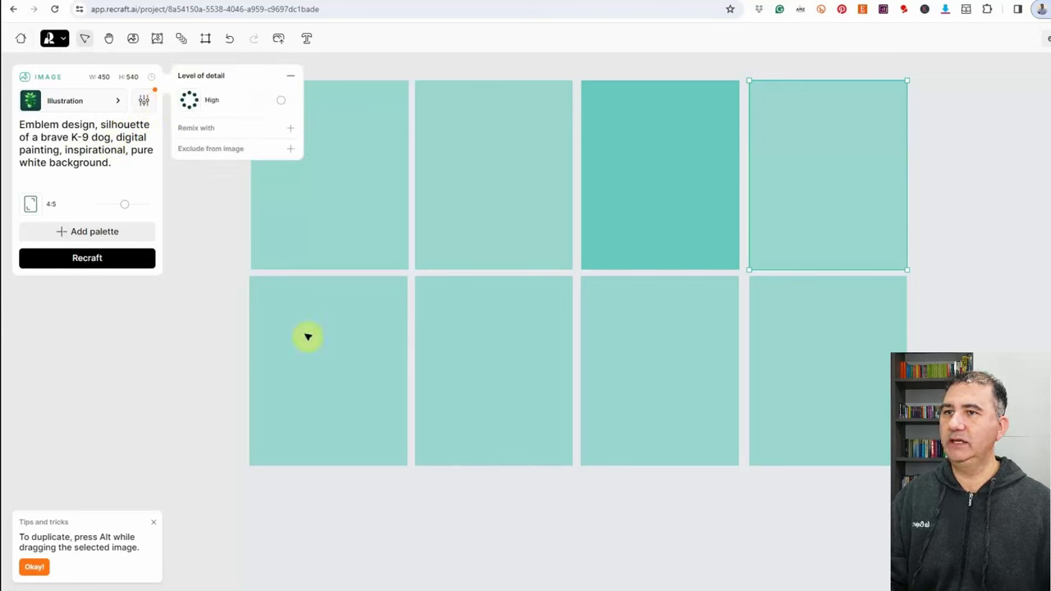
Give the first frame of the second row the shortened K-9 dog prompt and an Extreme level of detail
click(304, 369)
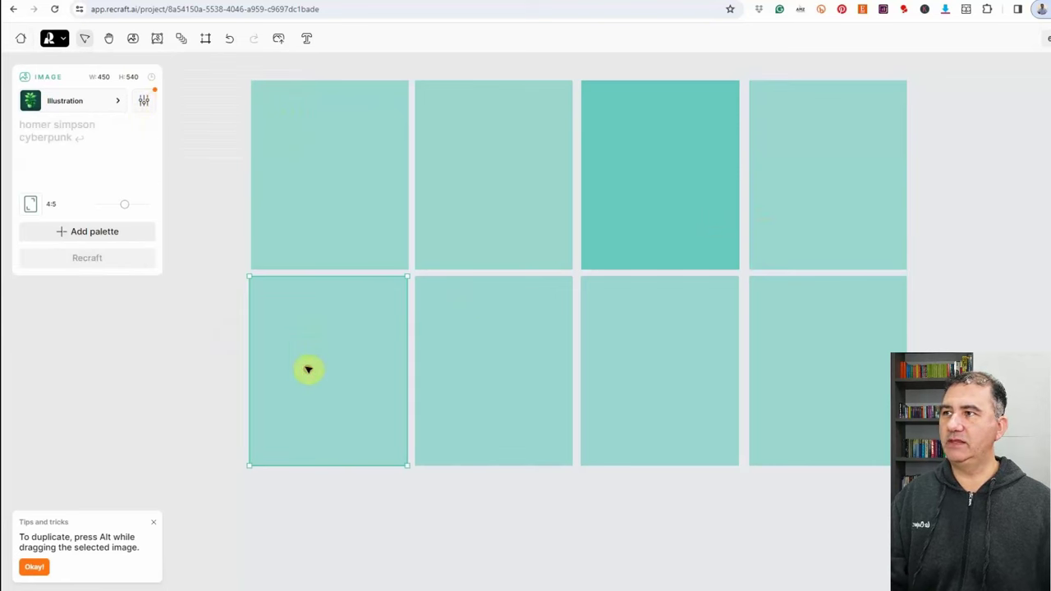
click(81, 130)
text(Emblem design, silhouette of a brave K-9 dog, digital painting, inspirational, pure white background.)
click(146, 100)
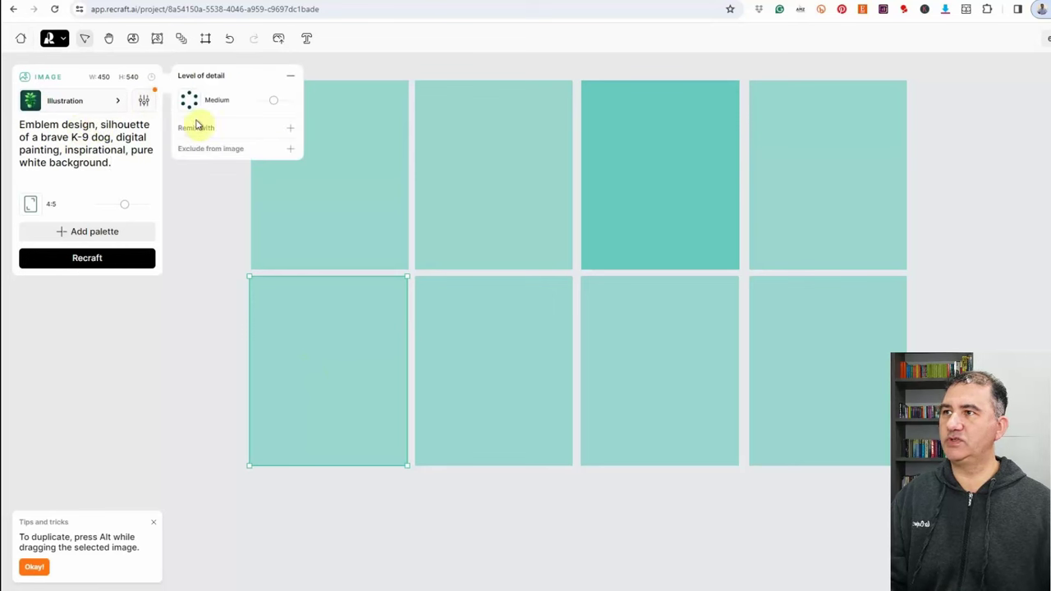
drag(276, 101, 296, 109)
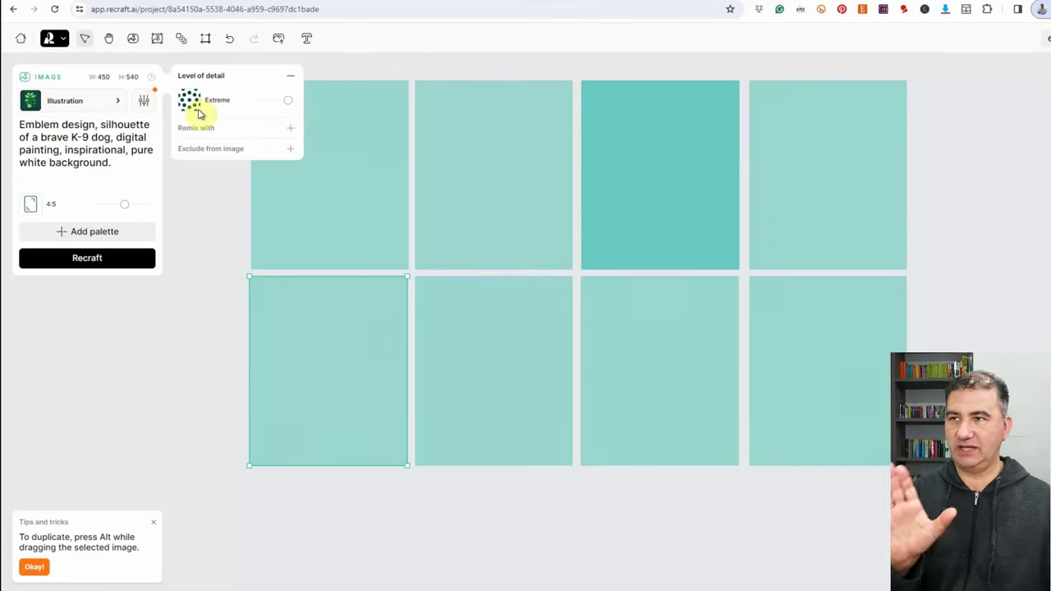
Give the second row's second frame the Kawaii style and prompt "Emblem design, silhouette of a brave K-9 dog, digital painting, inspirational, pure white background."
click(485, 382)
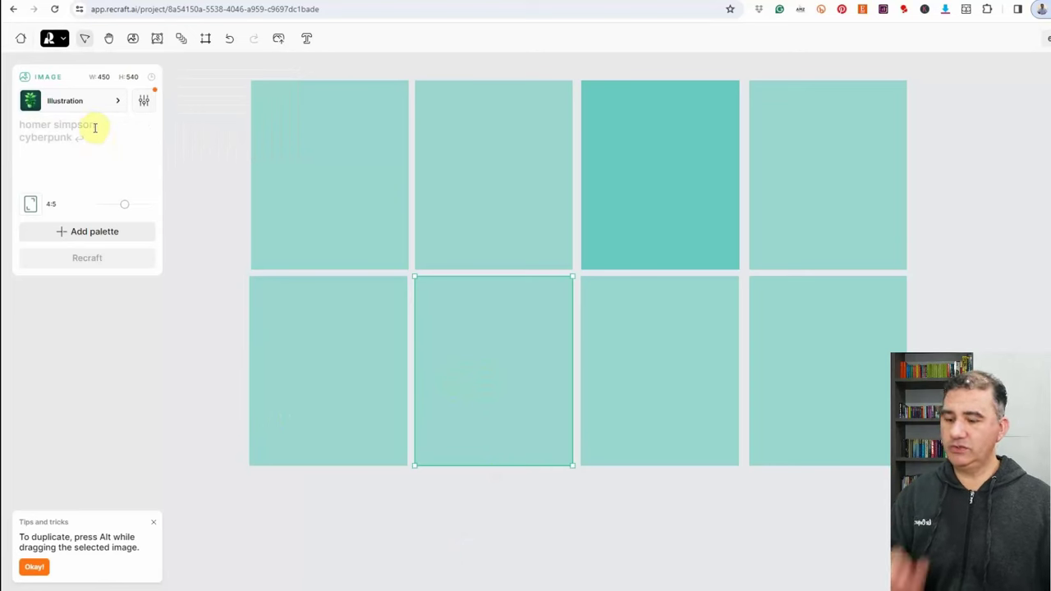
text(Emblem design, silhouette of a brave K-9 dog, digital painting, inspirational, pure white background.)
click(117, 102)
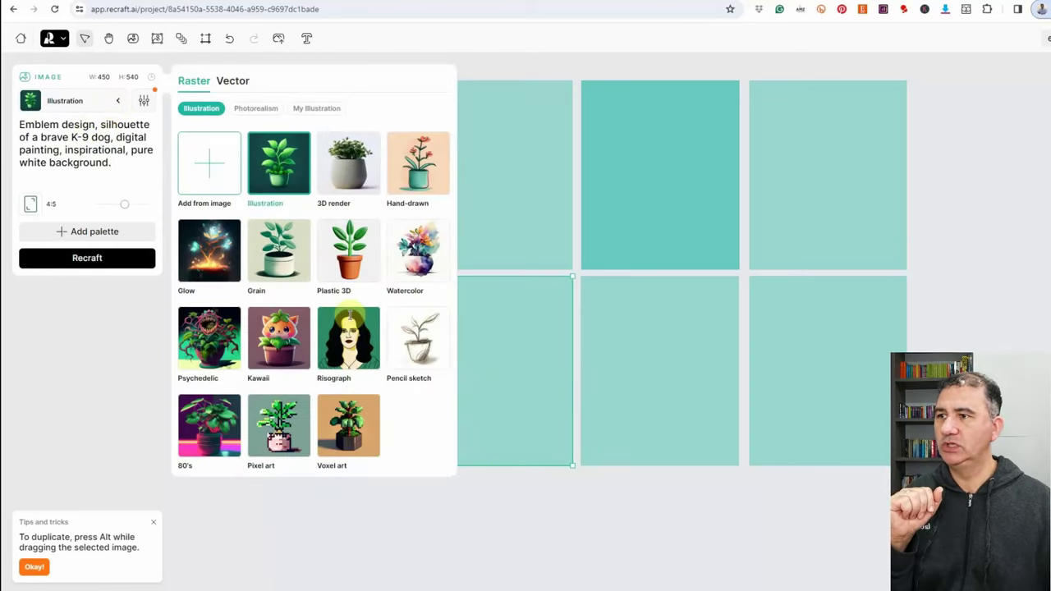
click(265, 357)
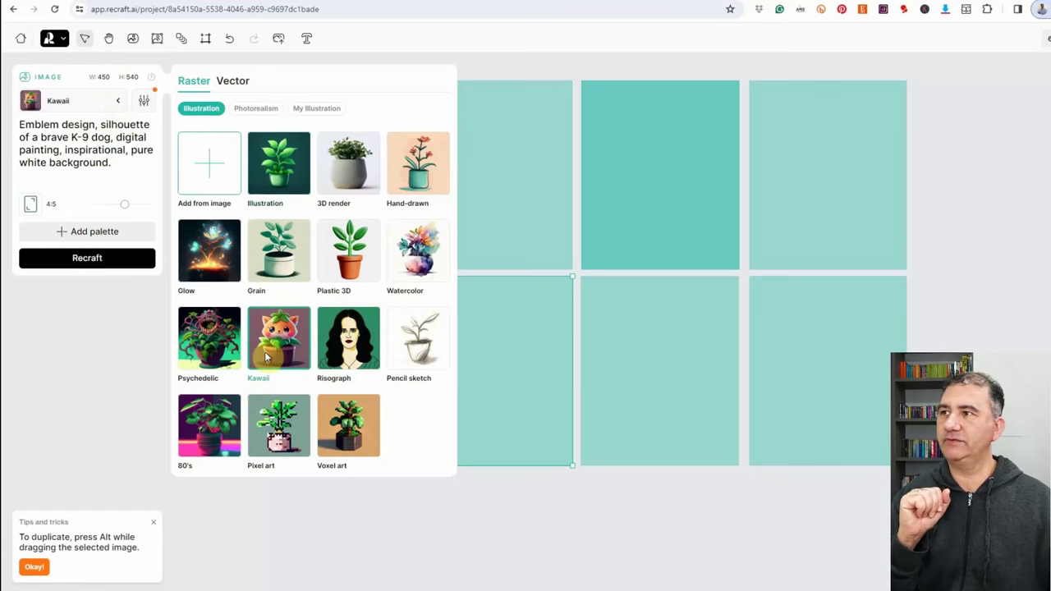
click(143, 100)
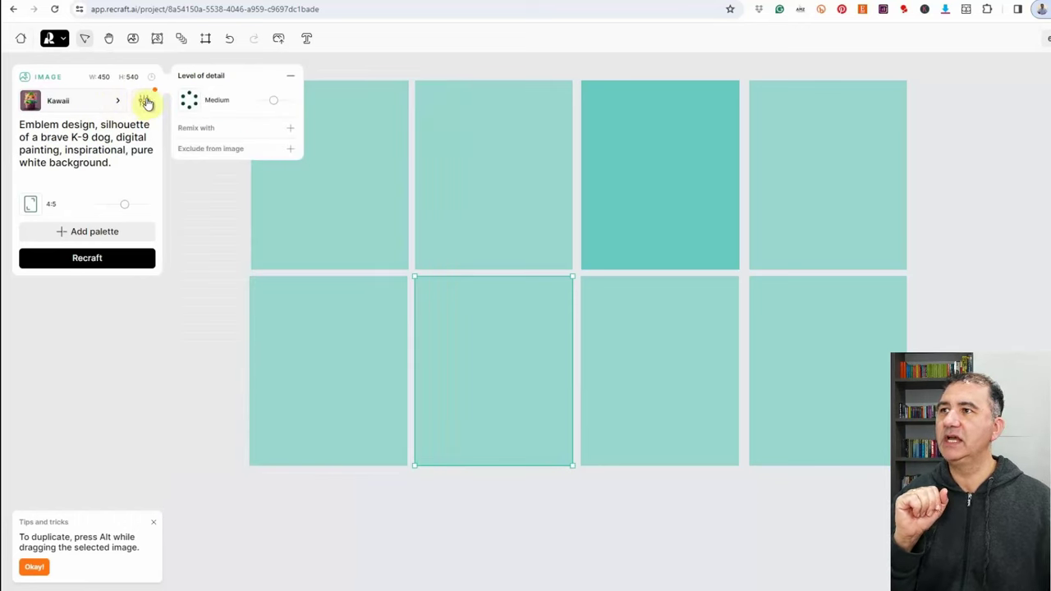
Give the third frame of the second row the same K-9 dog emblem prompt, the Kawaii style and an Extreme level of detail
click(643, 347)
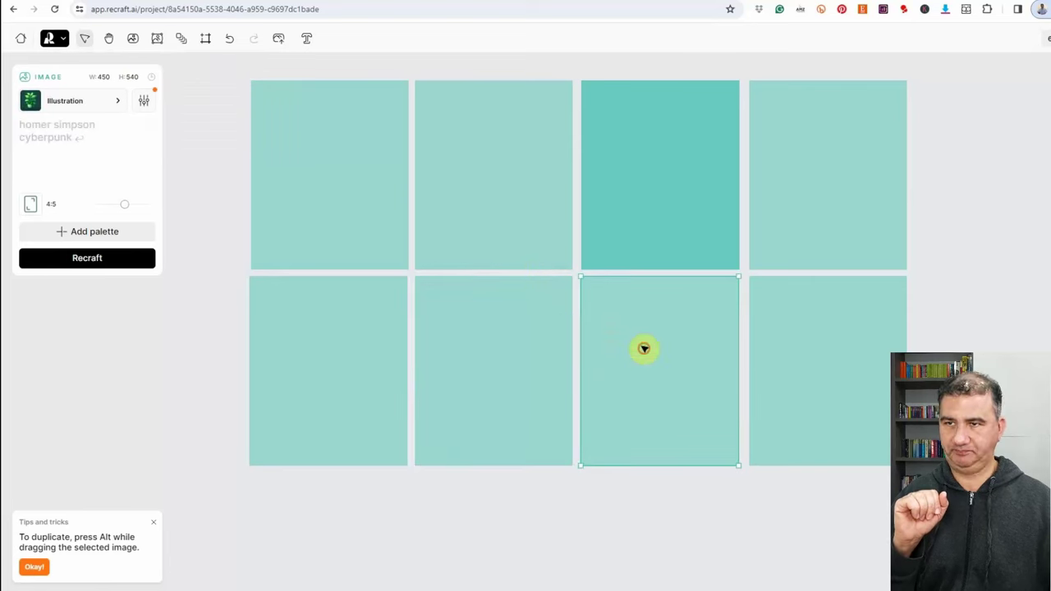
click(89, 131)
text(Emblem design, silhouette of a brave K-9 dog, digital painting, inspirational, pure white background.)
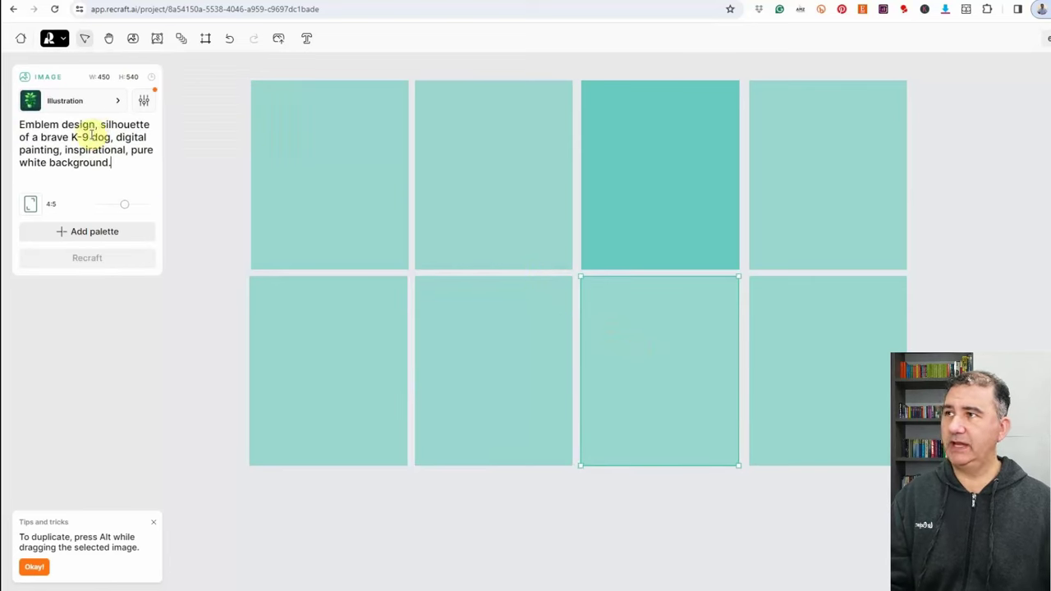
click(118, 100)
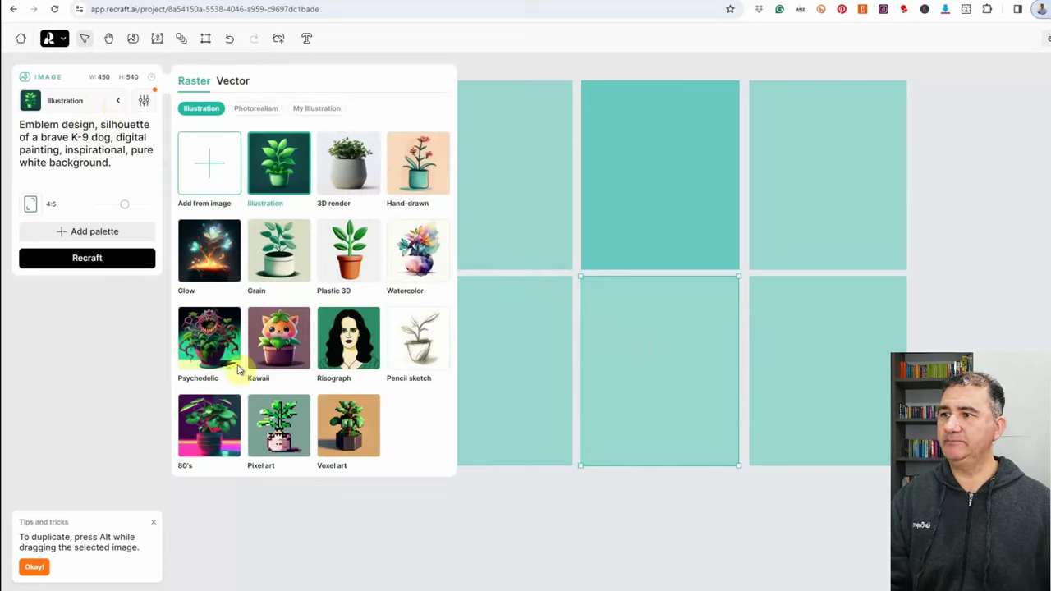
click(280, 345)
click(144, 102)
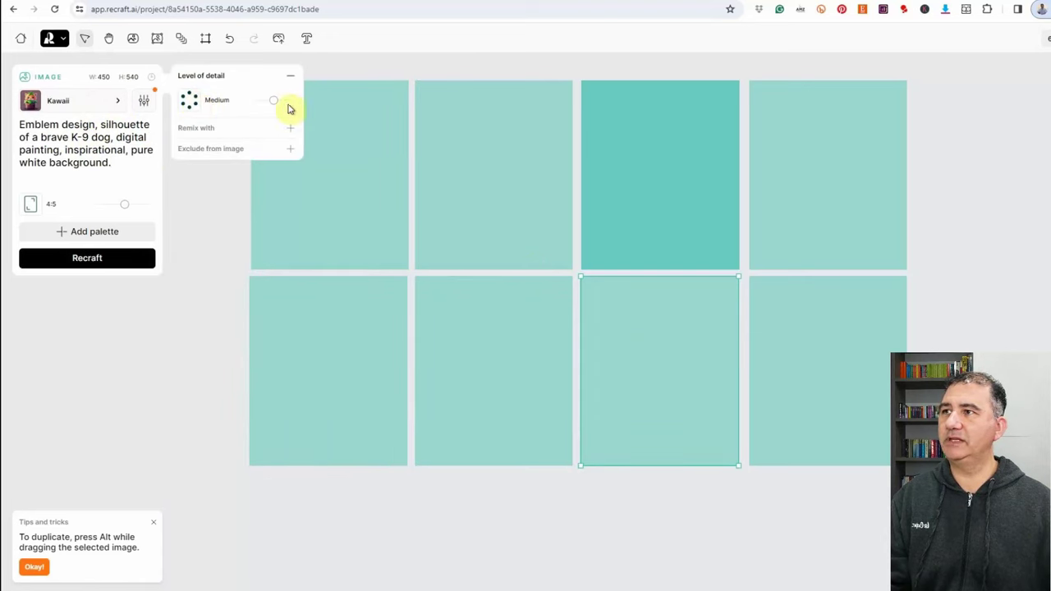
drag(274, 100, 308, 104)
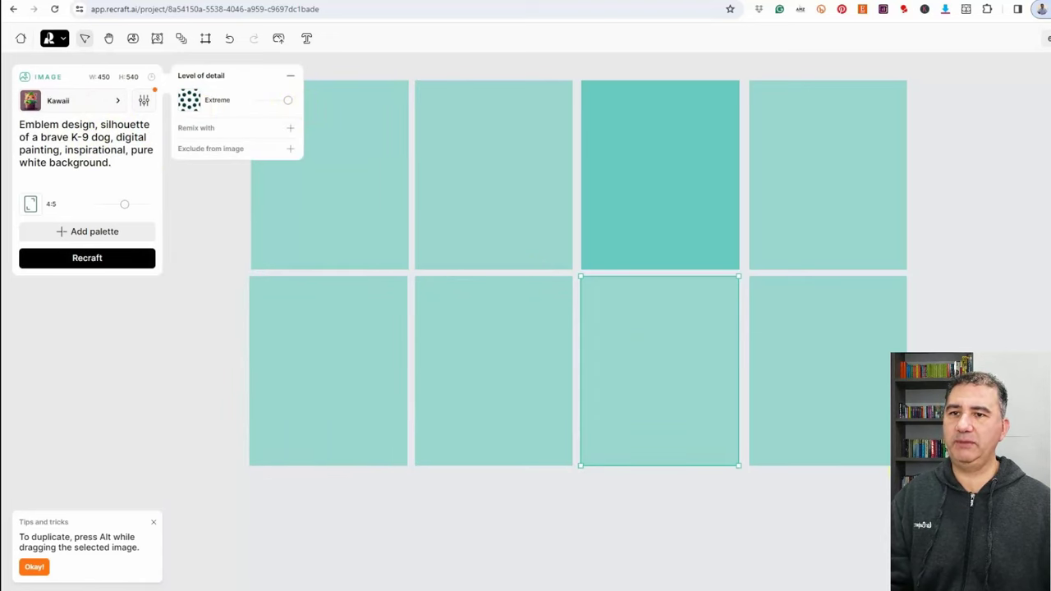
Give the fourth frame of the second row the same K-9 dog emblem prompt and the Glow style
click(827, 405)
click(138, 163)
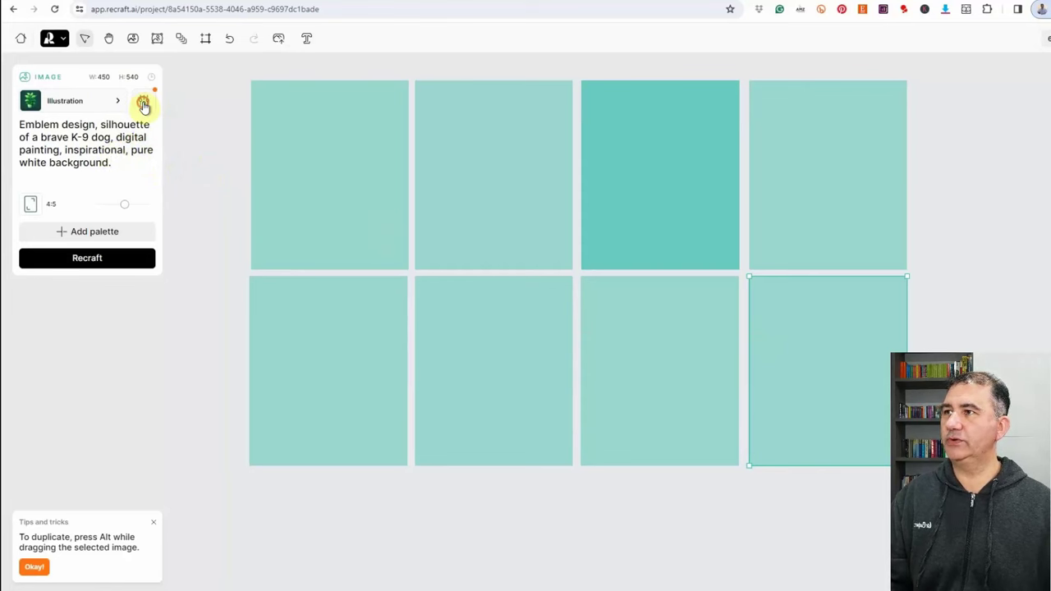
click(81, 101)
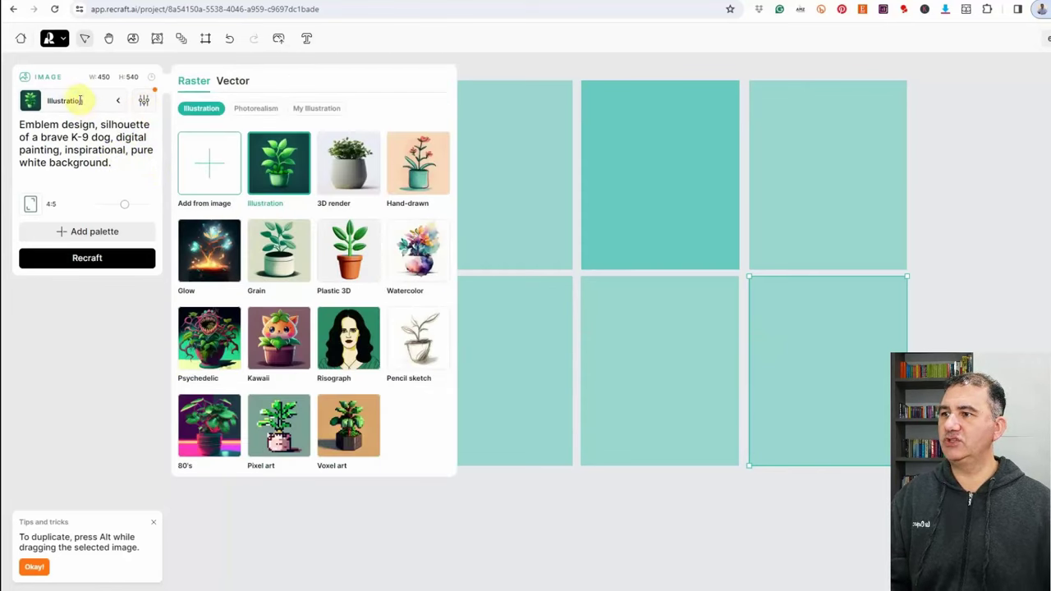
click(100, 372)
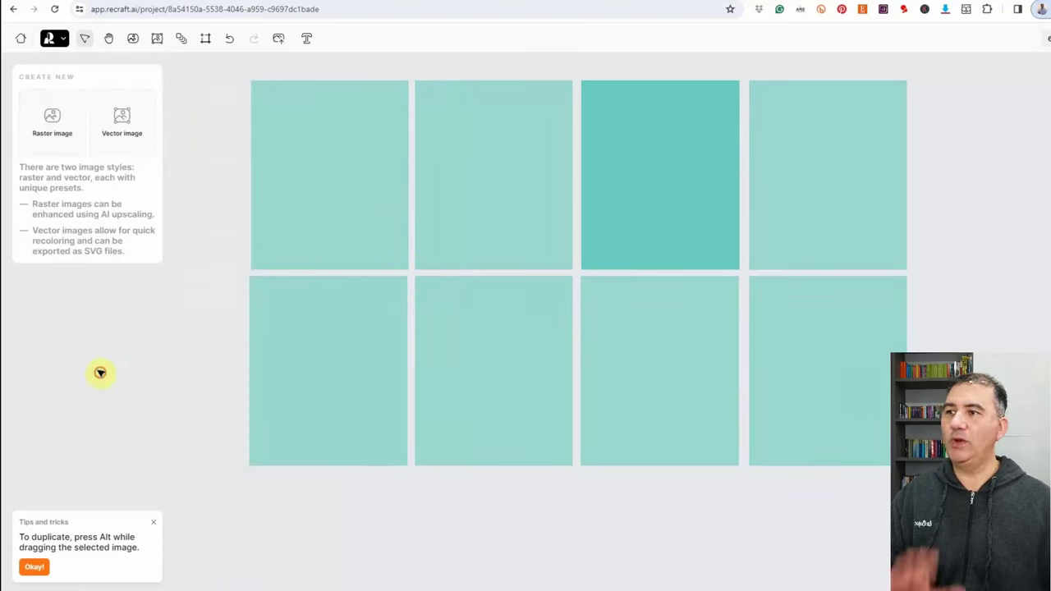
Generate the images for all four frames of the first row, one frame after another
click(343, 151)
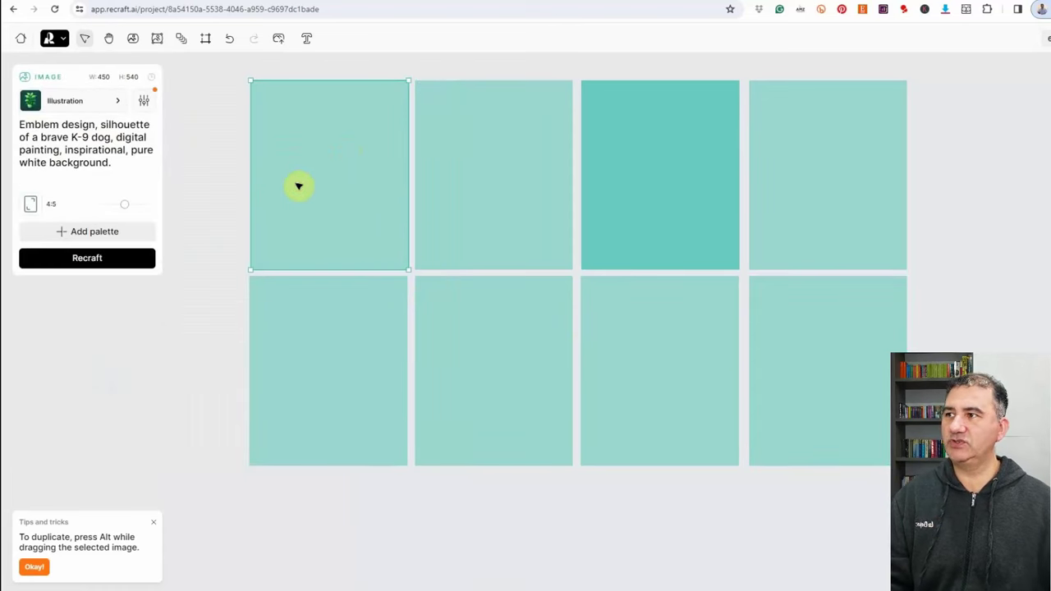
click(93, 259)
click(509, 205)
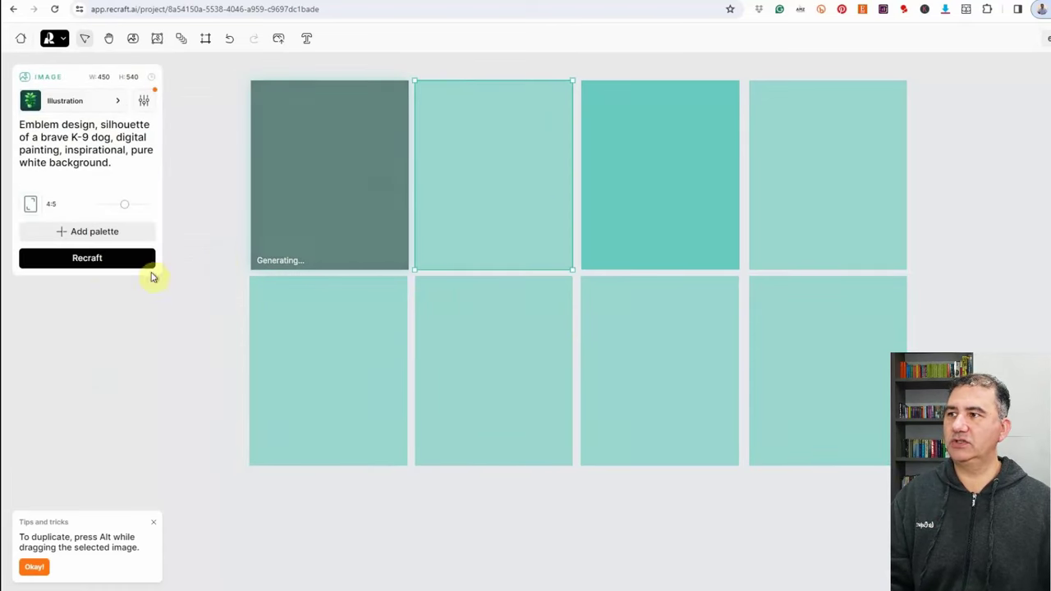
click(146, 261)
click(645, 223)
click(131, 263)
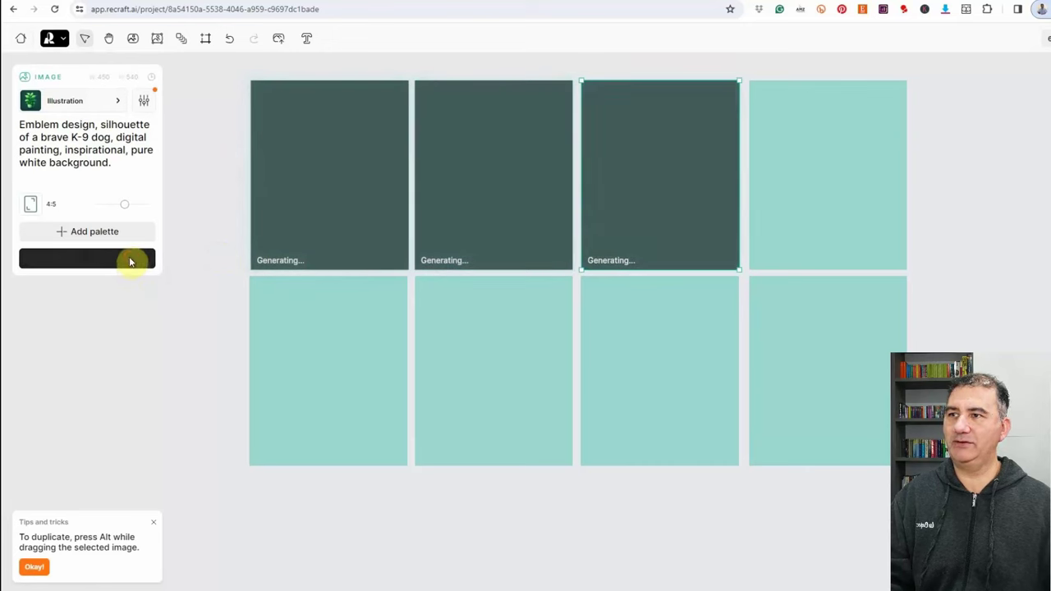
click(818, 194)
click(124, 261)
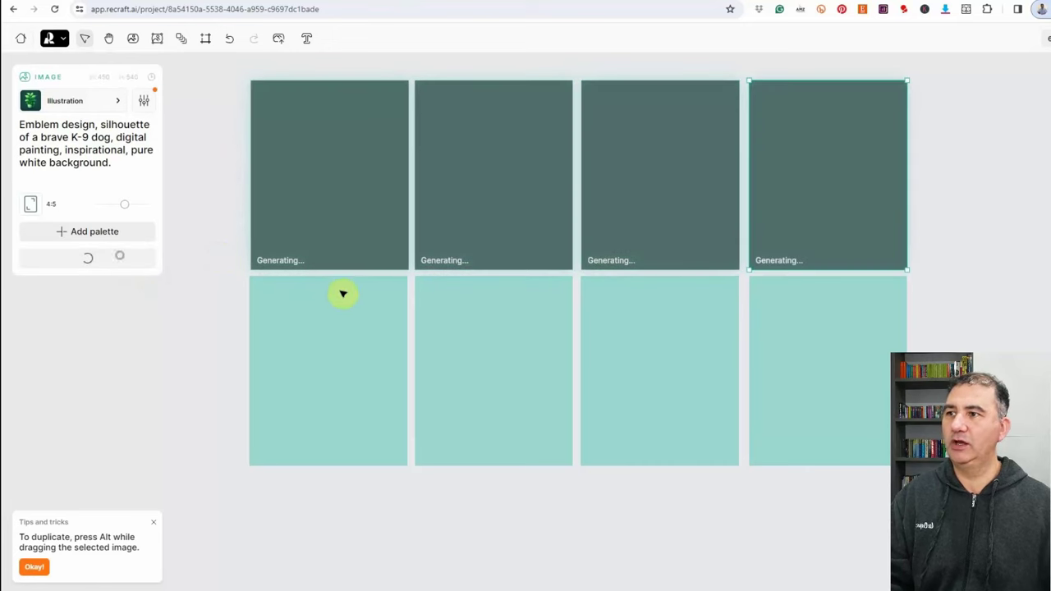
Generate the images for all four frames of the second row, one frame after another
click(329, 319)
click(131, 261)
click(463, 353)
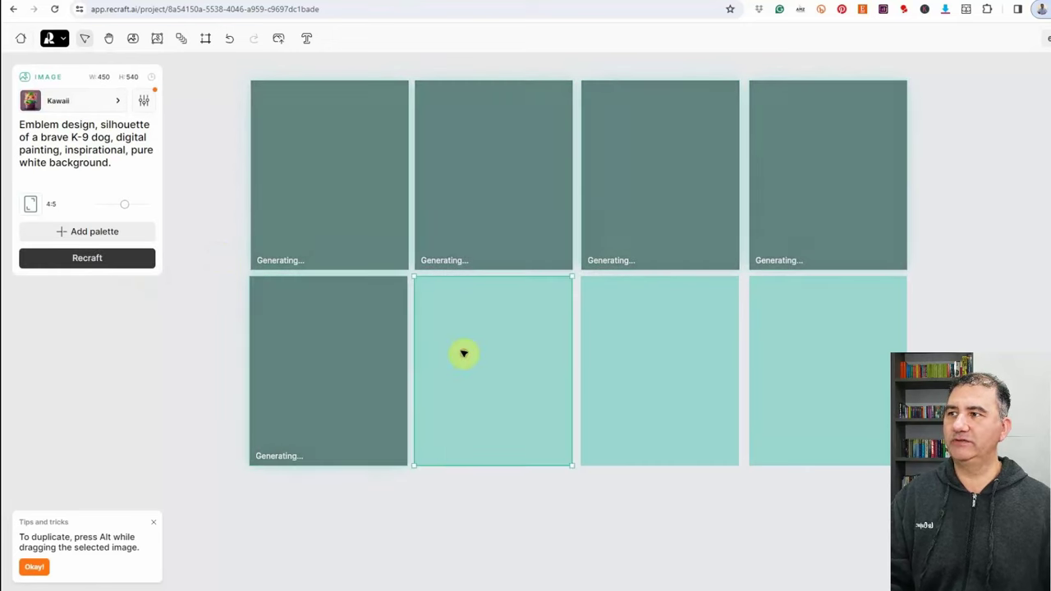
click(125, 261)
click(645, 348)
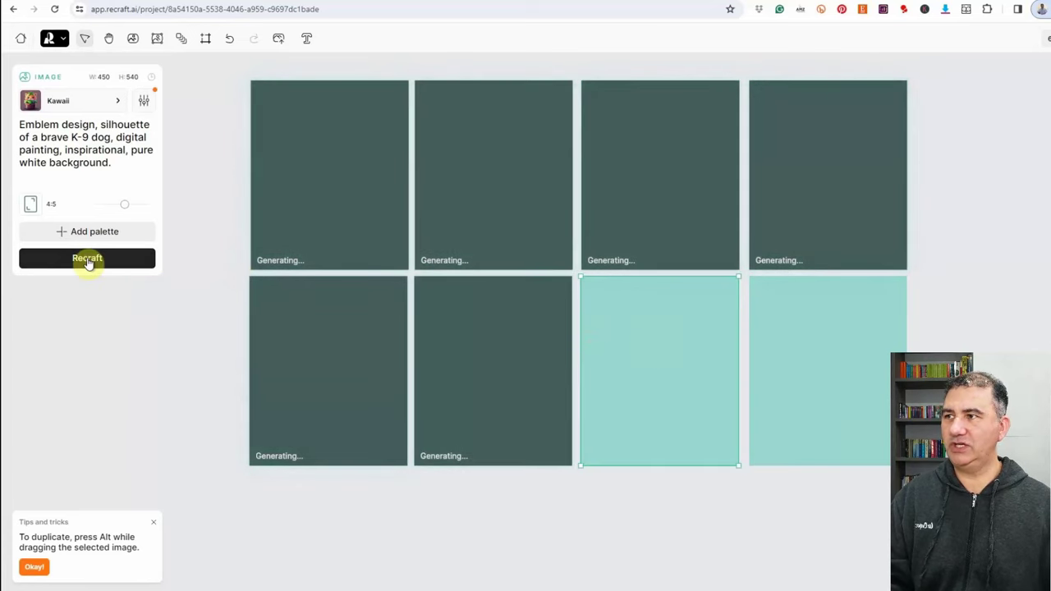
click(88, 261)
click(804, 340)
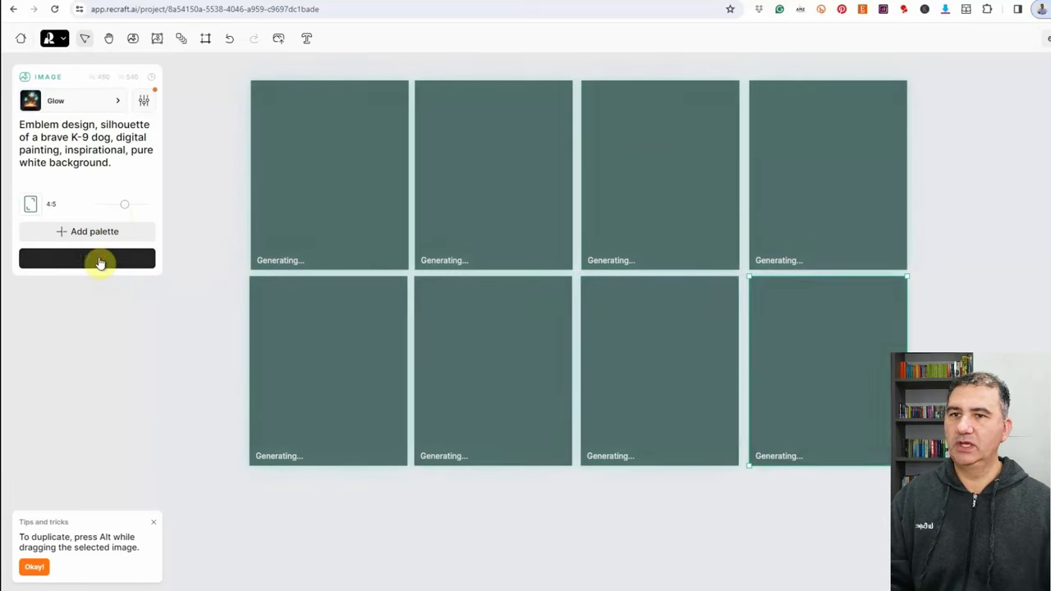
click(97, 261)
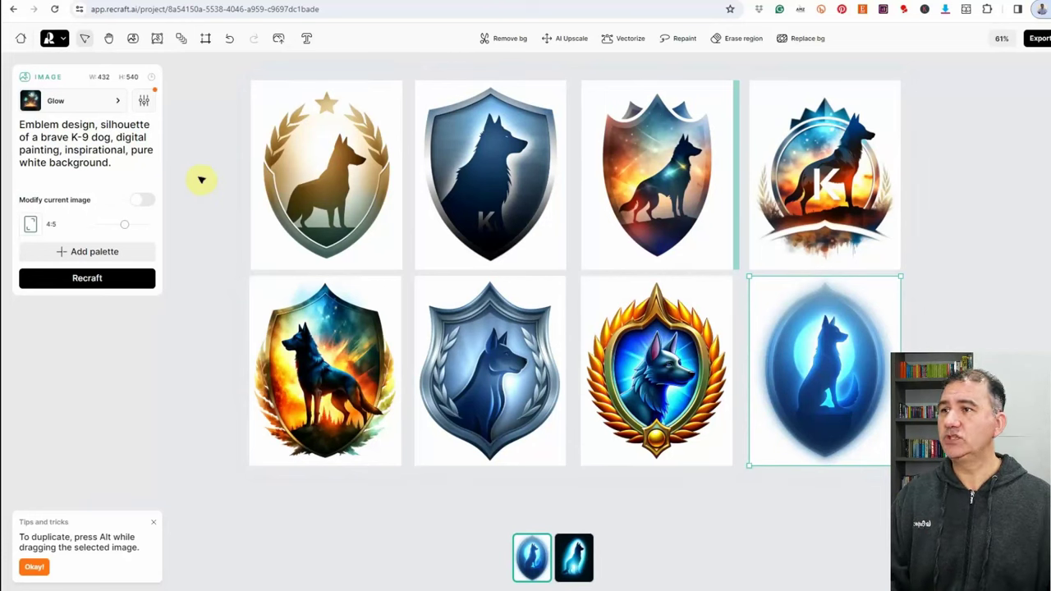
Compare the two generated variants of the first frame in the first row, returning to the gold laurel shield
click(338, 197)
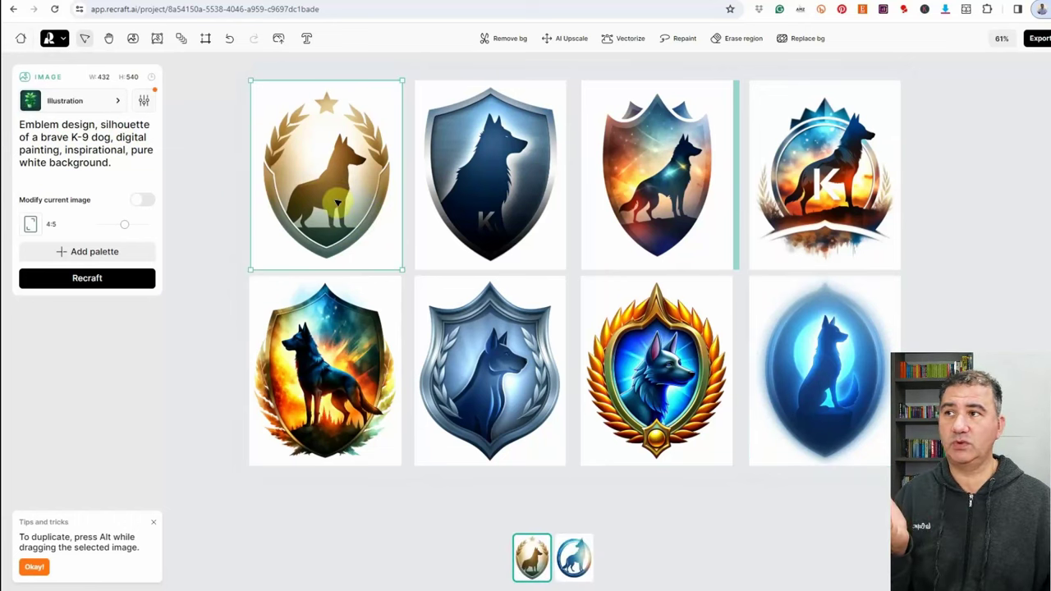
click(575, 560)
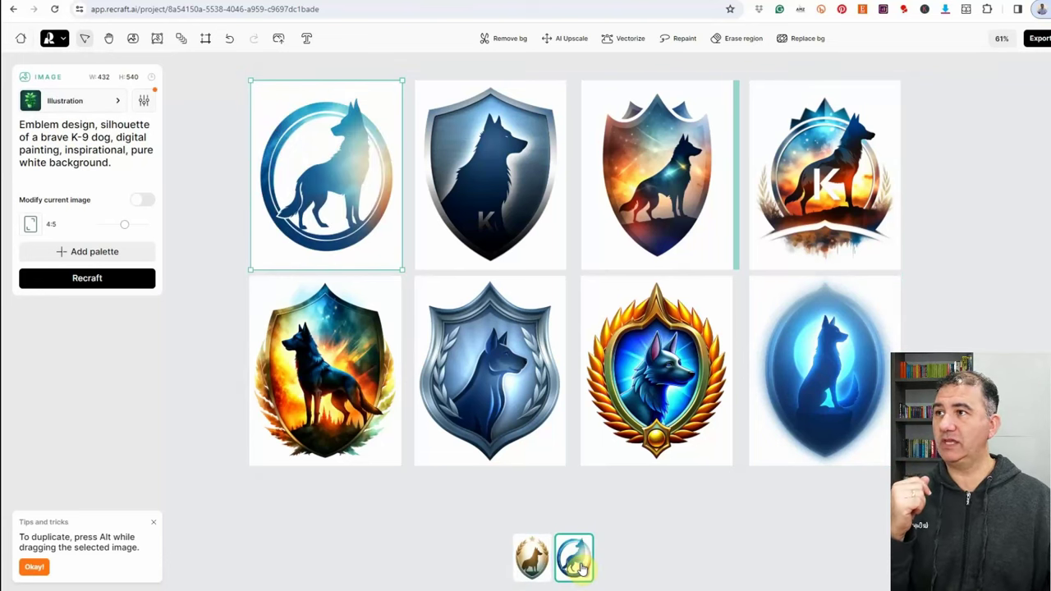
click(532, 560)
Check the level of detail of the first row's second frame and switch it to the red shield variant
click(518, 179)
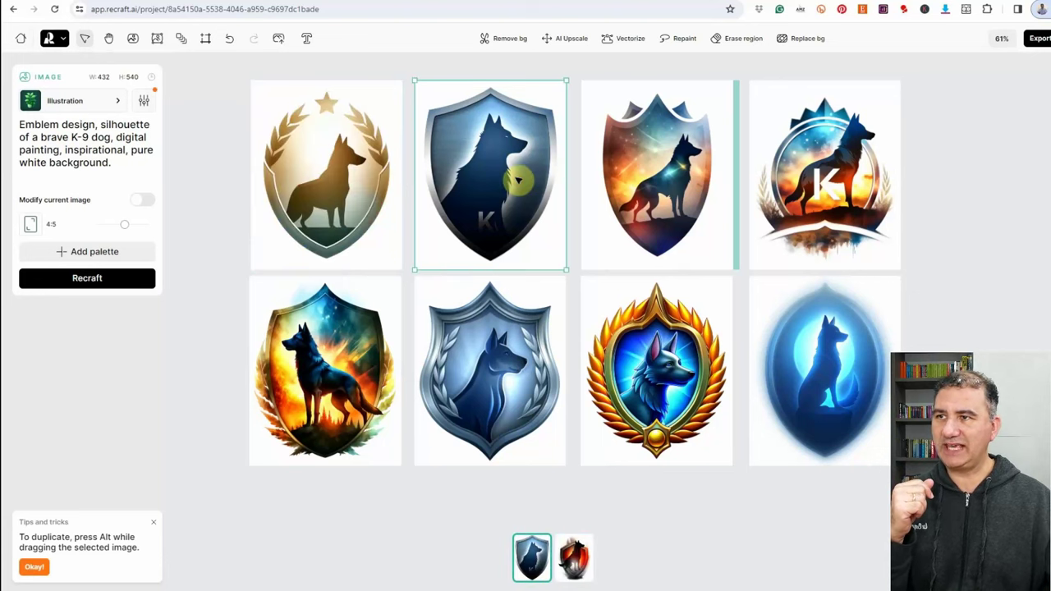
click(144, 101)
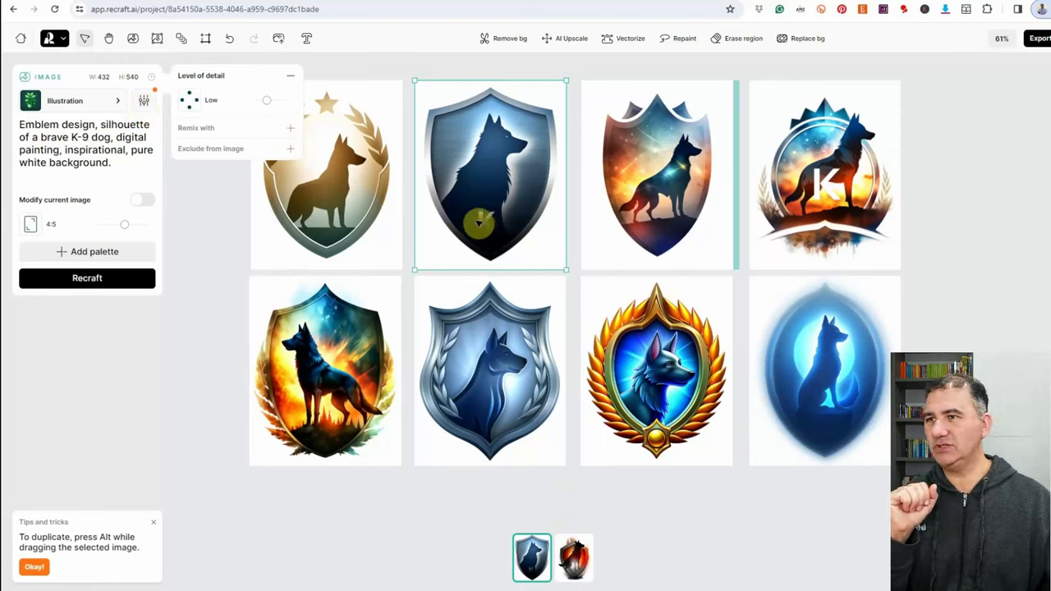
click(575, 563)
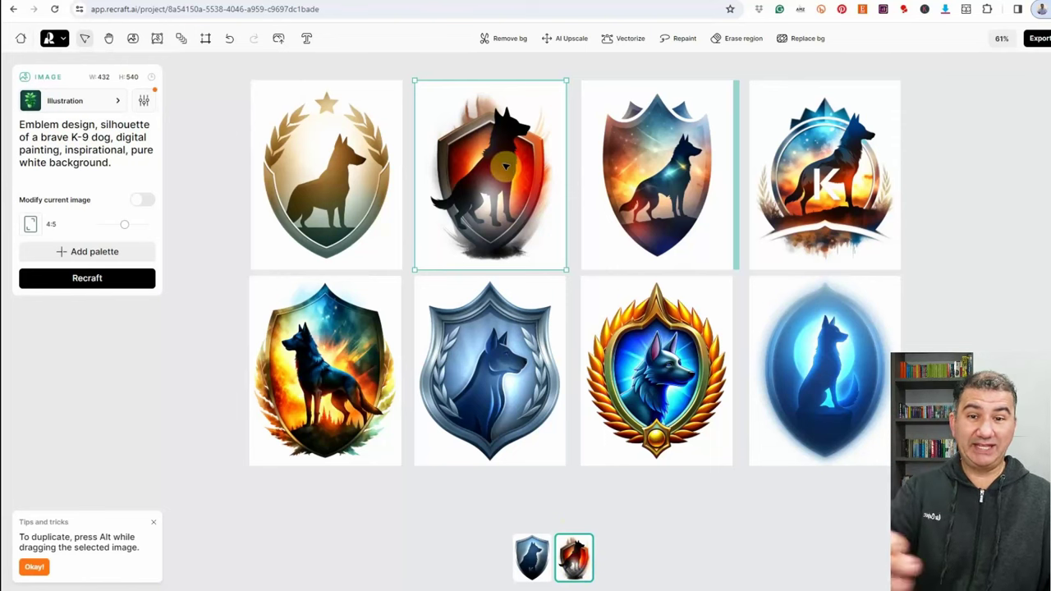
Switch the first row's third frame to the blue castle-topped shield variant and its fourth frame to the orange sunset shield variant
click(647, 192)
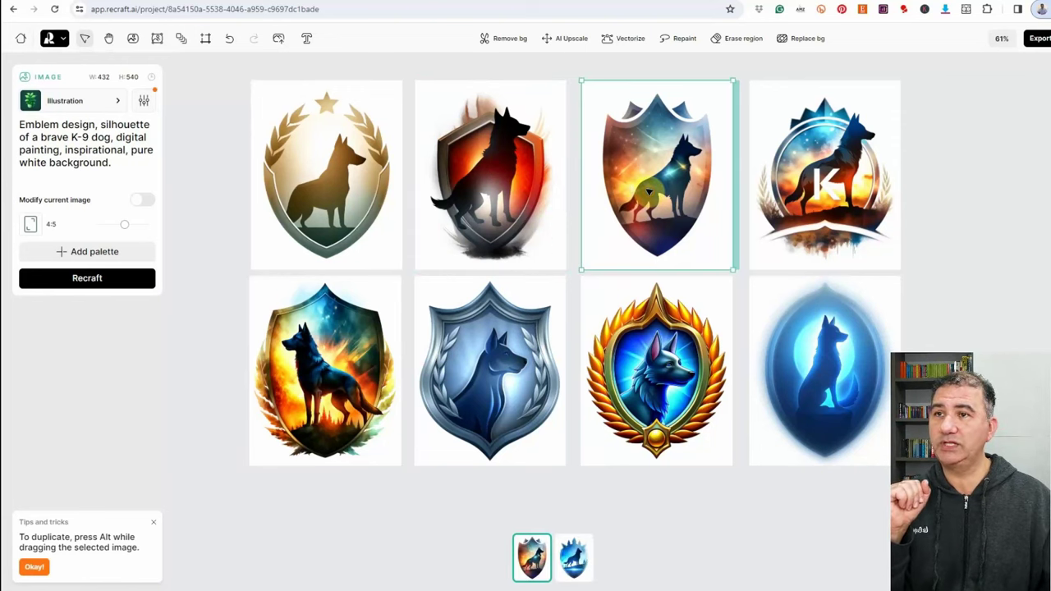
click(577, 565)
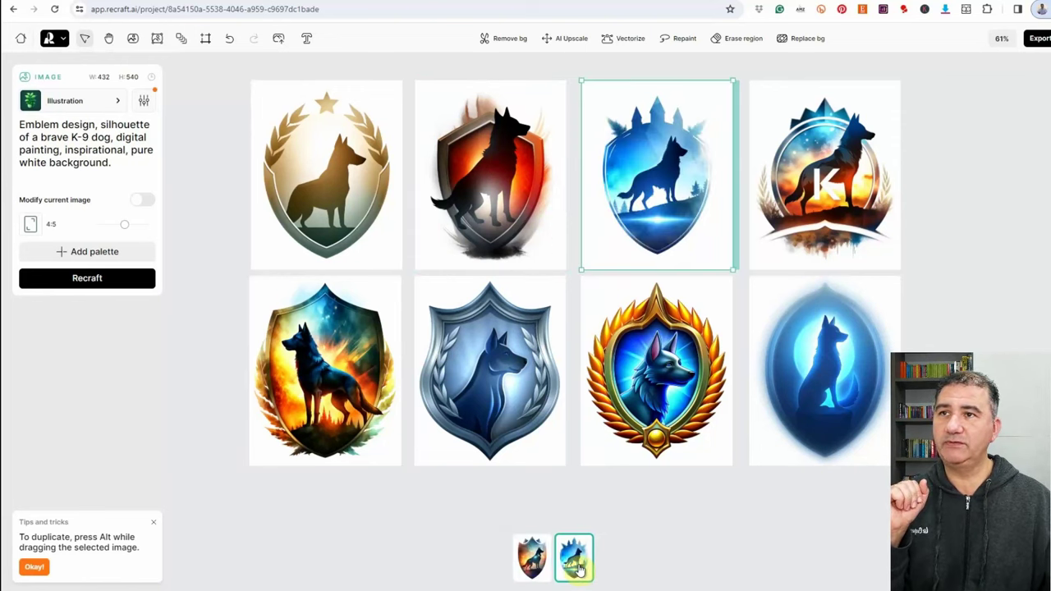
click(859, 194)
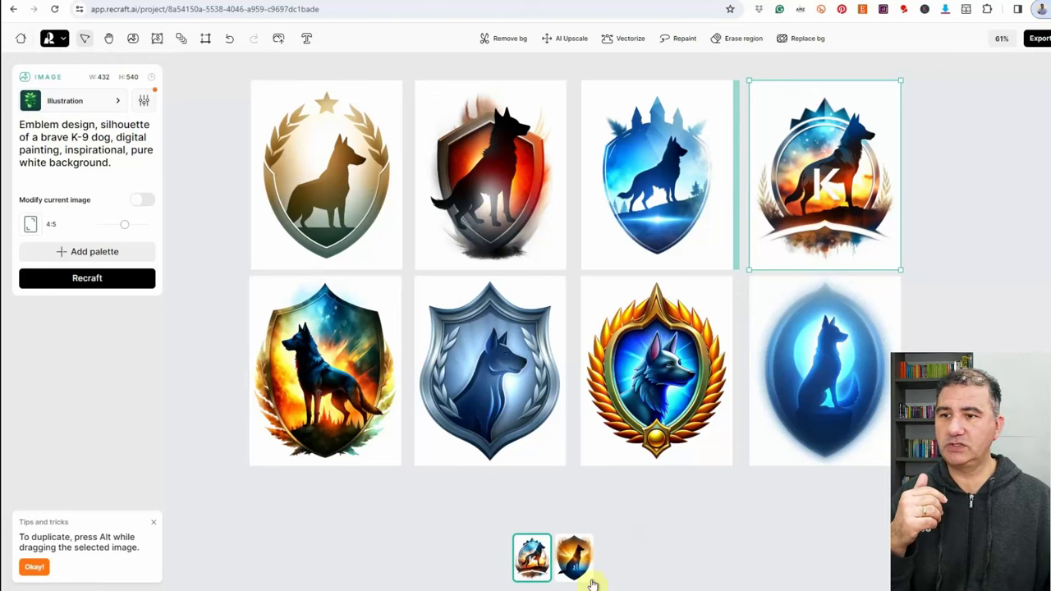
click(579, 558)
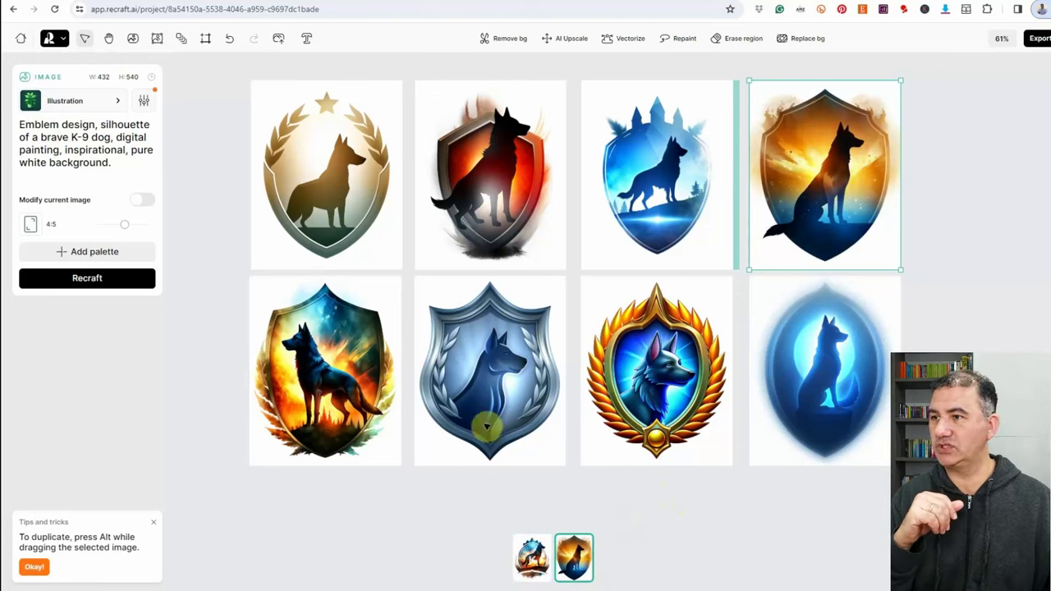
Check the level of detail used for the first frame of the second row
click(300, 394)
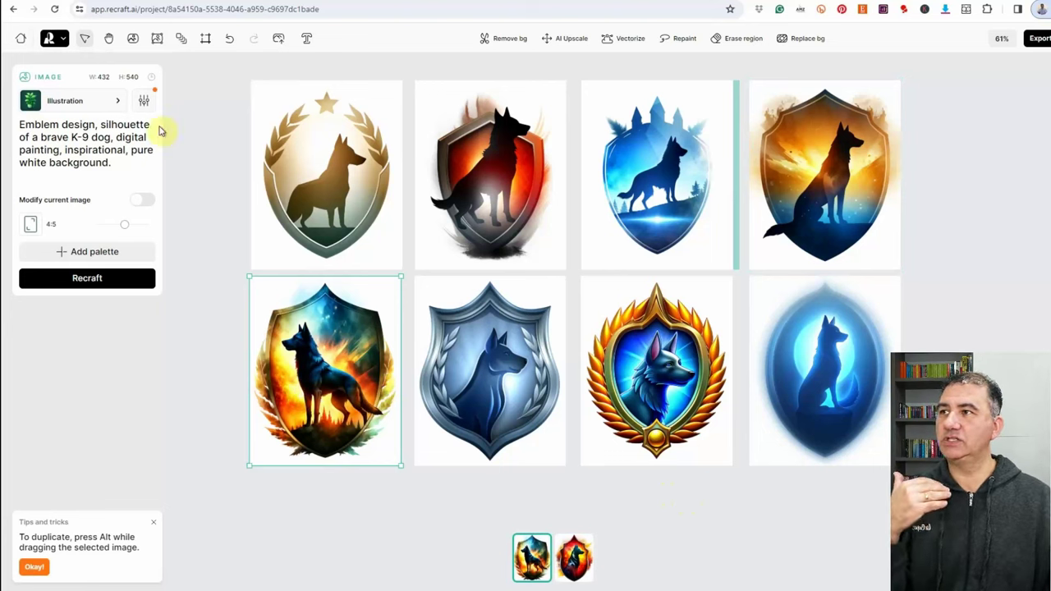
click(144, 101)
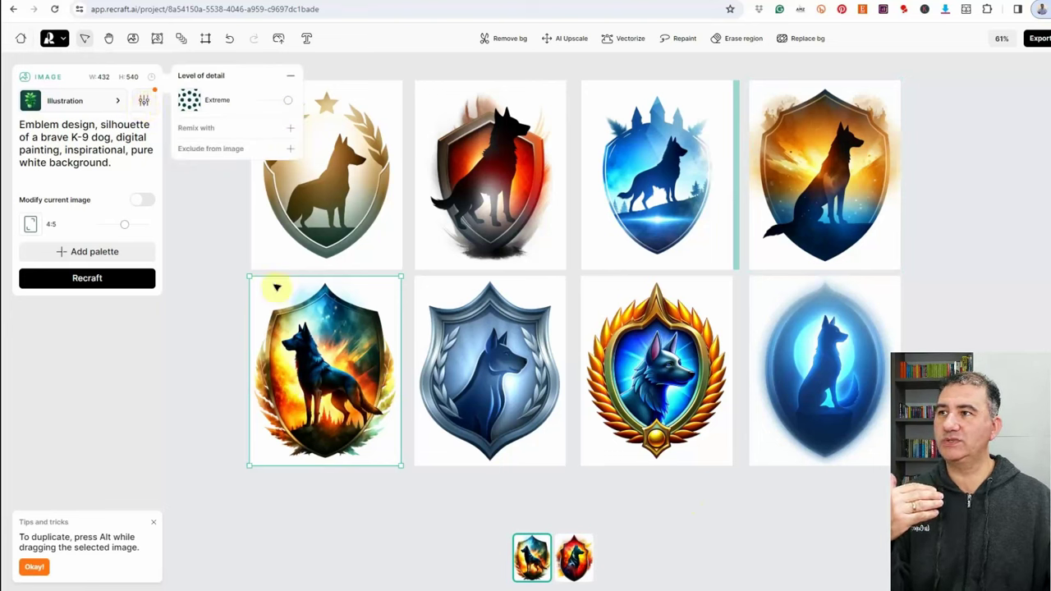
click(283, 312)
Switch the second row's second frame to the gold and silver shield variant and check the third frame's level of detail
click(487, 366)
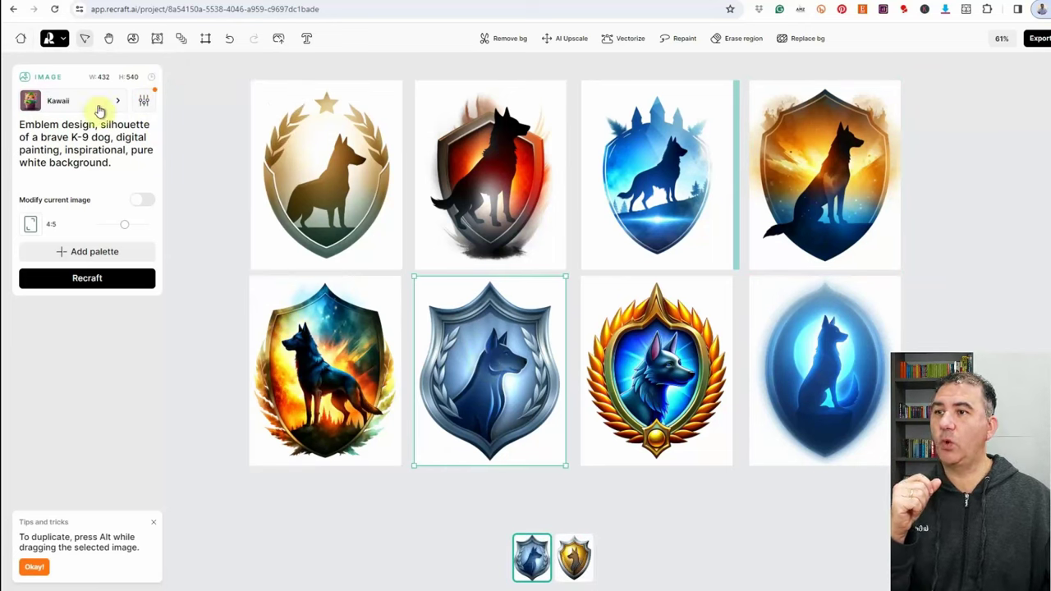
click(573, 559)
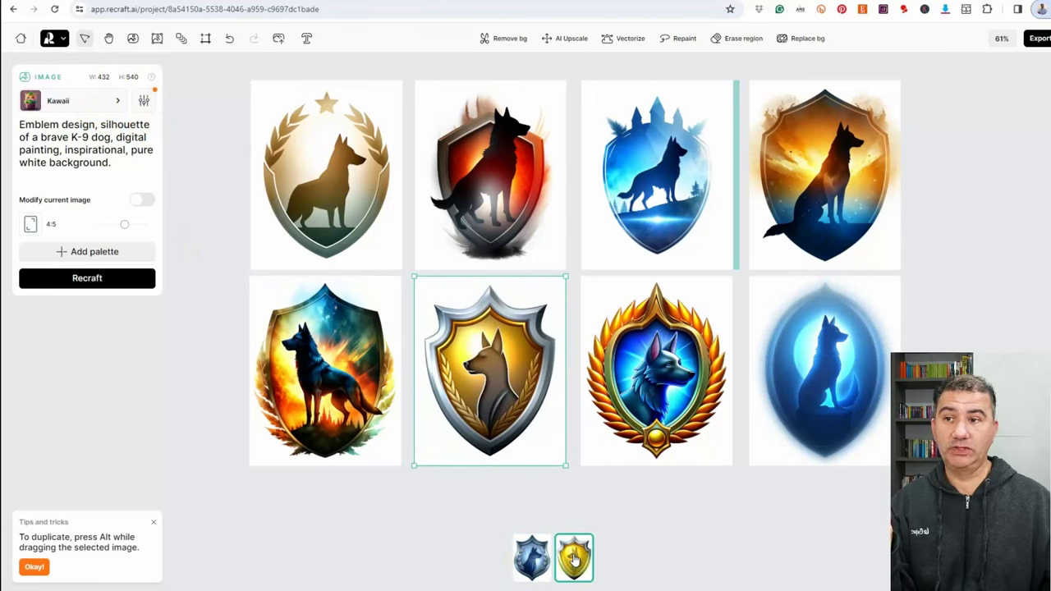
click(678, 369)
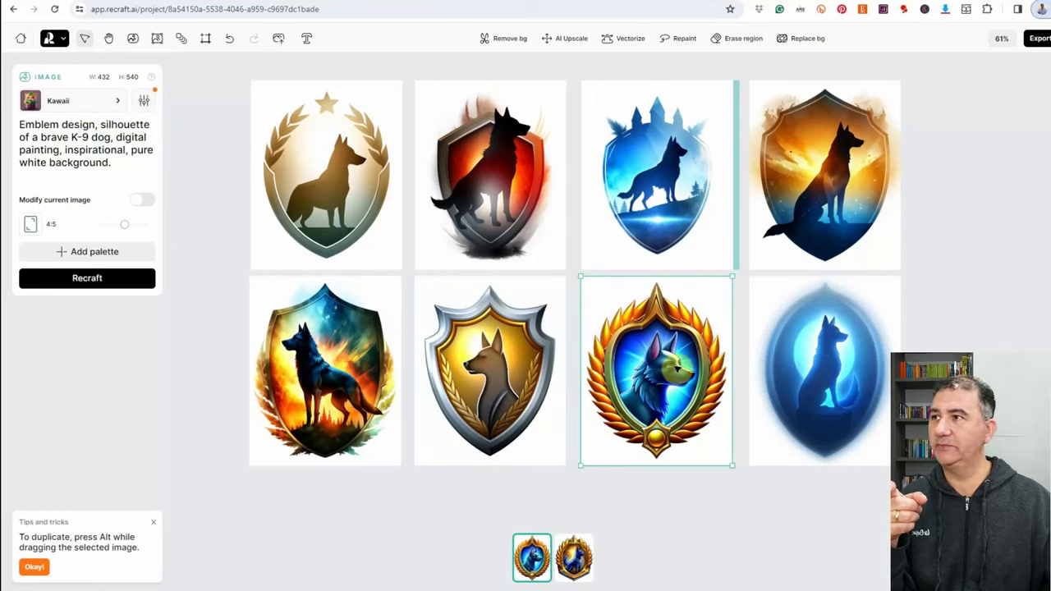
click(146, 102)
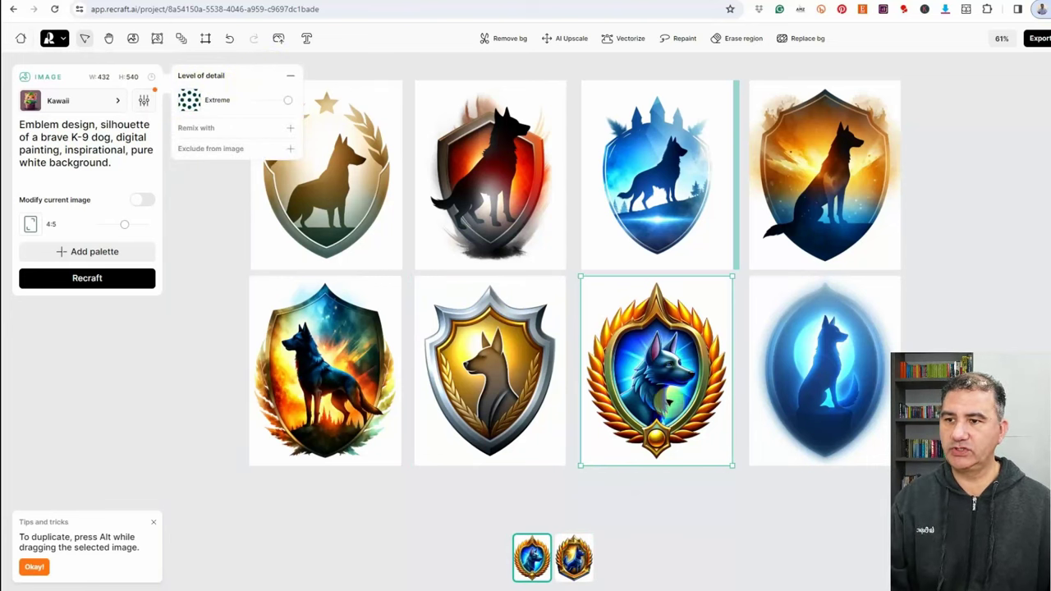
Compare both variants of the second row's third frame up close, ending on the blue wolf-head emblem in the gold wreath
click(582, 564)
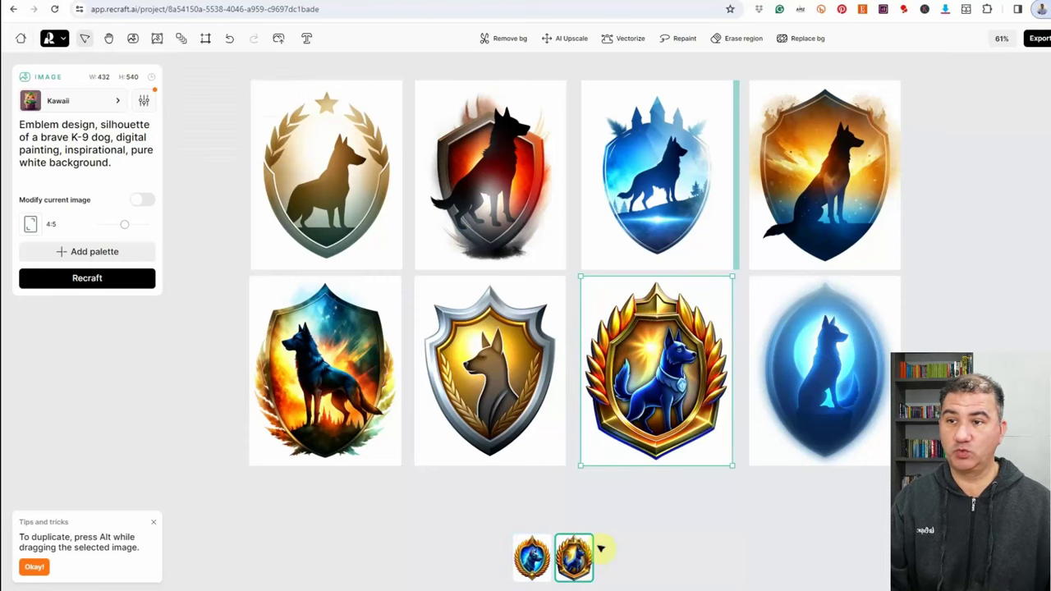
scroll(689, 427, up, 10)
key(shift+0)
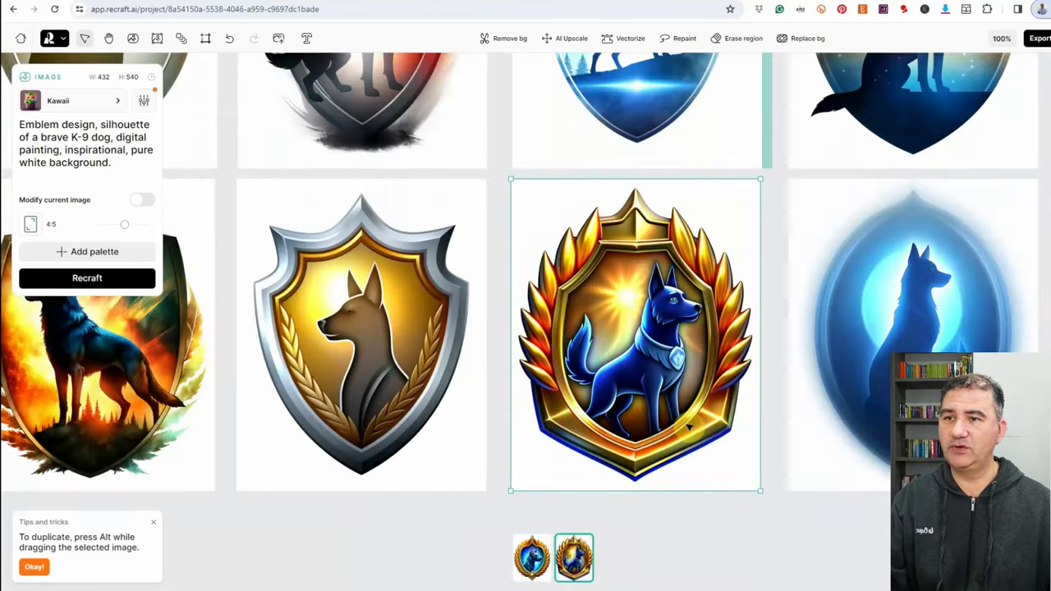
click(532, 557)
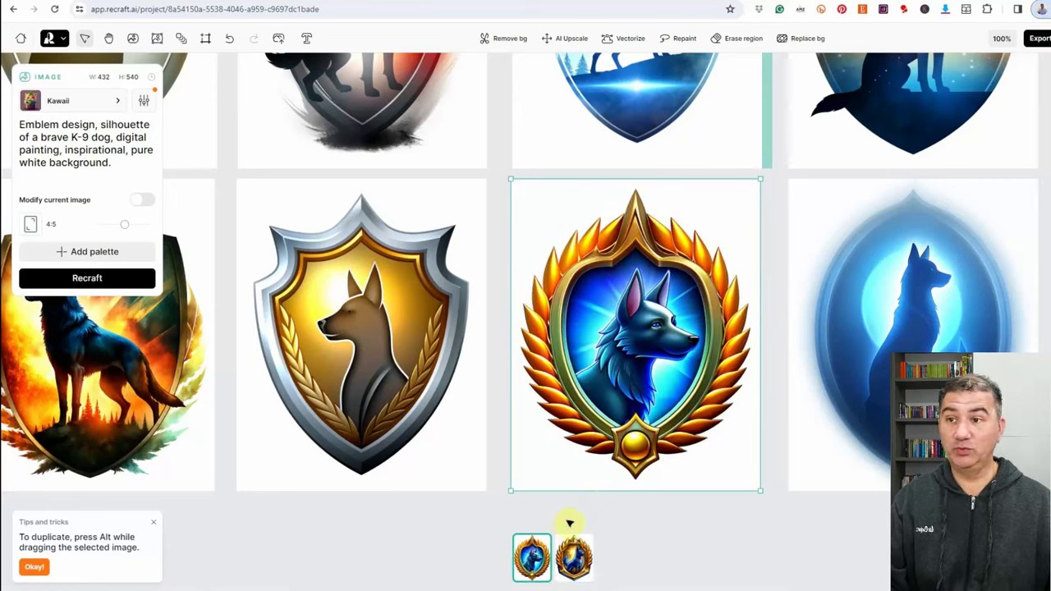
Switch the second row's fourth frame to the glowing blue dog variant on a black background
click(934, 316)
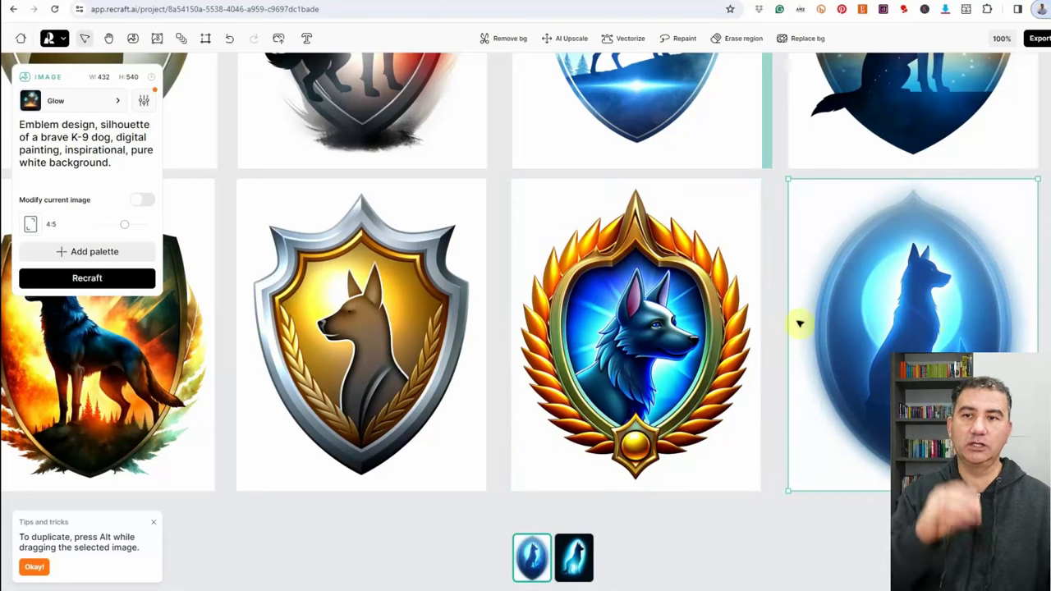
click(579, 555)
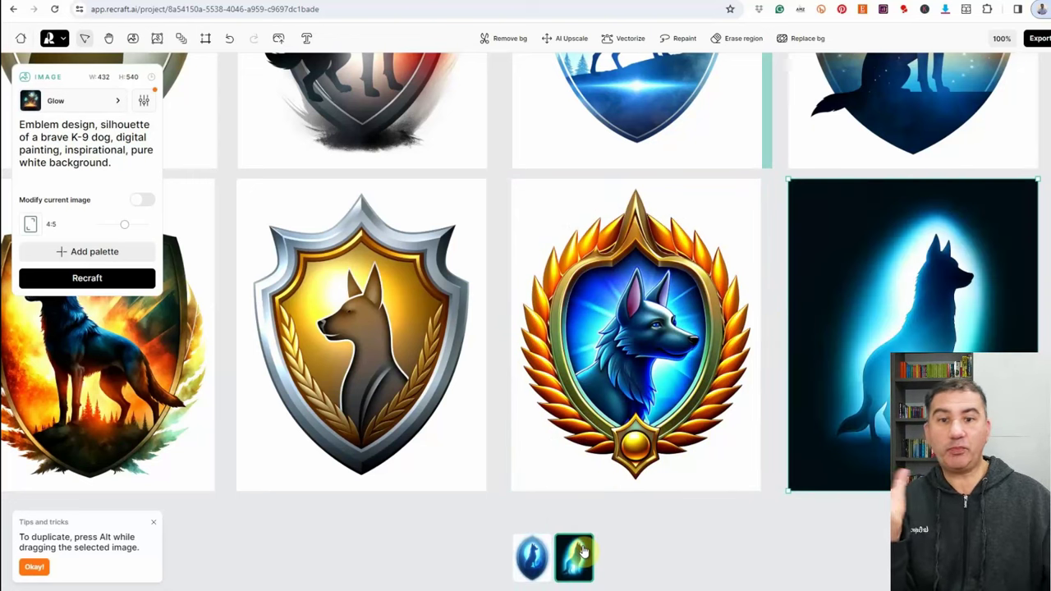
scroll(609, 460, down, 5)
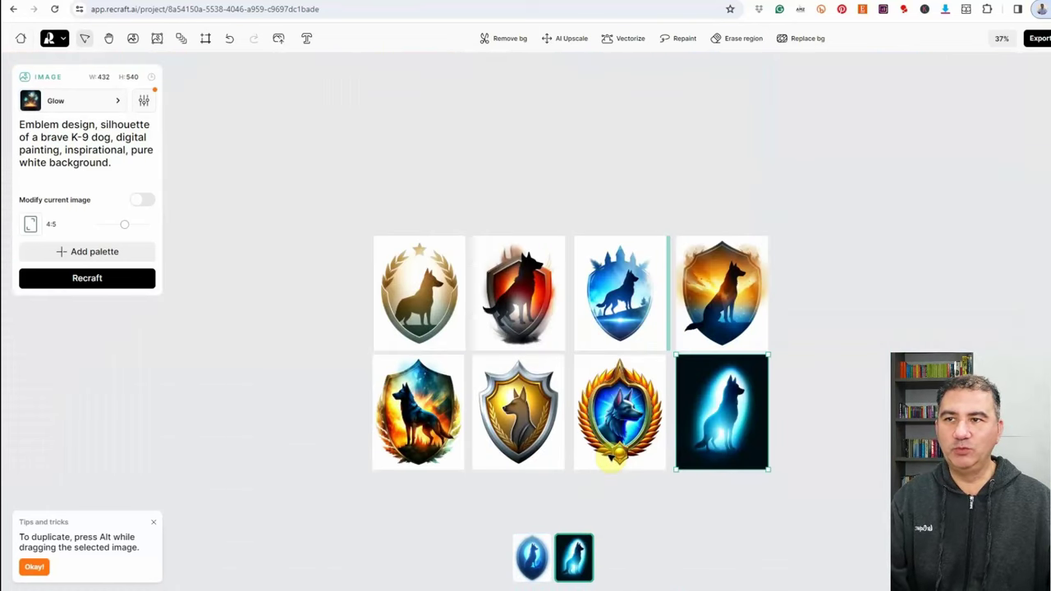
scroll(612, 458, up, 2)
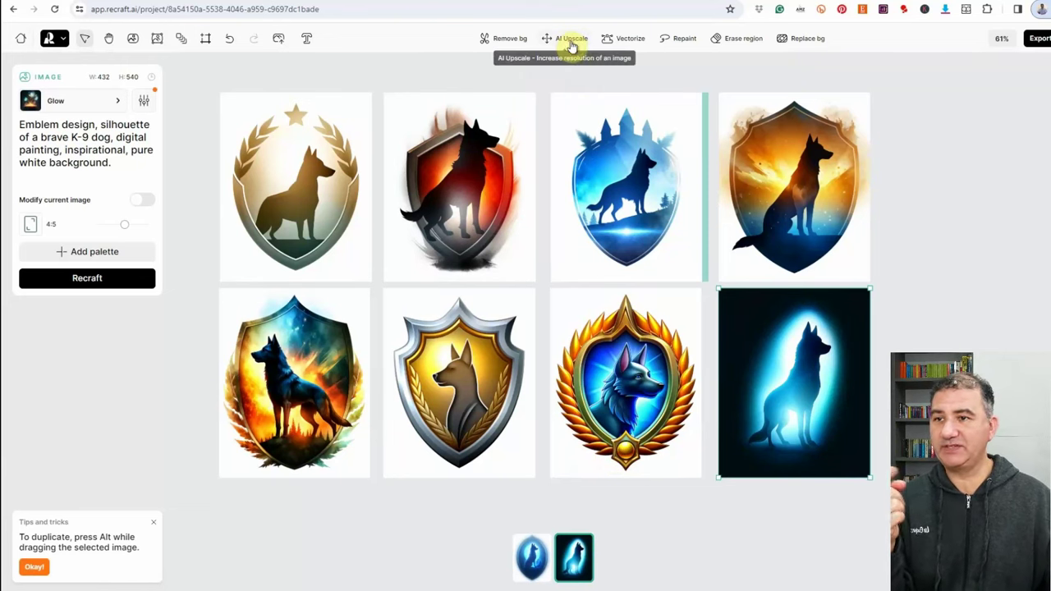
Upscale the gold-wreath emblem in the second row's third frame with AI Upscale and export it as a 4096 × 4096 PNG
click(617, 391)
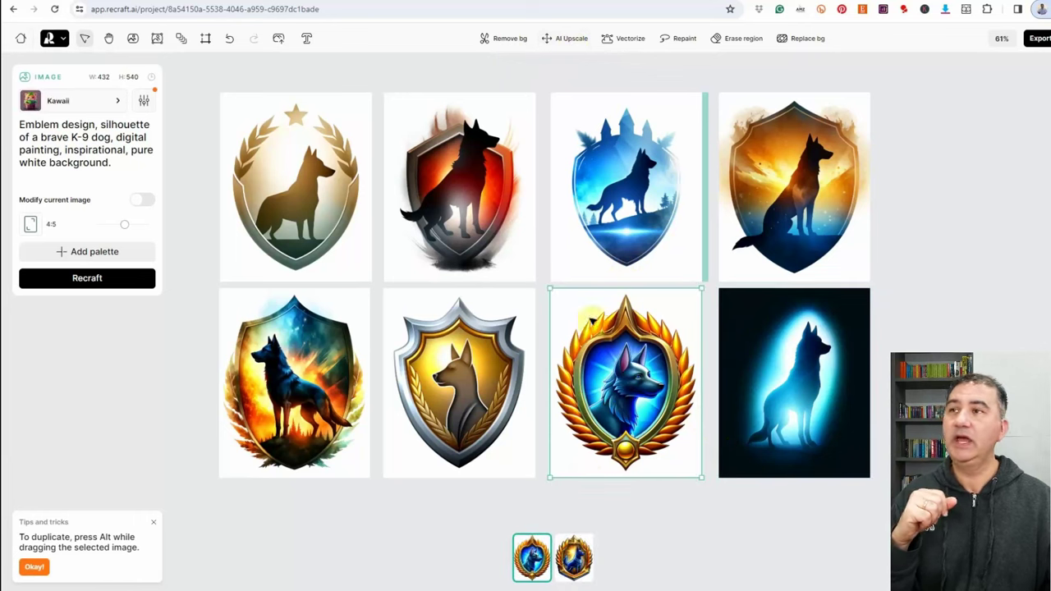
click(564, 42)
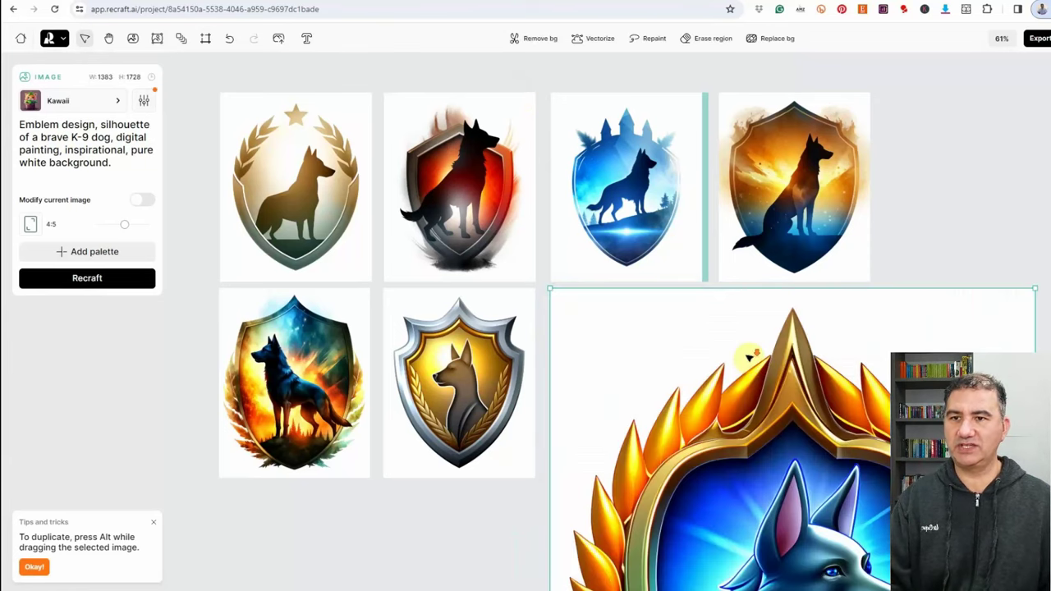
scroll(747, 353, down, 3)
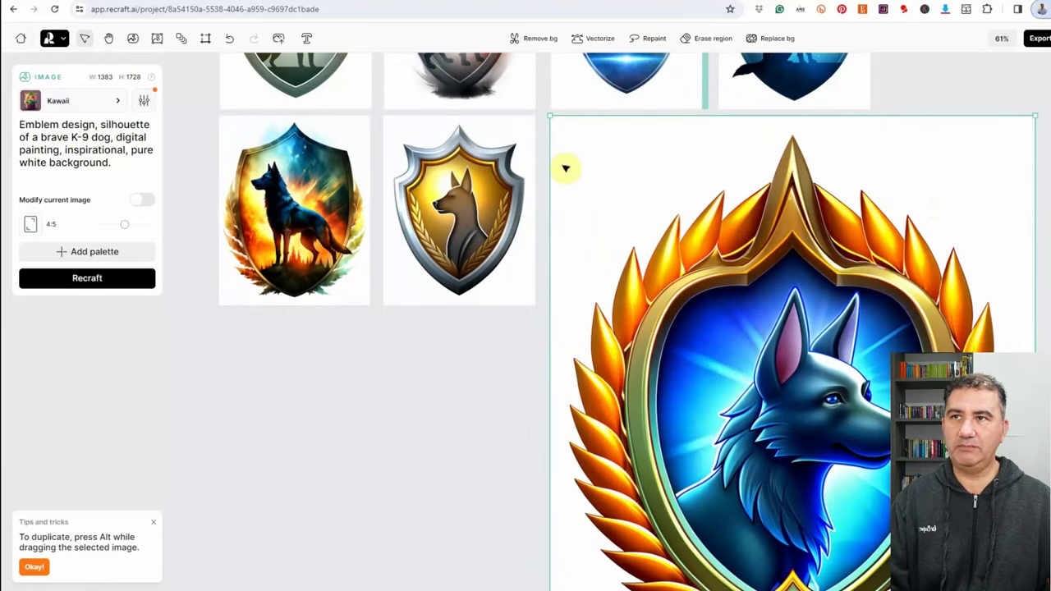
click(1043, 41)
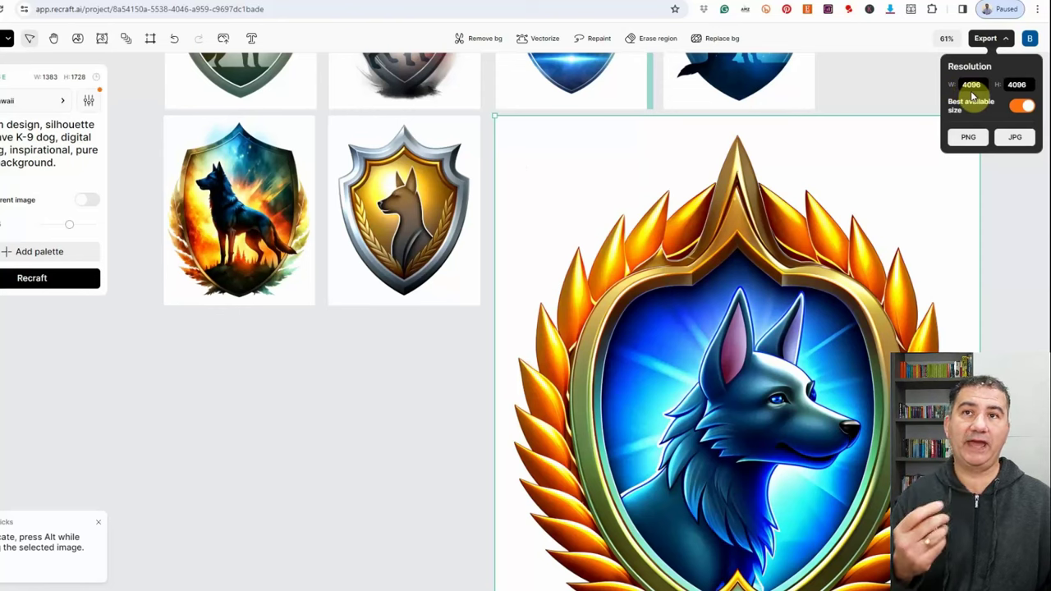
click(968, 137)
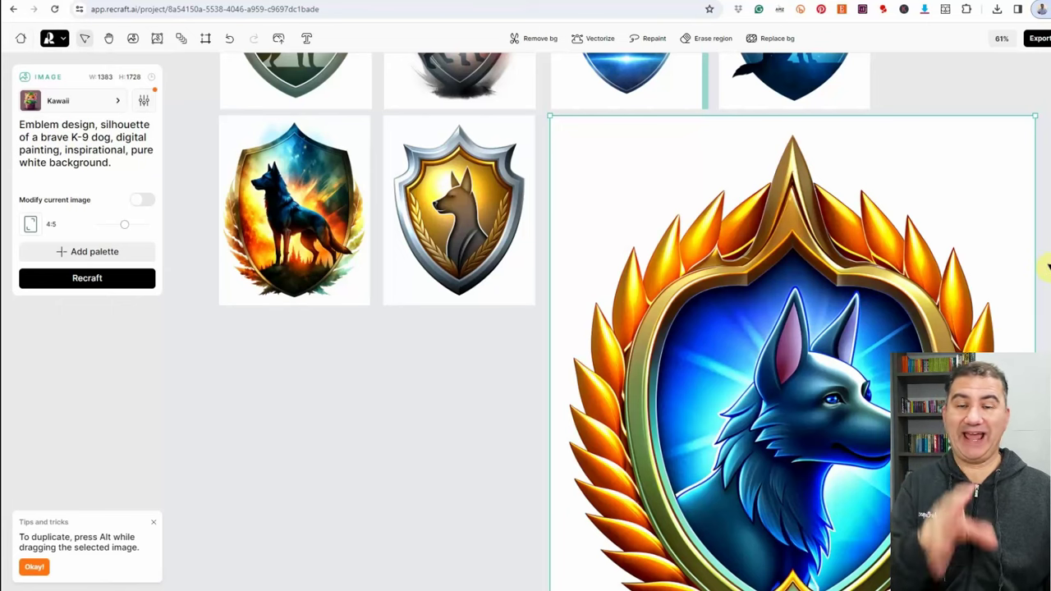
Move the upscaled gold-wreath emblem below the two rows of frames
scroll(1014, 264, up, 4)
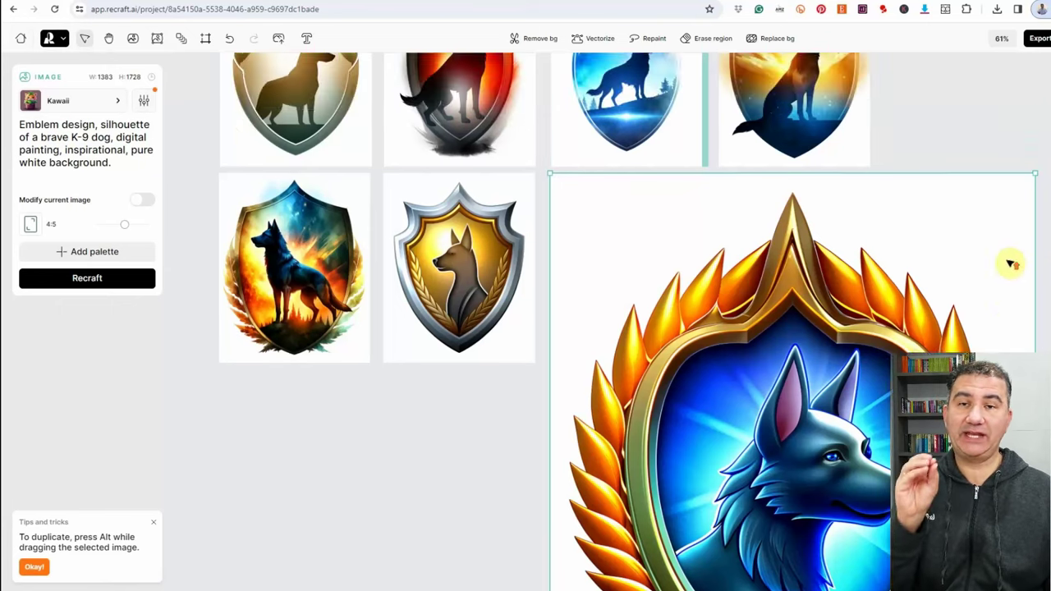
scroll(830, 239, down, 7)
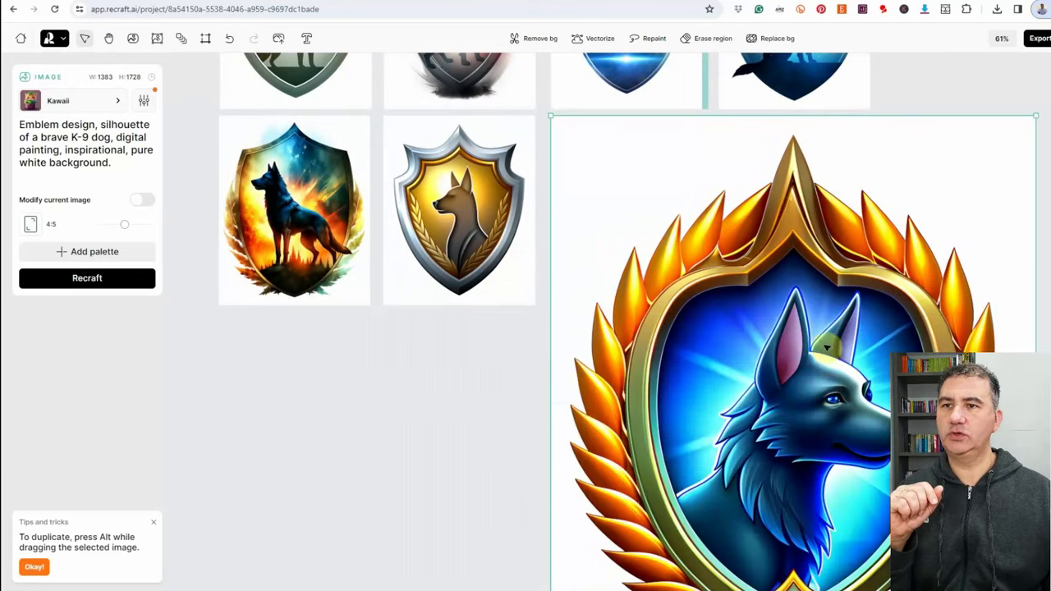
drag(825, 238, 497, 445)
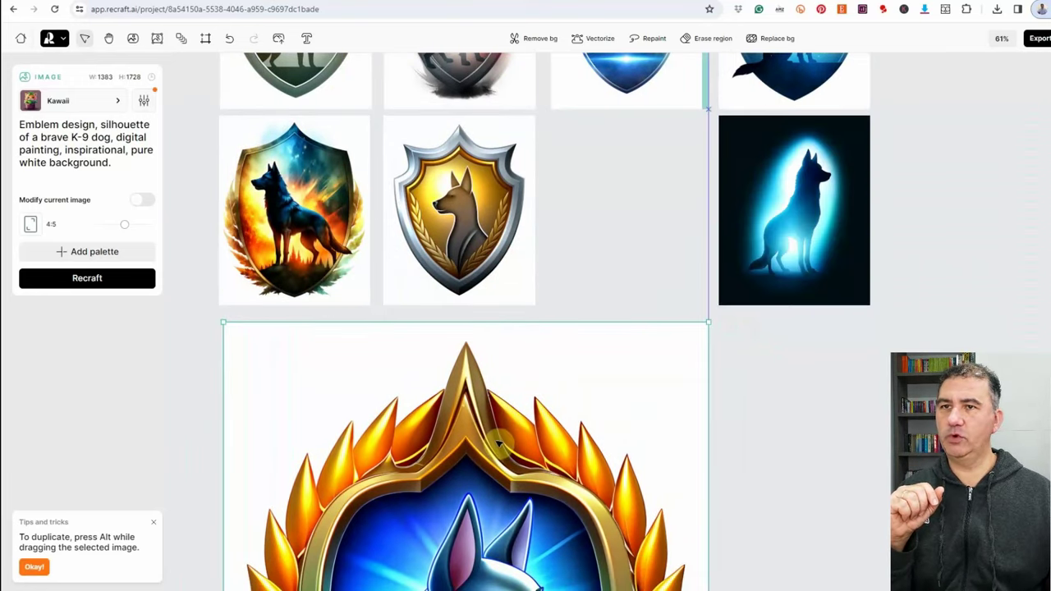
scroll(497, 445, up, 6)
Outline the white letter K on the first row's fourth emblem as the area to repaint
click(797, 254)
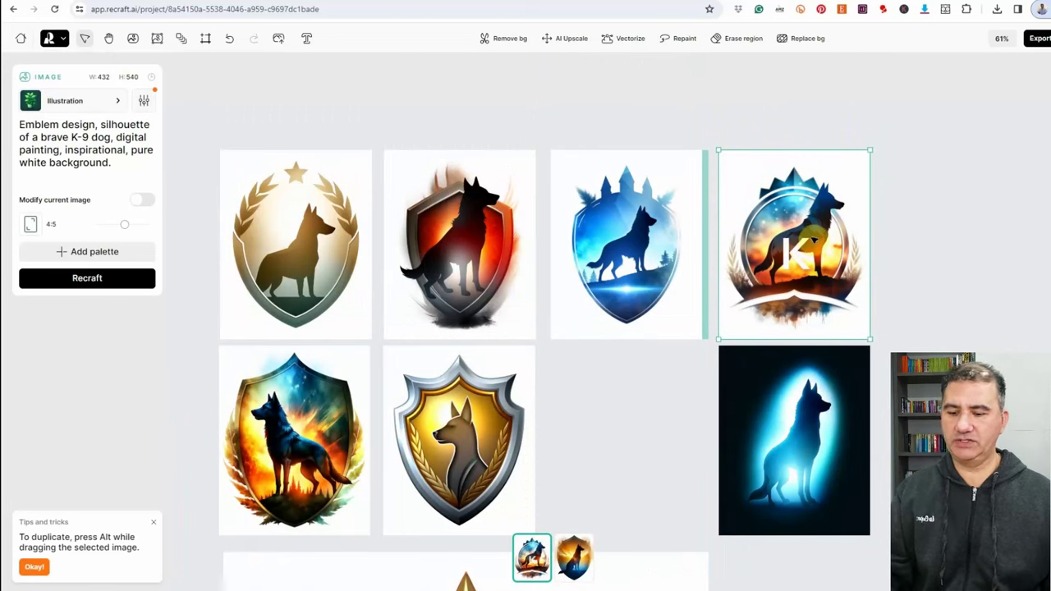
key(ctrl+plus)
key(ctrl+plus)
key(space)
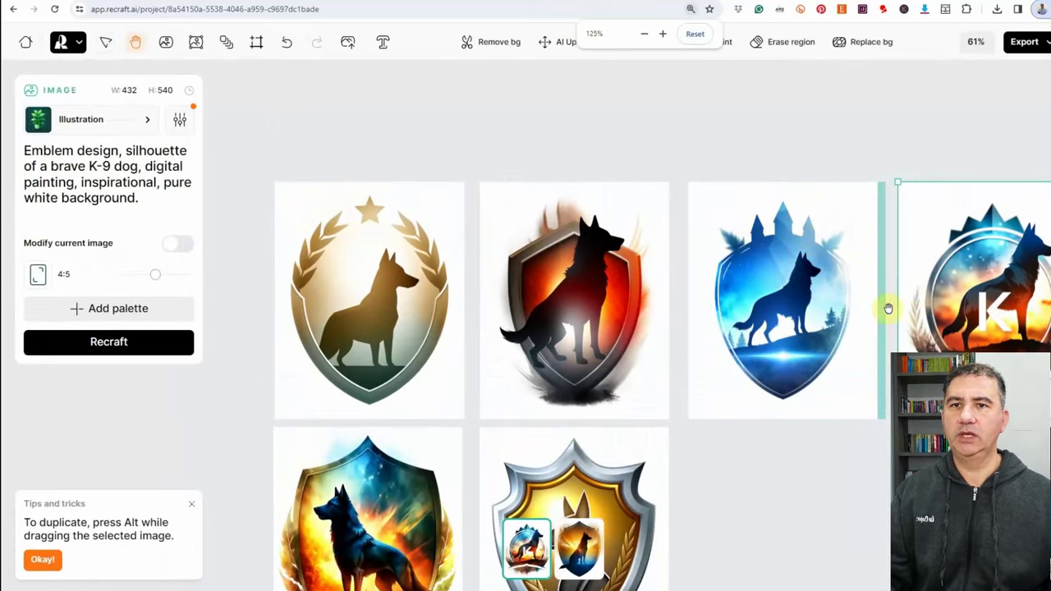
drag(888, 309, 644, 271)
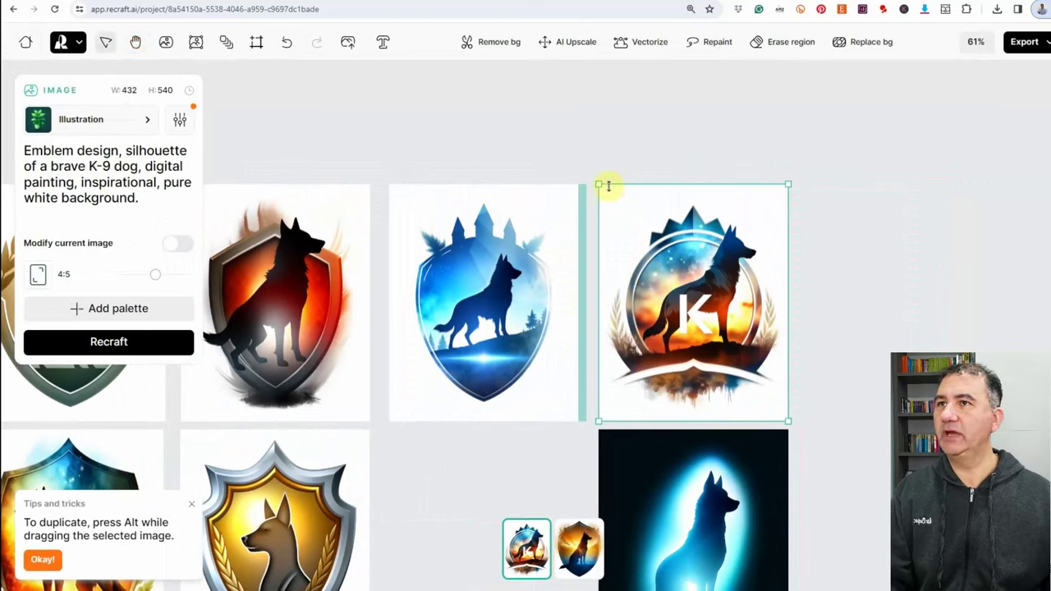
click(710, 45)
mouse_move(693, 296)
mouse_down()
mouse_move(706, 285)
mouse_move(698, 282)
mouse_move(672, 324)
mouse_move(700, 337)
mouse_move(722, 329)
mouse_move(715, 322)
mouse_up()
Replace the prompt with "full body of the canine dog" and generate the repaint of the outlined area
triple_click(178, 145)
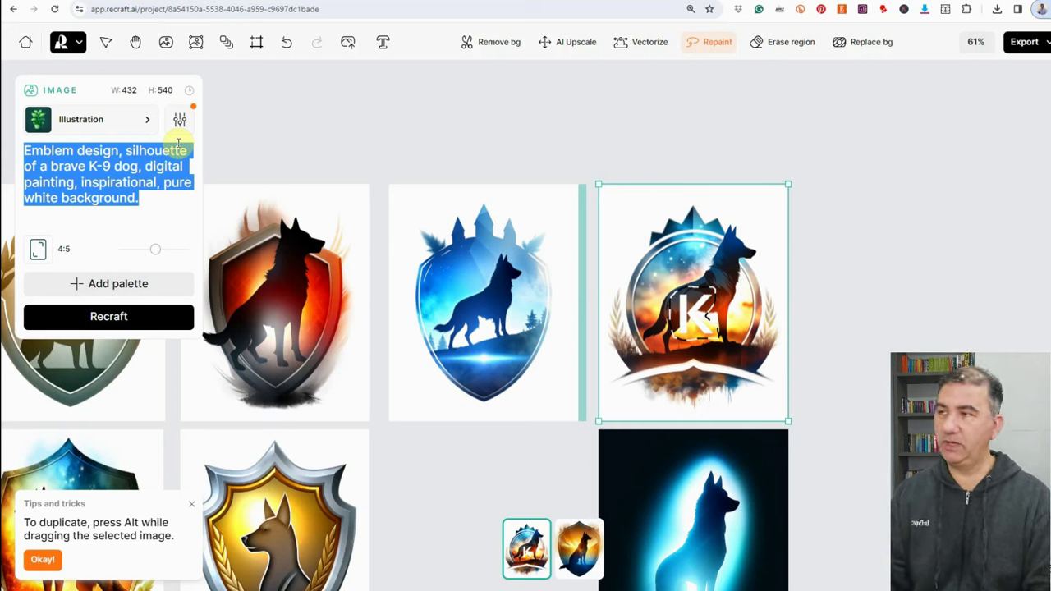
text(full body of )
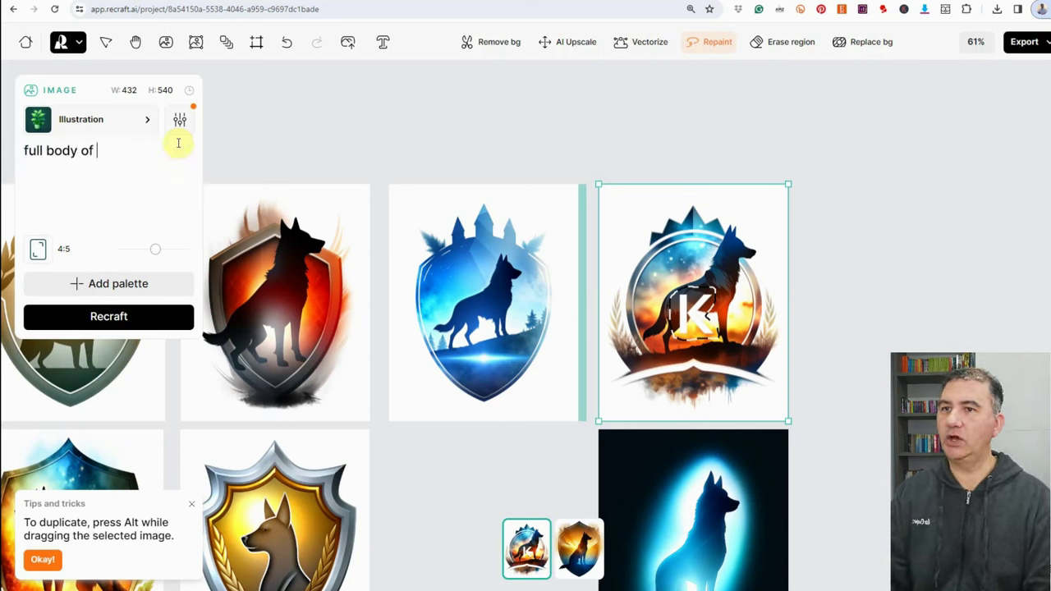
text(the canine do)
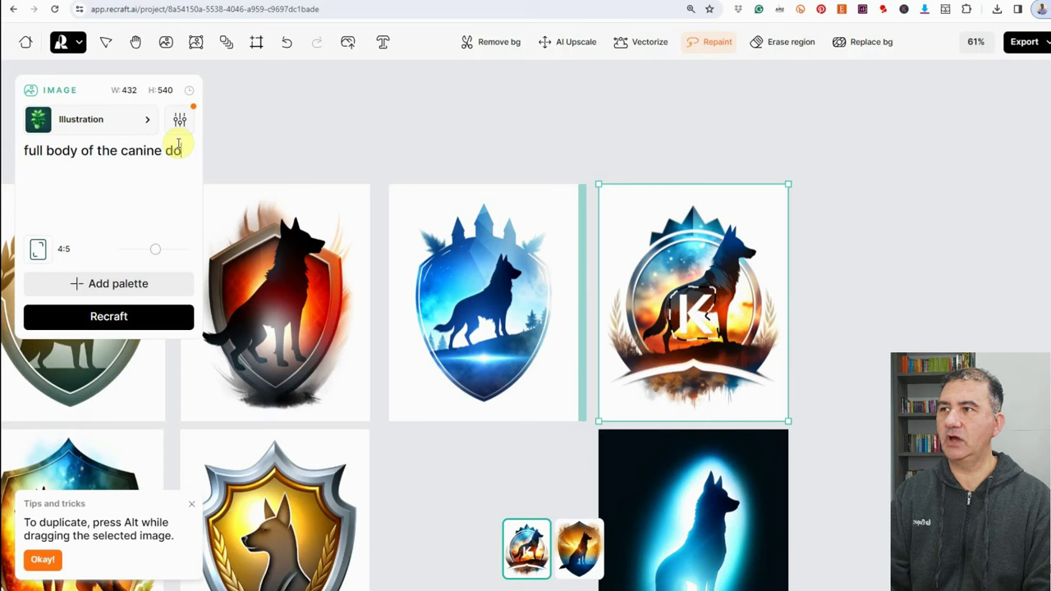
text(g)
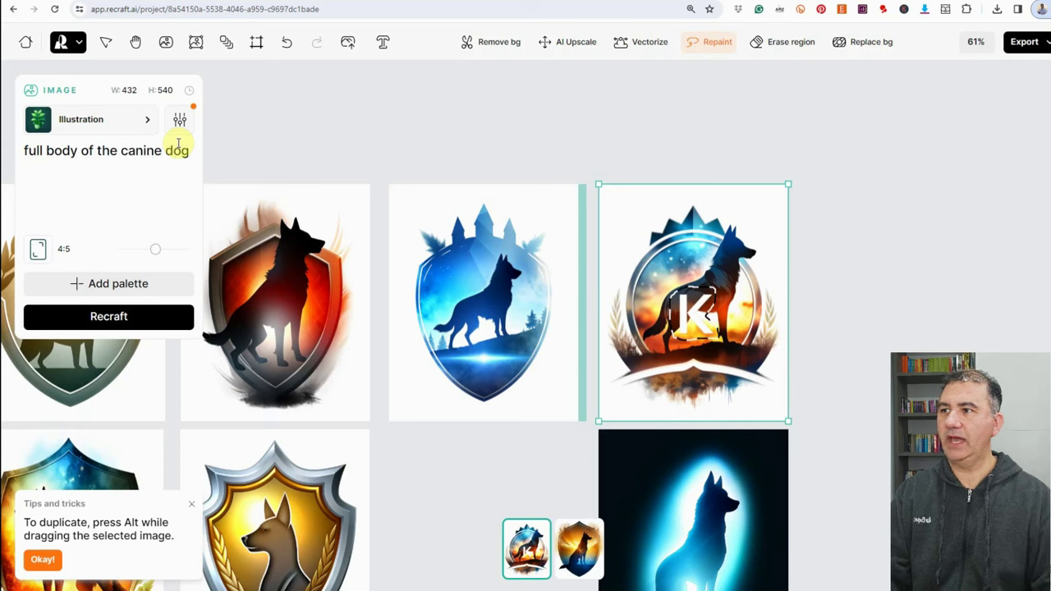
click(110, 315)
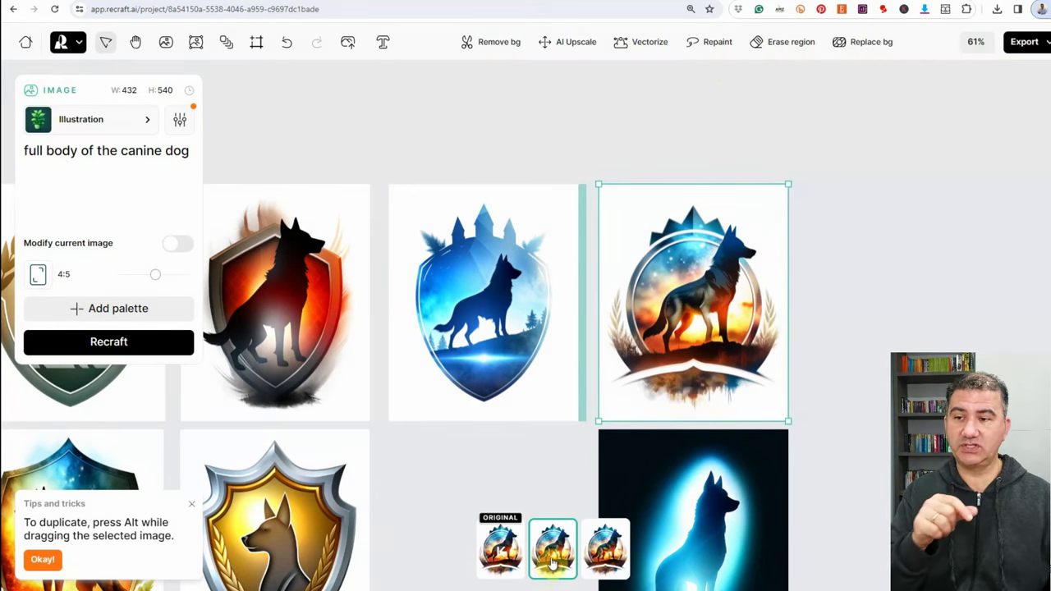
Compare the original emblem with the two repainted versions and keep the second repainted version
click(607, 550)
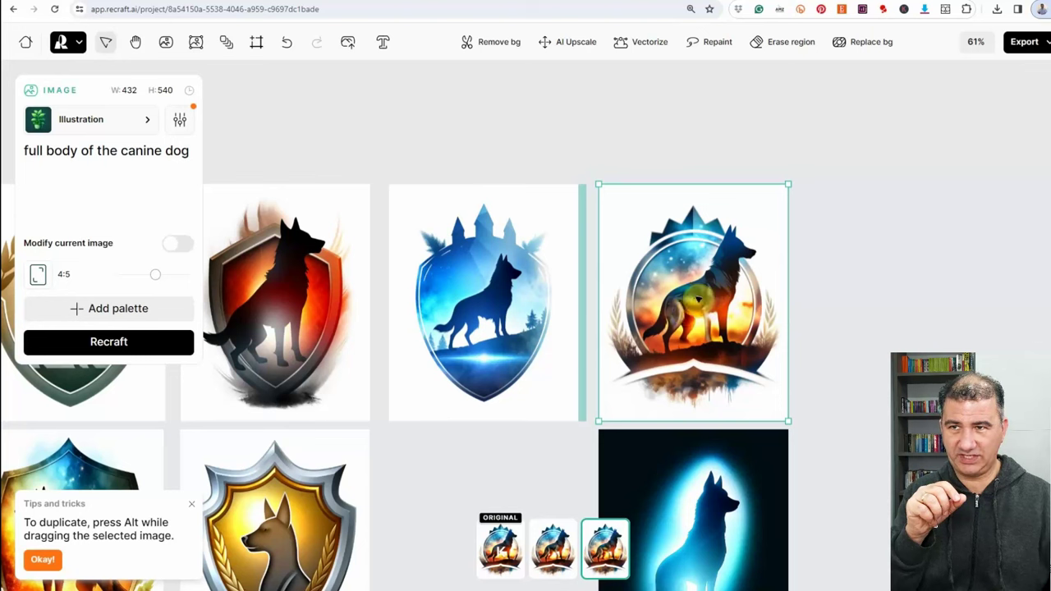
click(501, 550)
click(564, 557)
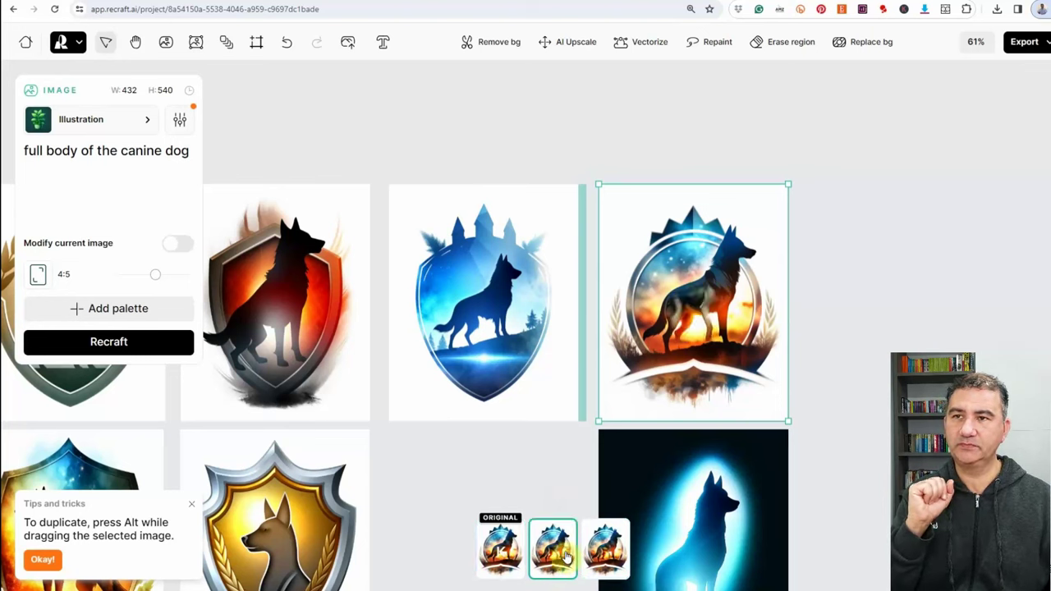
click(610, 545)
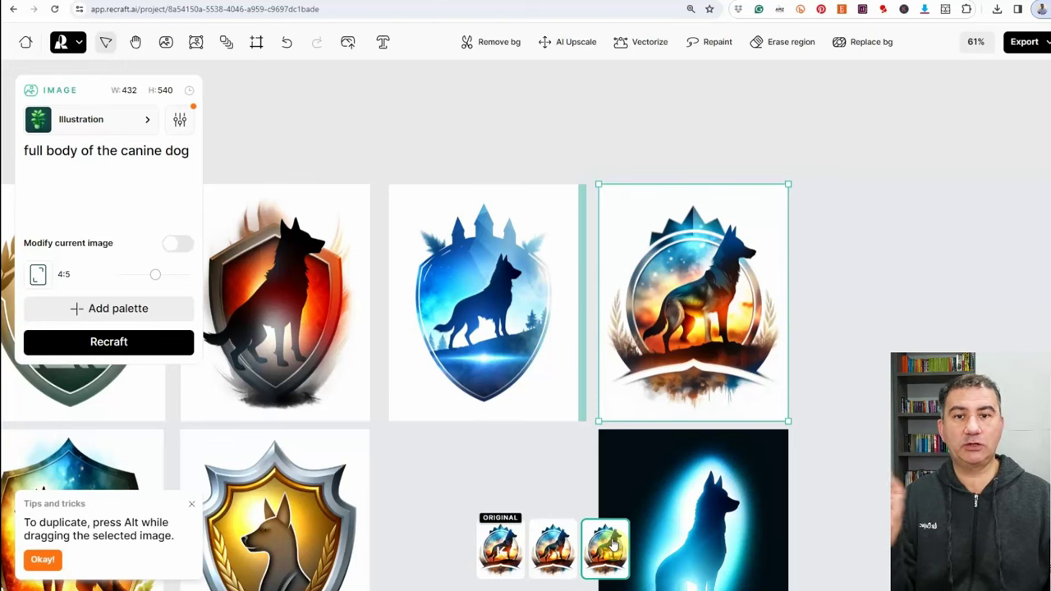
scroll(649, 533, down, 6)
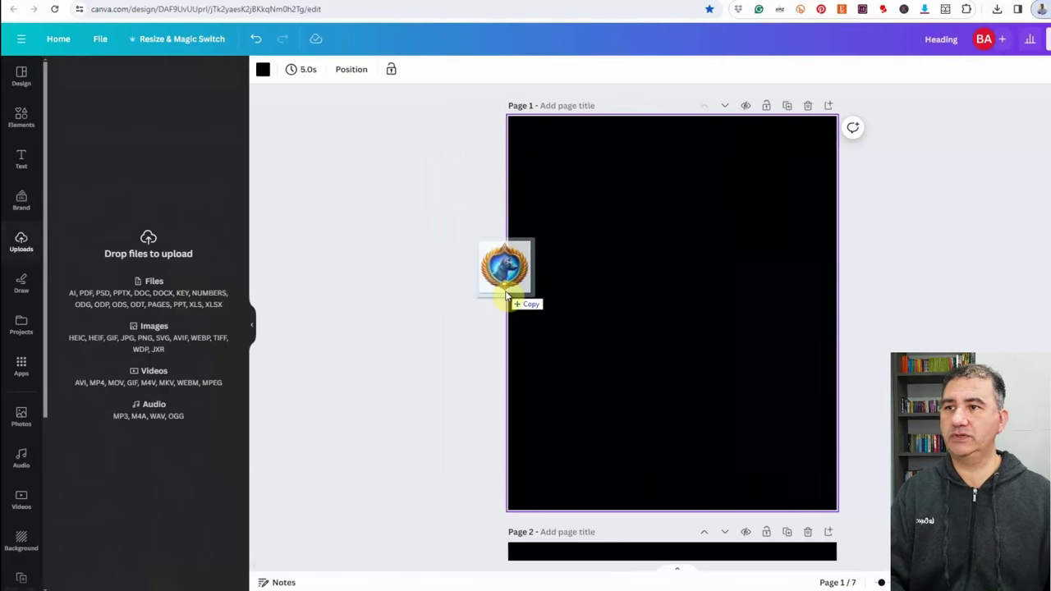
In Canva, upload the exported gold-wreath emblem, place it on the black page 1 and remove its background
drag(516, 287, 567, 287)
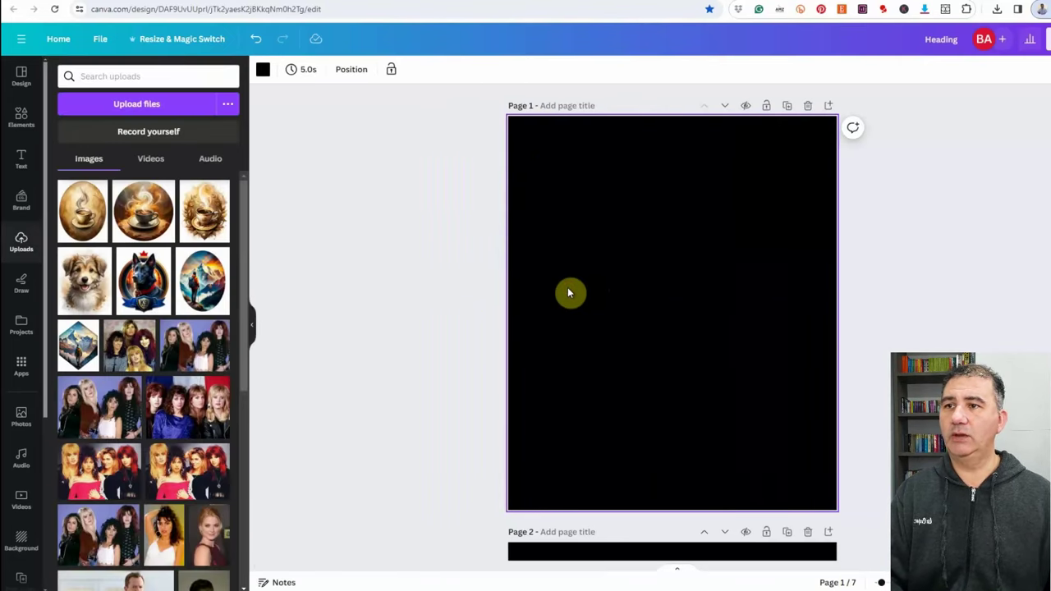
click(252, 335)
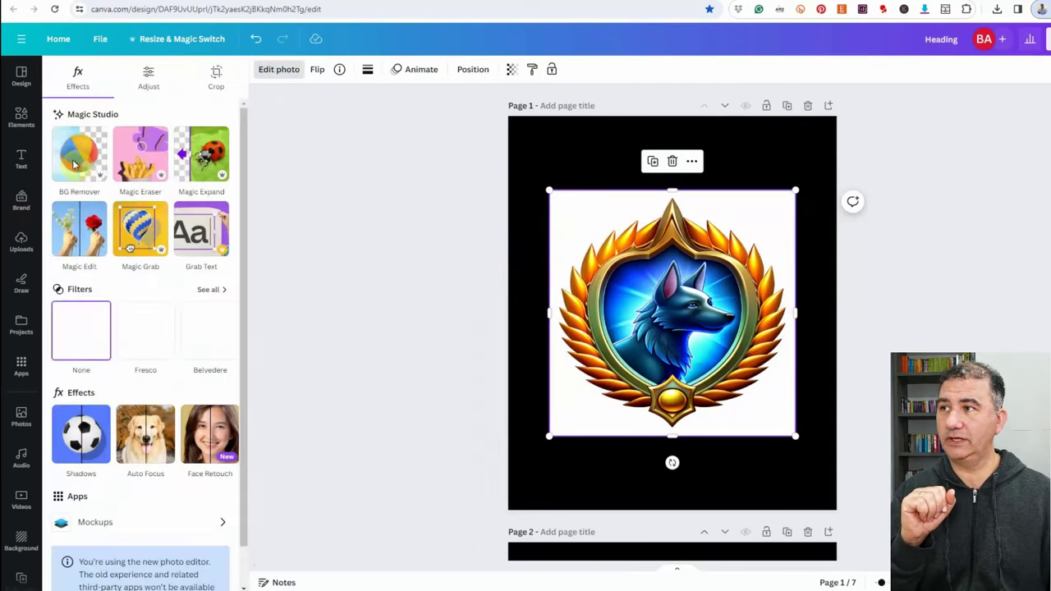
click(75, 154)
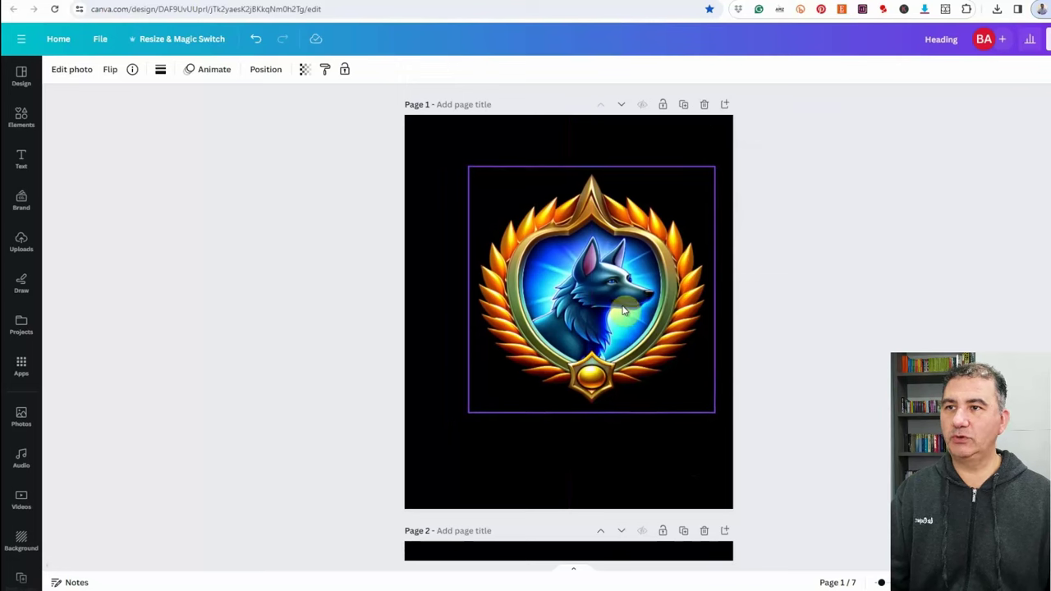
Enlarge the emblem to nearly the page width and center it on page 1
drag(622, 311, 598, 333)
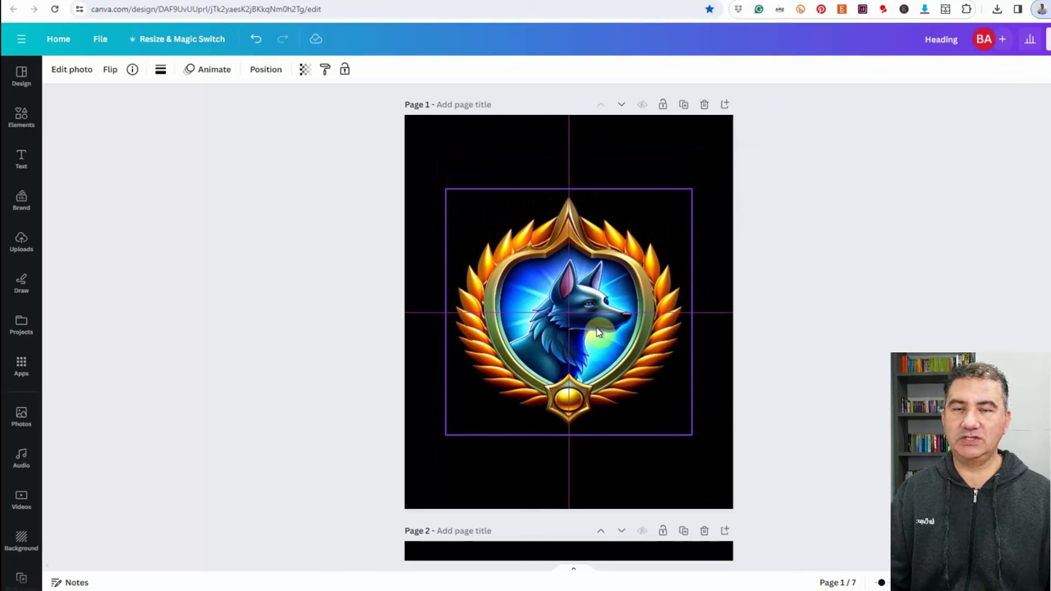
drag(597, 332, 597, 332)
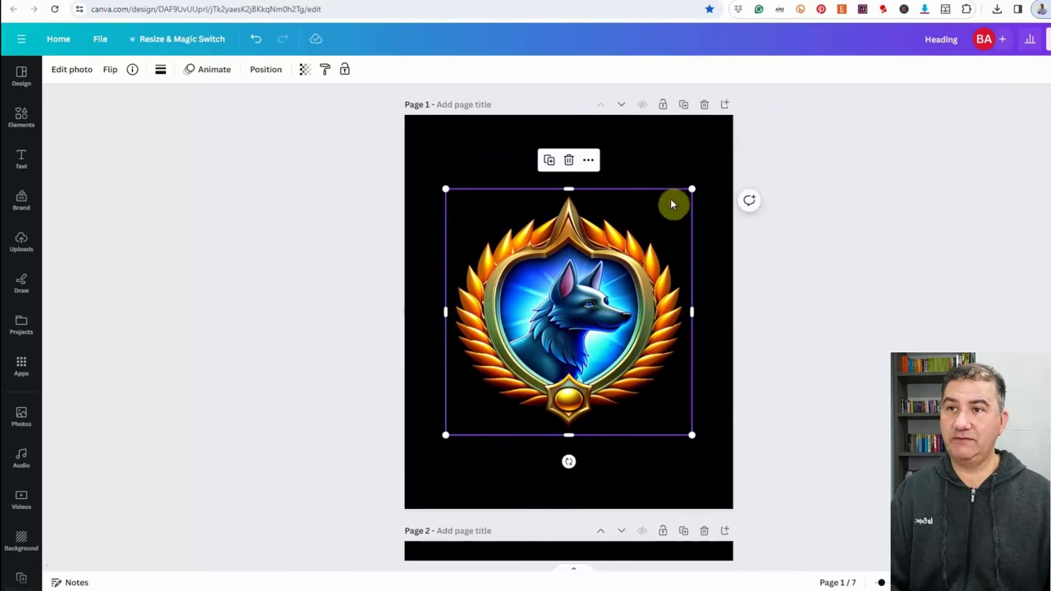
drag(695, 189, 712, 169)
drag(443, 434, 424, 442)
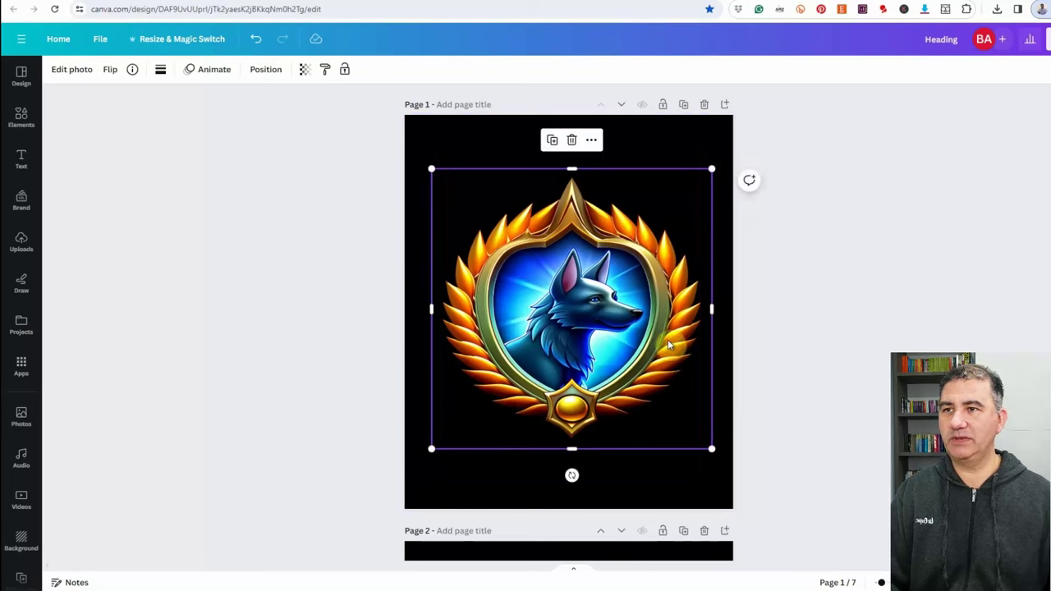
drag(667, 339, 645, 325)
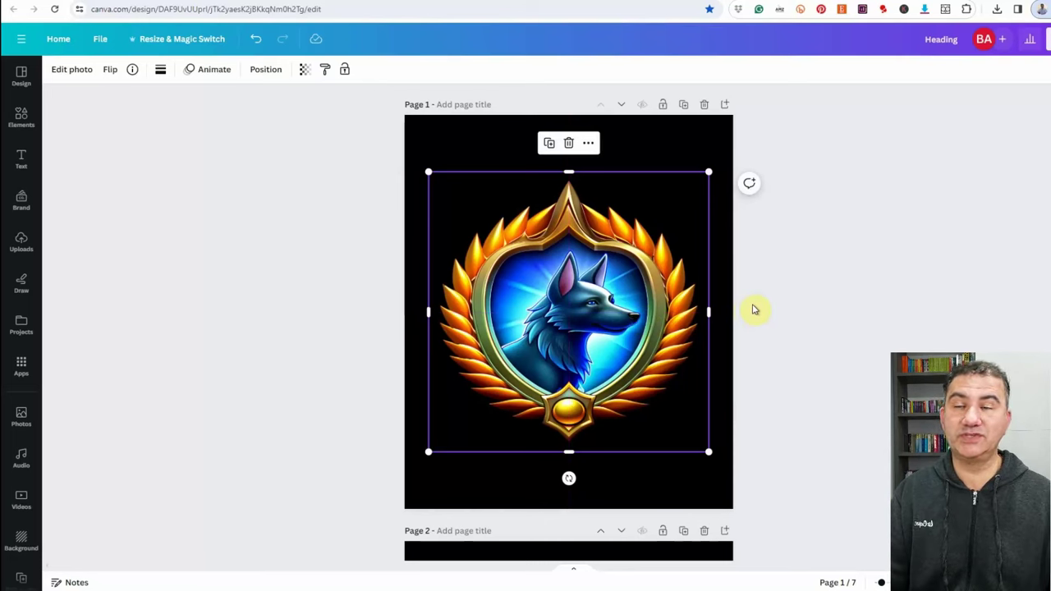
Add a heading with font size 400 to page 1 and place it above the emblem
click(22, 159)
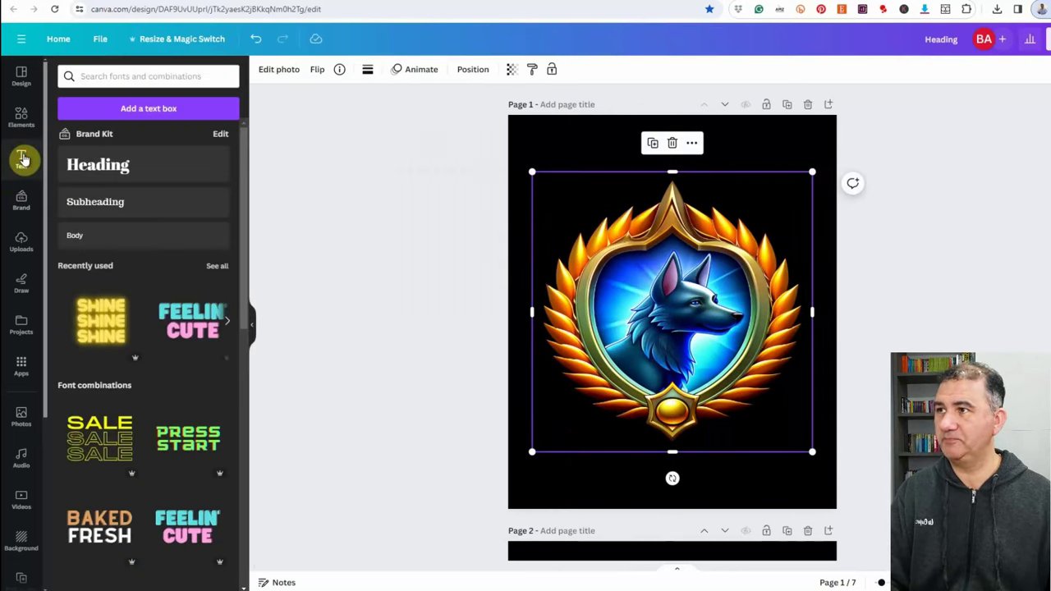
click(113, 165)
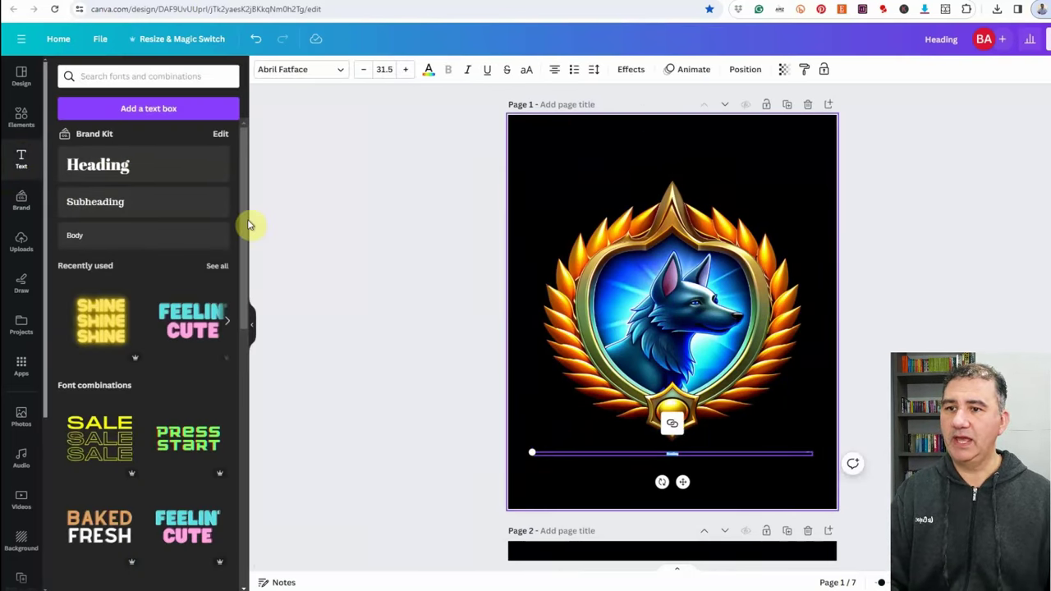
click(385, 69)
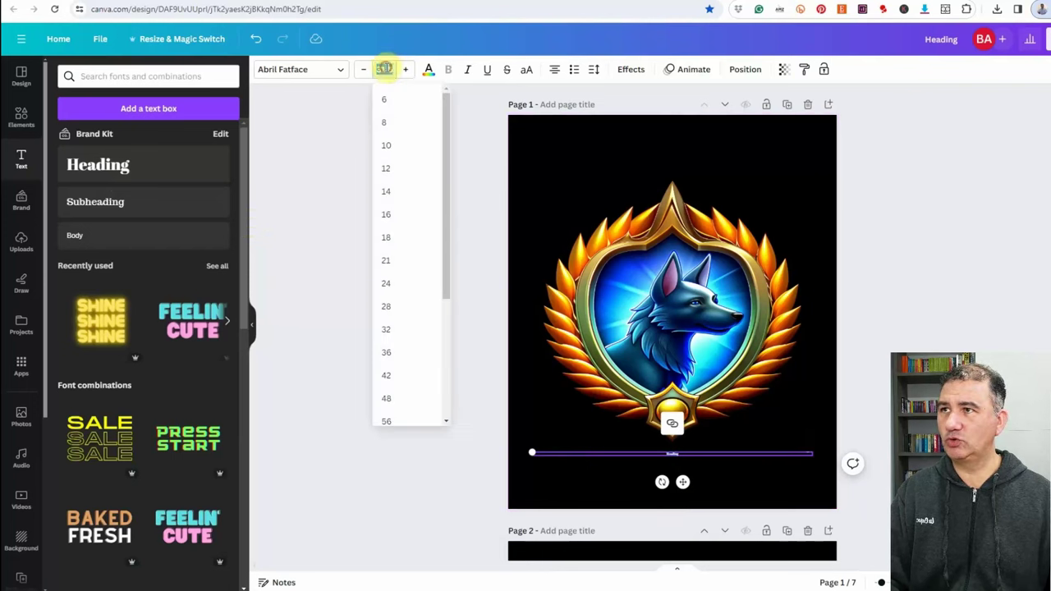
text(400)
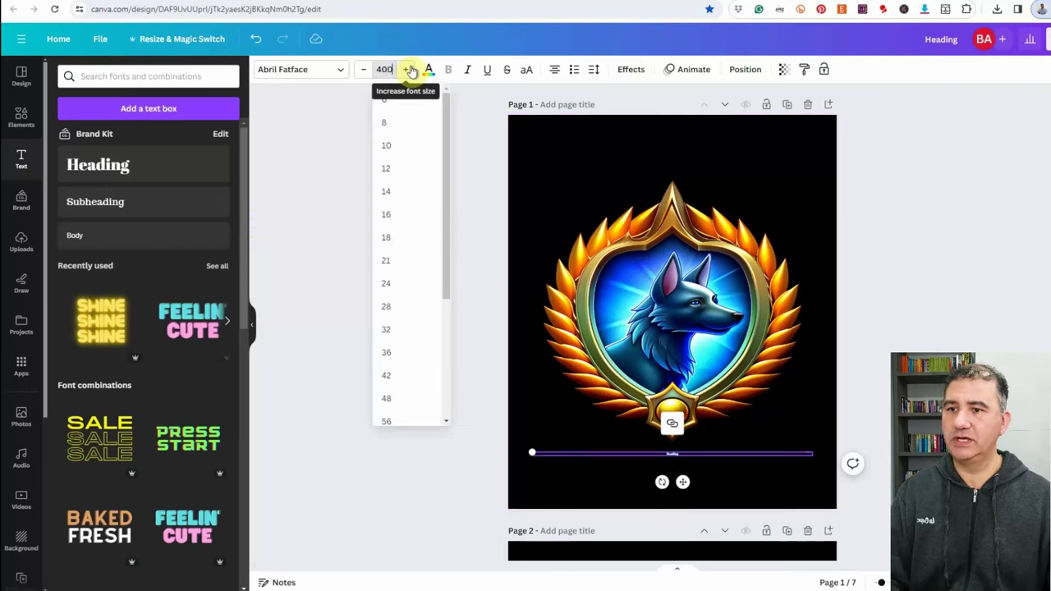
key(Return)
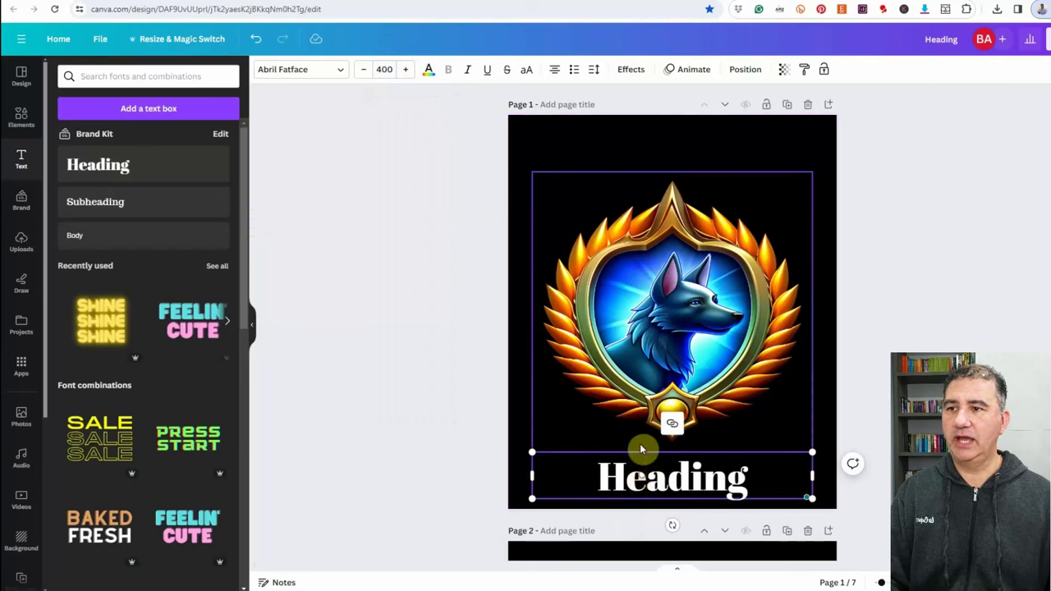
drag(661, 479, 660, 156)
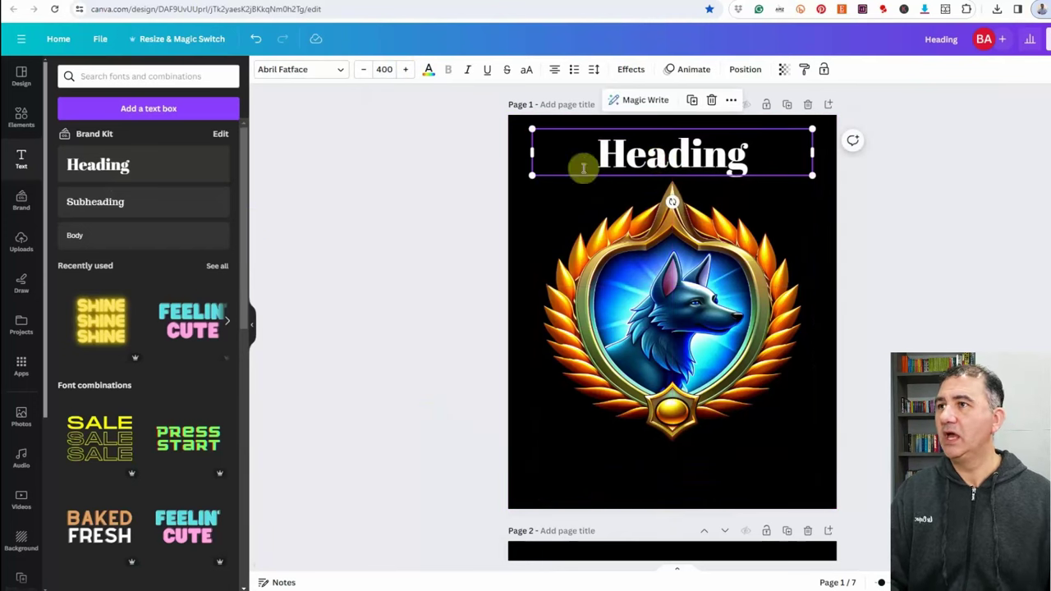
Set the heading's font to Handelson Six and replace its text with "HONORING"
click(335, 73)
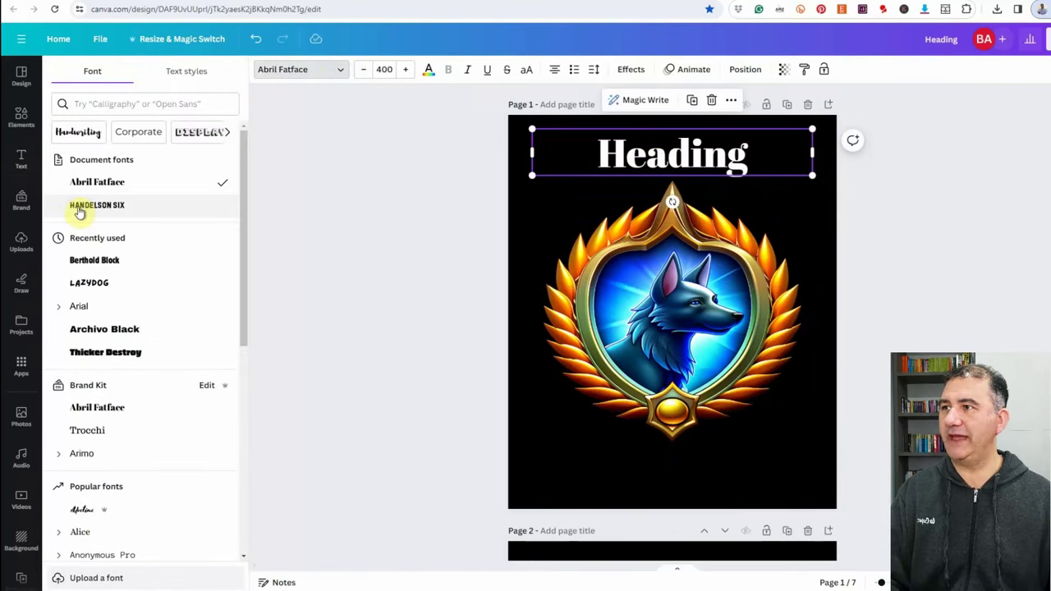
click(114, 211)
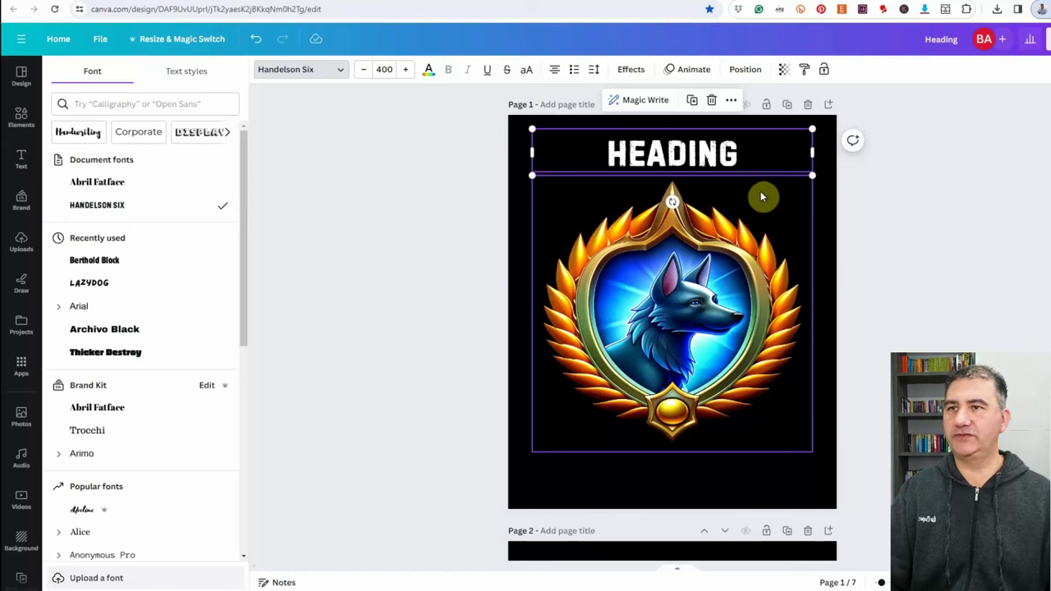
double_click(677, 152)
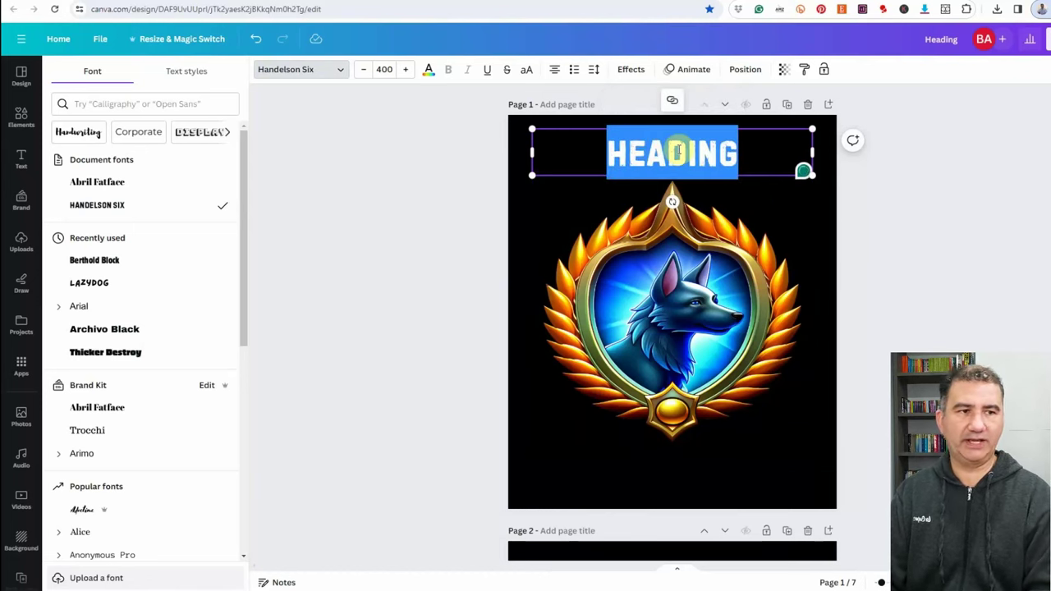
text(HONORING)
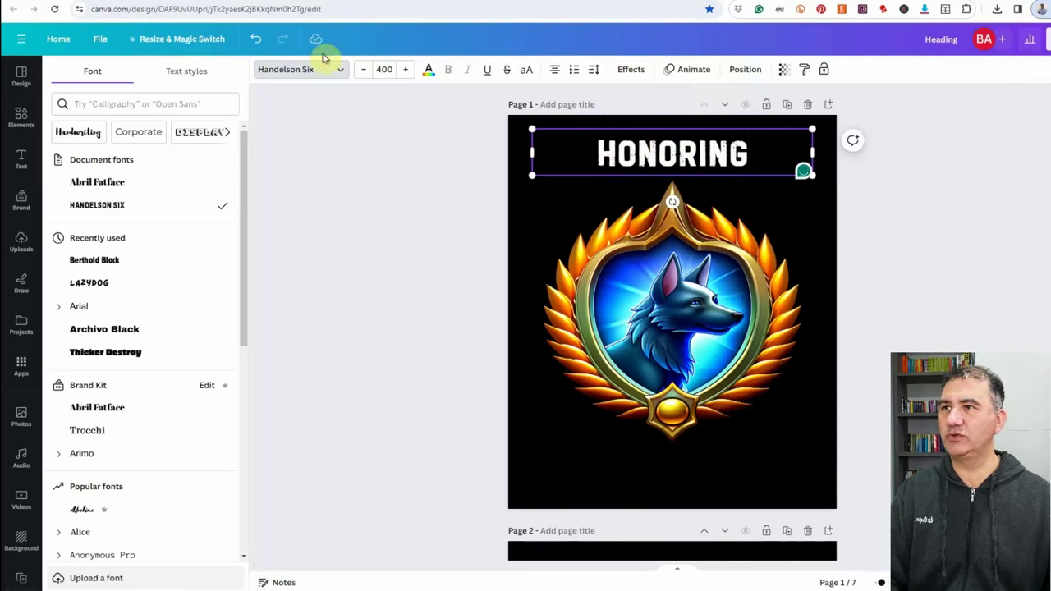
Enlarge the HONORING text to font size 500 and bend it upward with a Curve effect of 83
click(386, 69)
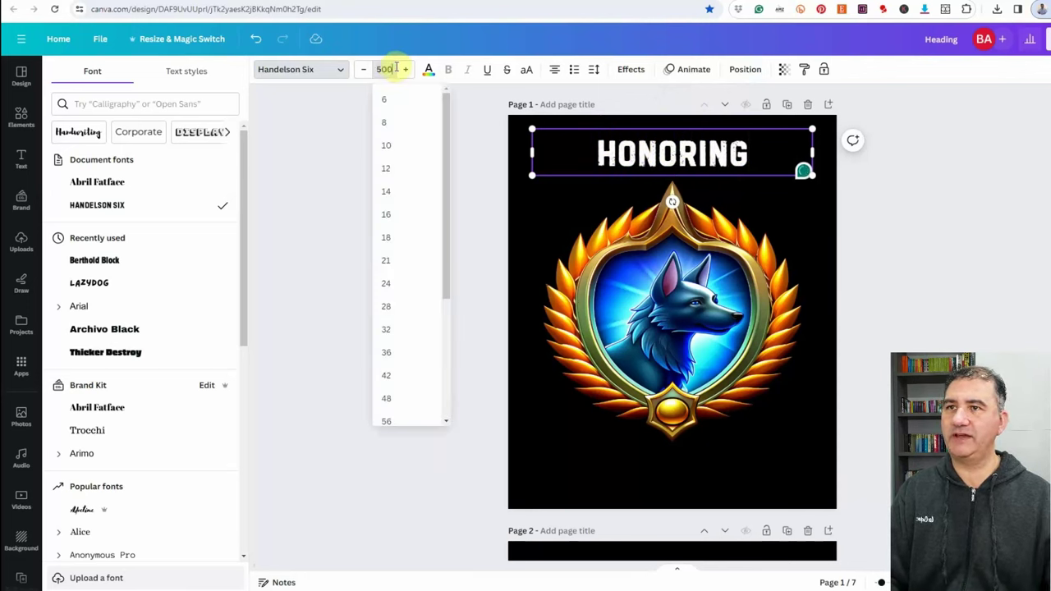
key(Return)
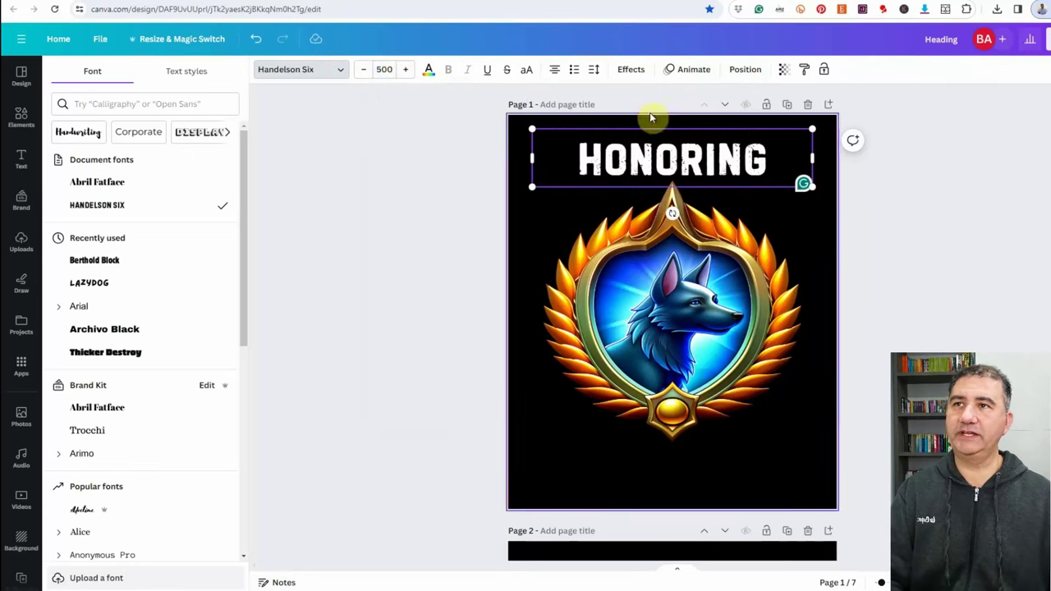
click(632, 73)
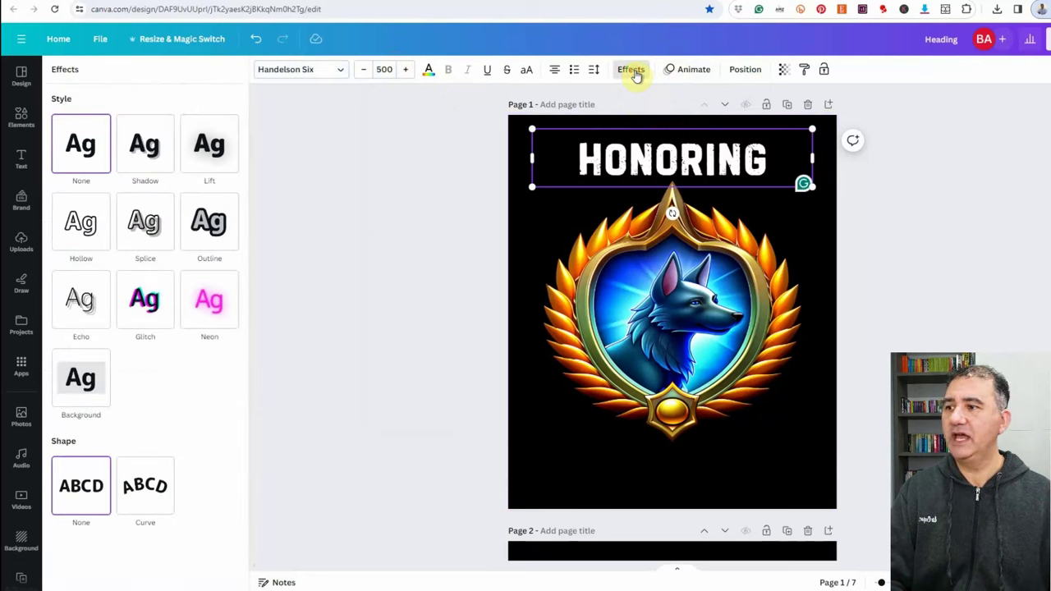
click(143, 494)
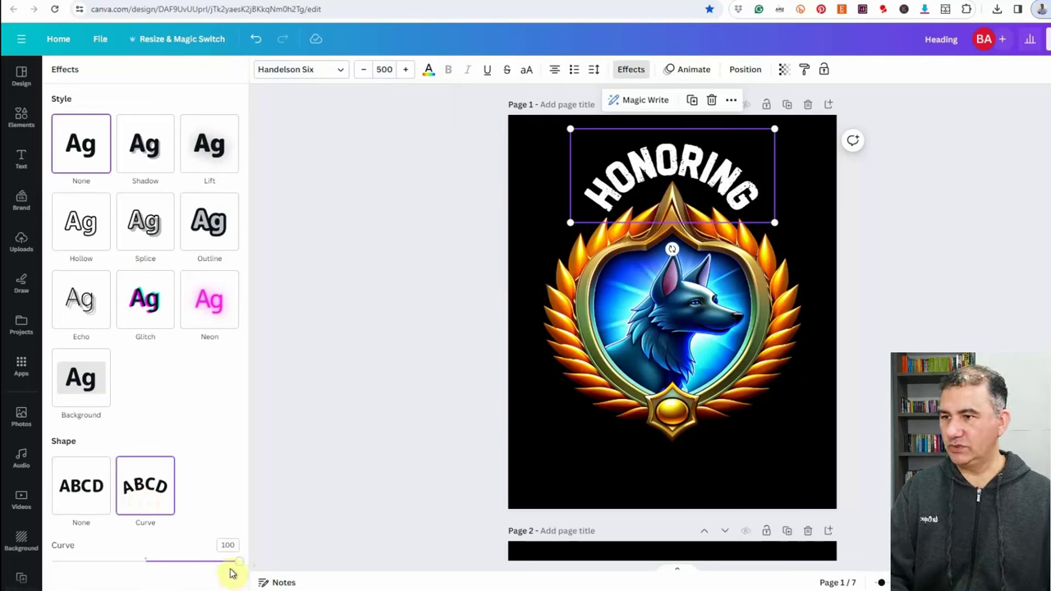
drag(239, 568, 223, 566)
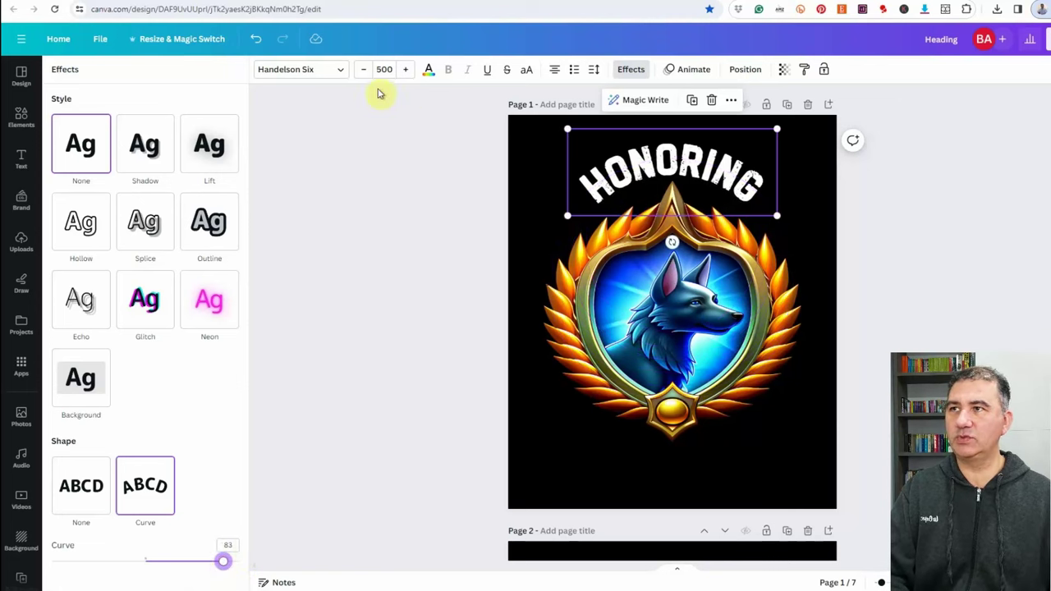
Set the curved HONORING text to font size 600 and move it slightly higher, centered above the emblem
click(386, 70)
text(600)
key(Return)
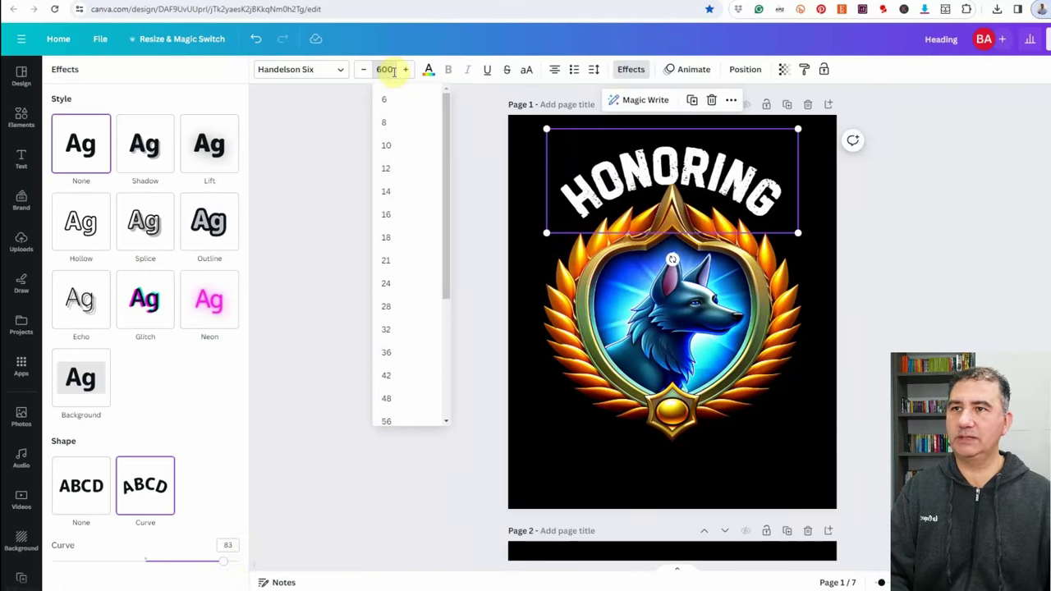
drag(694, 162, 693, 167)
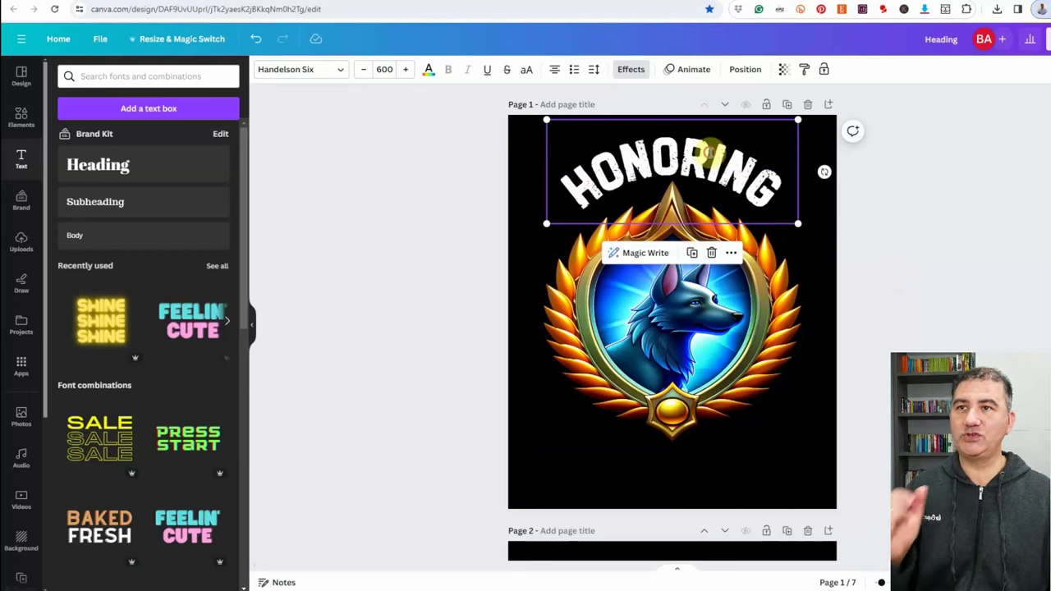
click(711, 154)
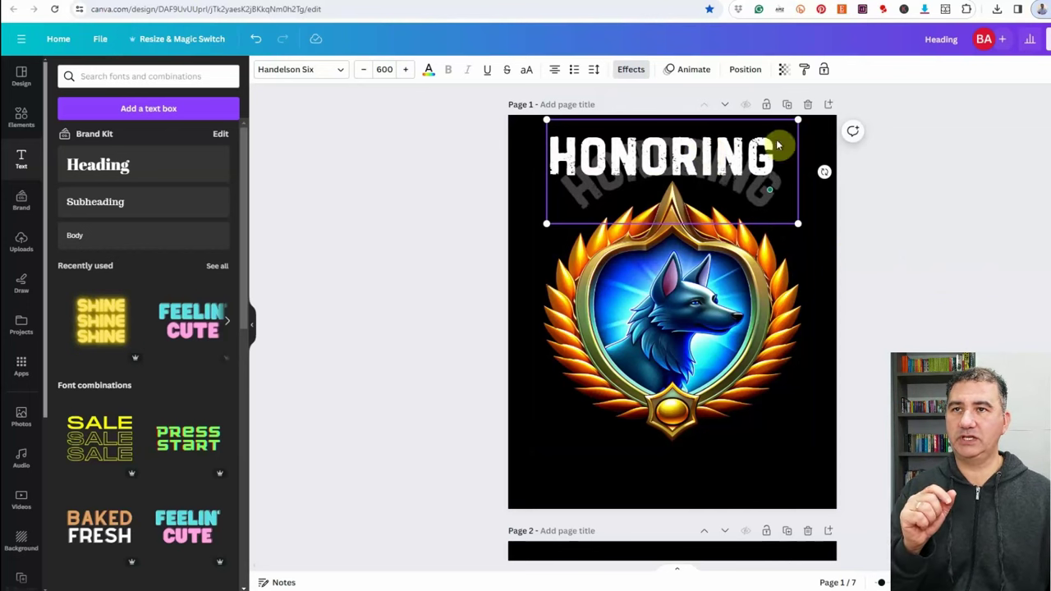
click(919, 188)
Duplicate the HONORING text onto the lower part of the emblem and change the copy to "ALL WHO SERVED"
click(638, 161)
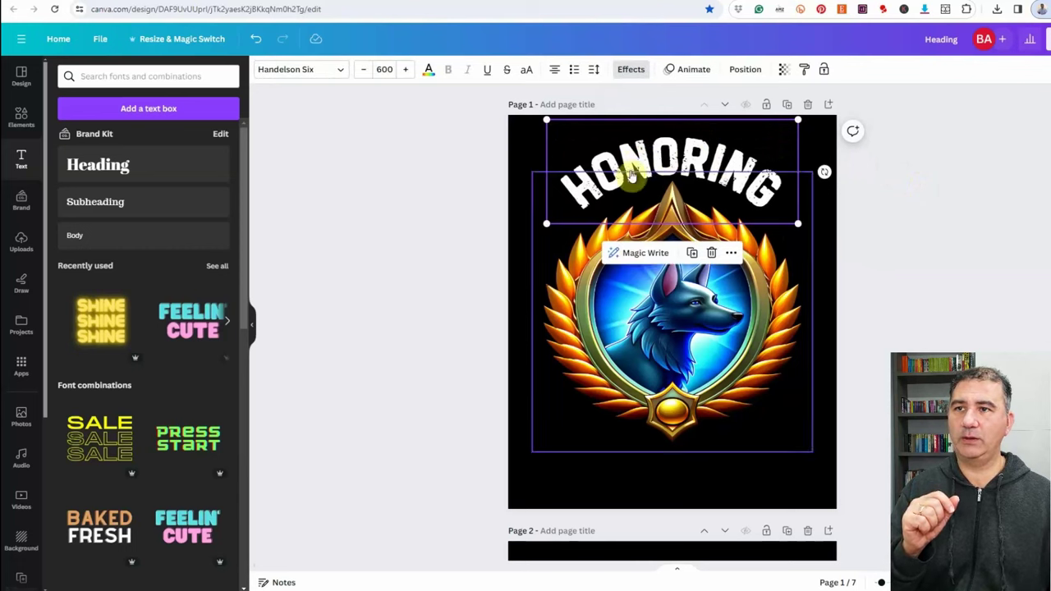
click(692, 254)
drag(681, 149, 685, 435)
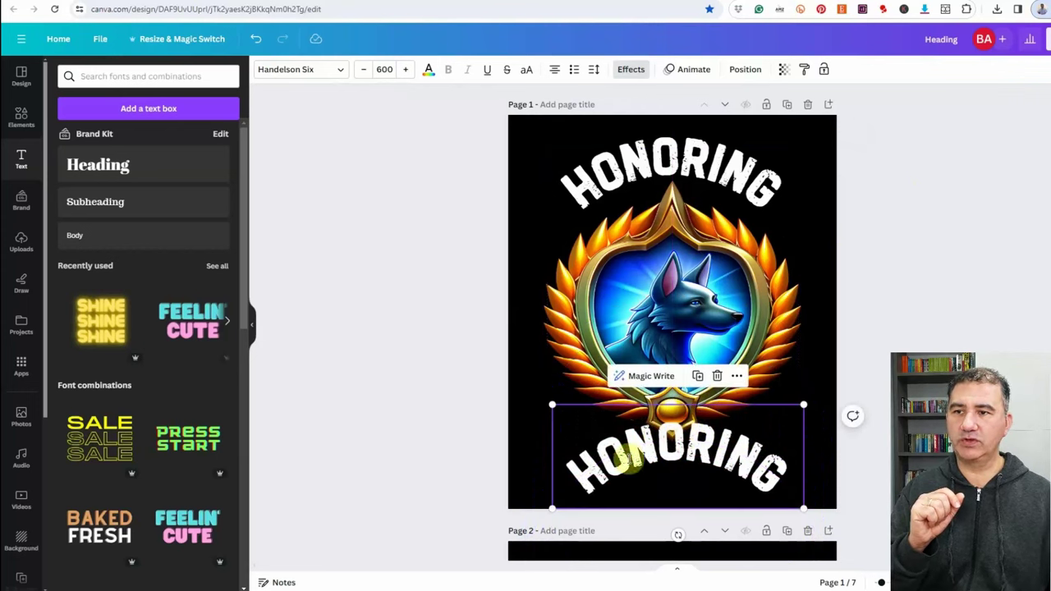
double_click(629, 450)
double_click(629, 449)
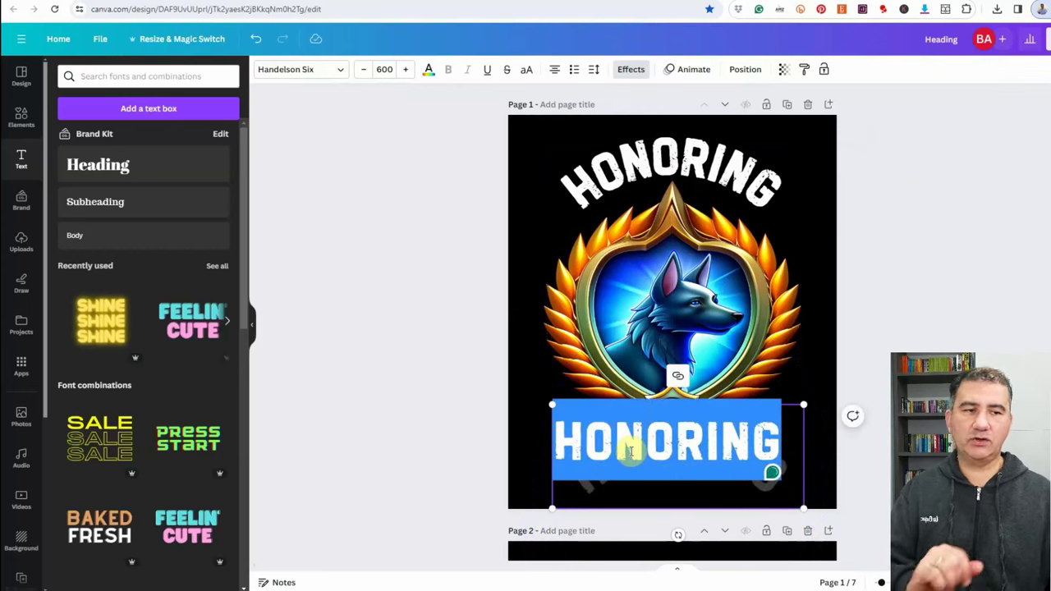
text(AL)
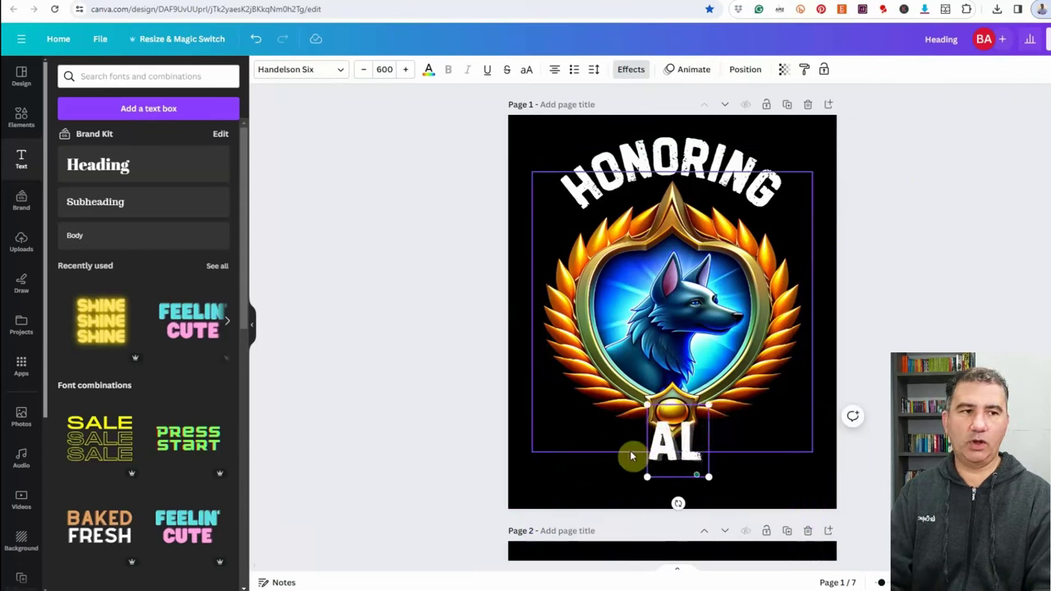
text(L WHO SERVED)
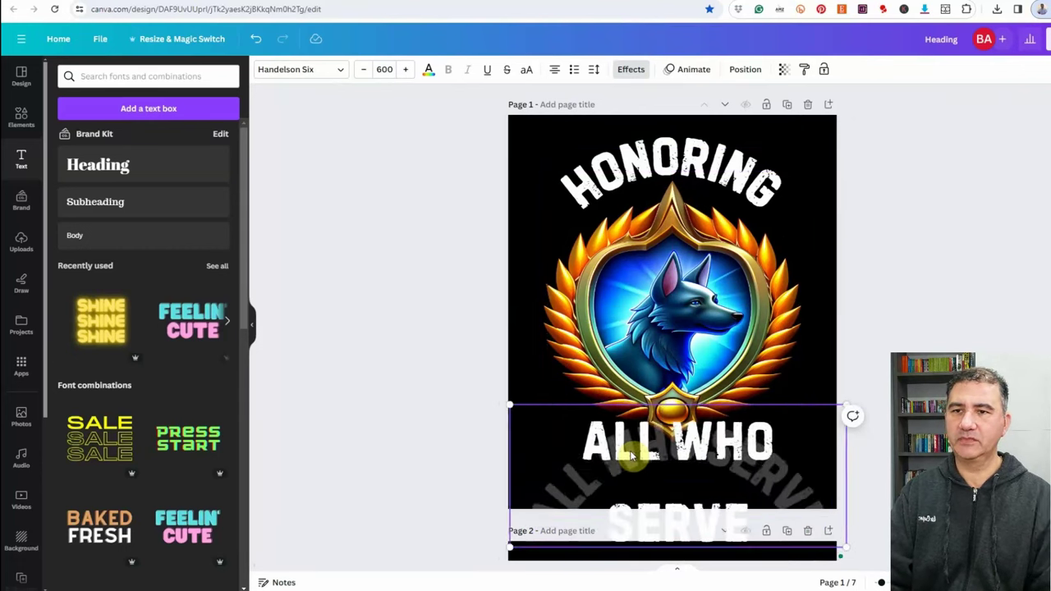
Set the Curve of "ALL WHO SERVED" to -83 and center the text around the emblem's lower edge
click(629, 69)
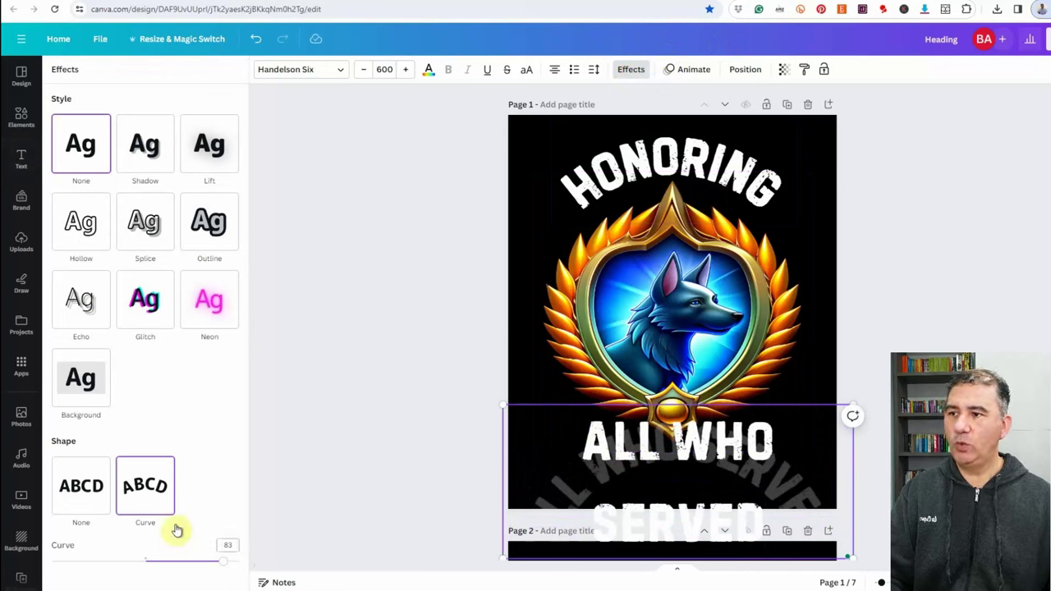
click(231, 547)
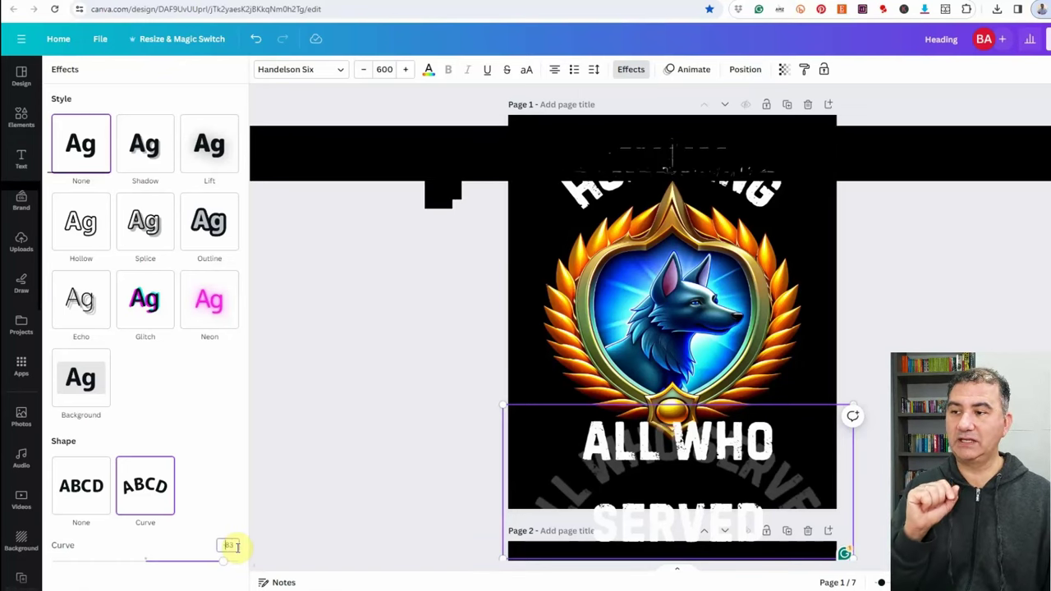
key(Return)
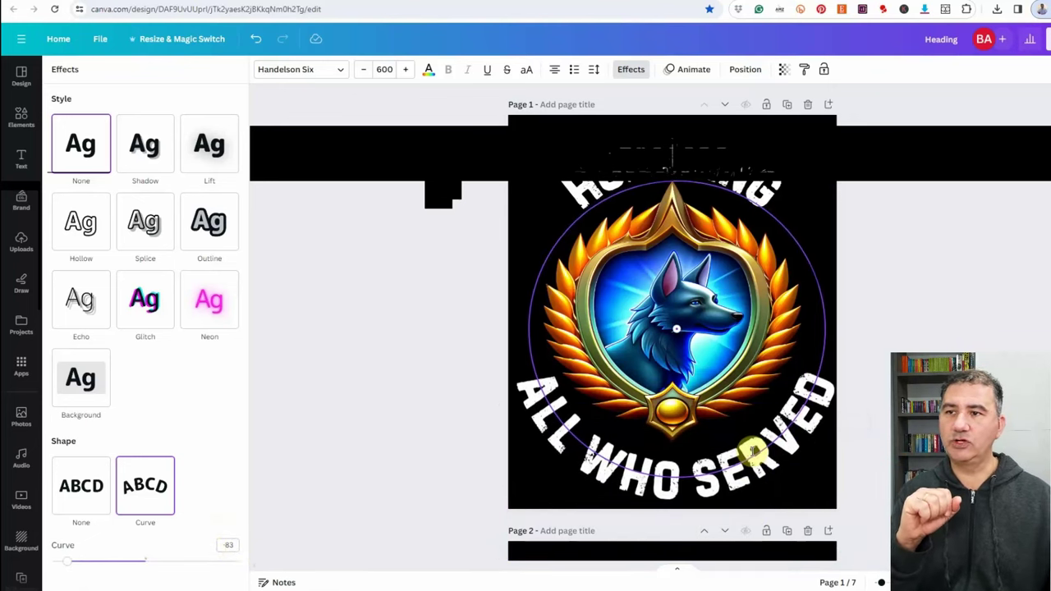
drag(751, 450, 749, 448)
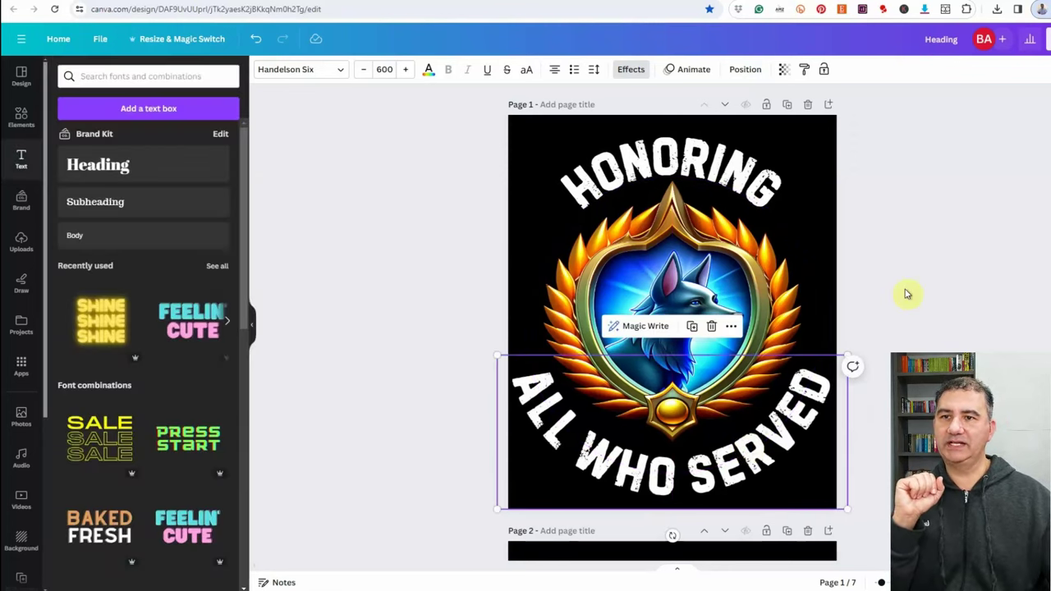
click(907, 293)
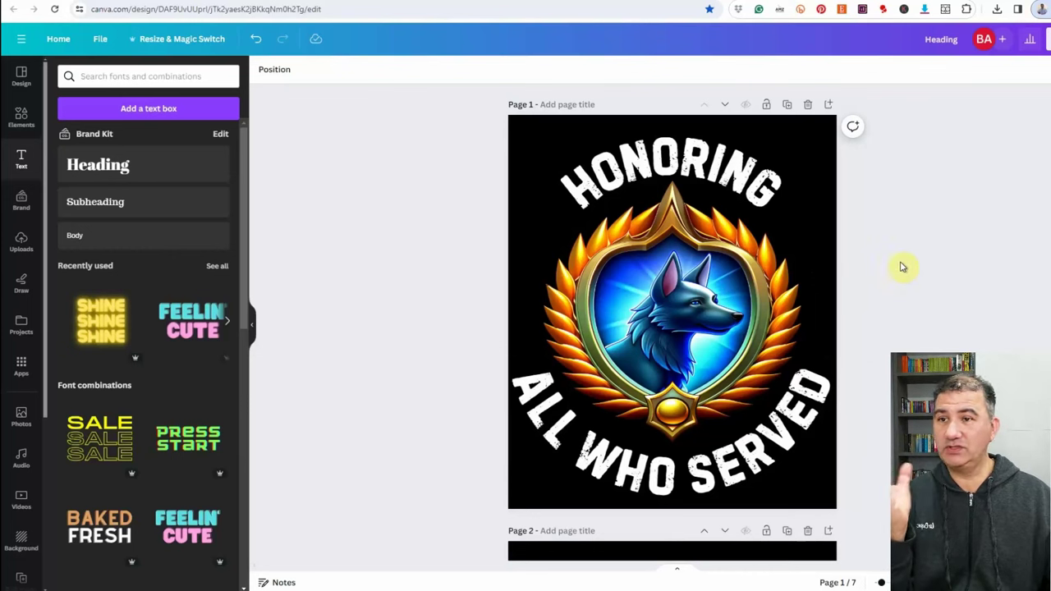
Recolor the HONORING text with colors sampled from the emblem, trying light blue #24D3FD before applying pale cream #FEFEE3 from the wreath
click(708, 153)
click(719, 156)
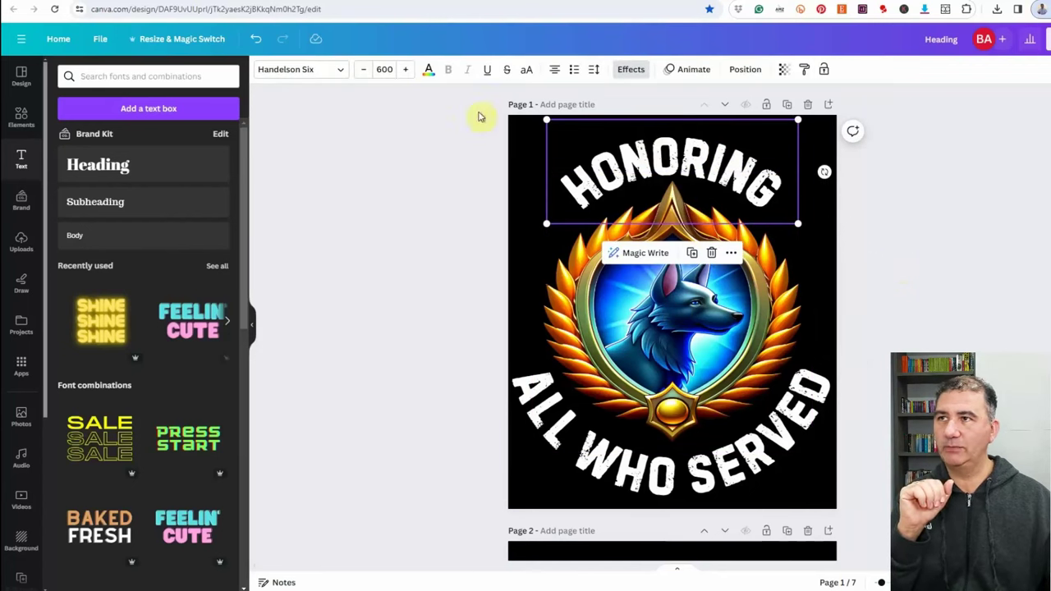
click(429, 72)
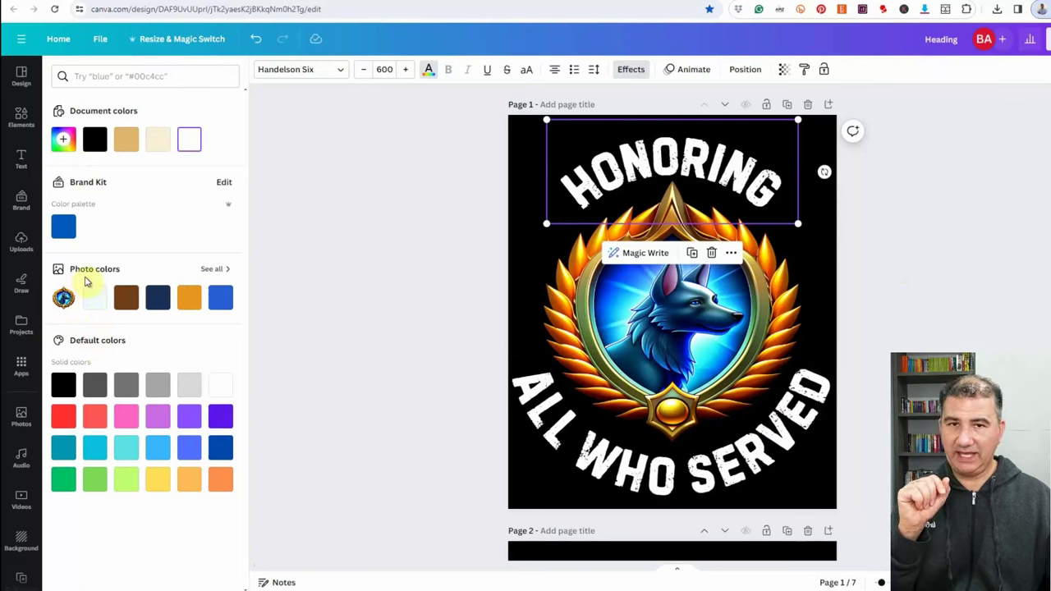
click(188, 308)
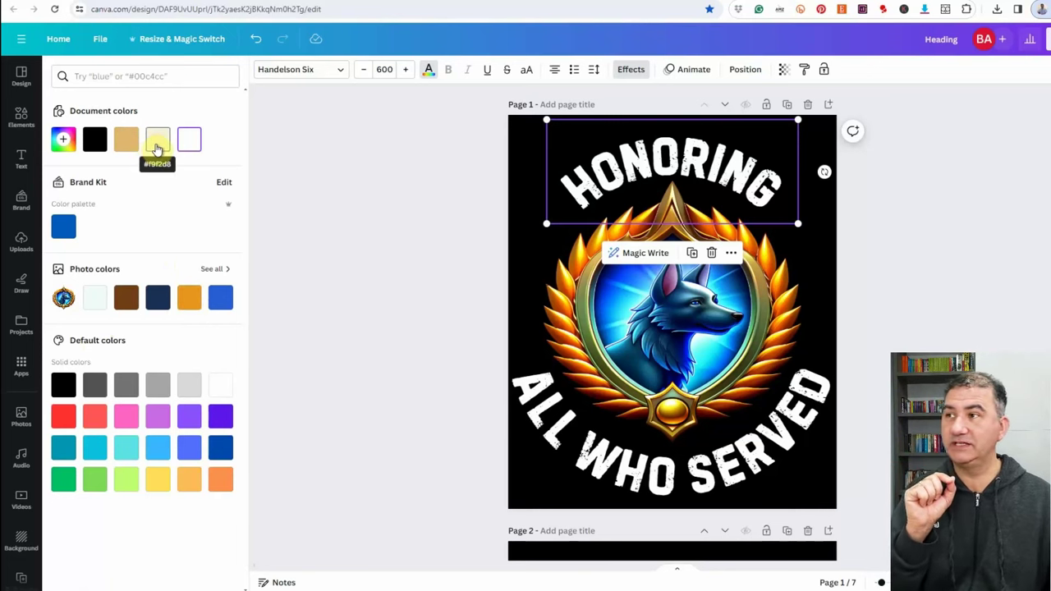
click(64, 141)
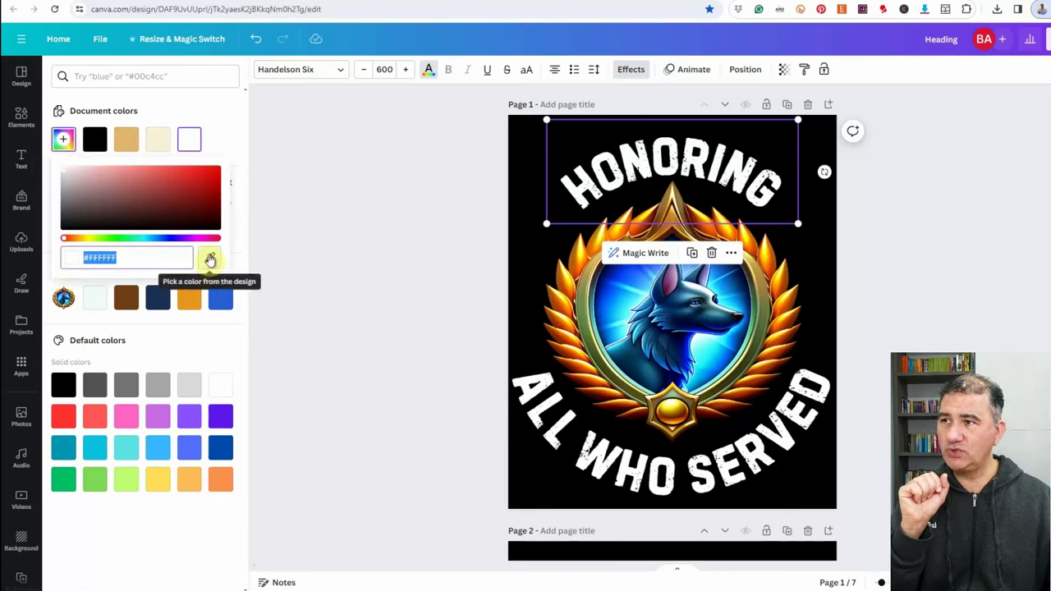
click(211, 259)
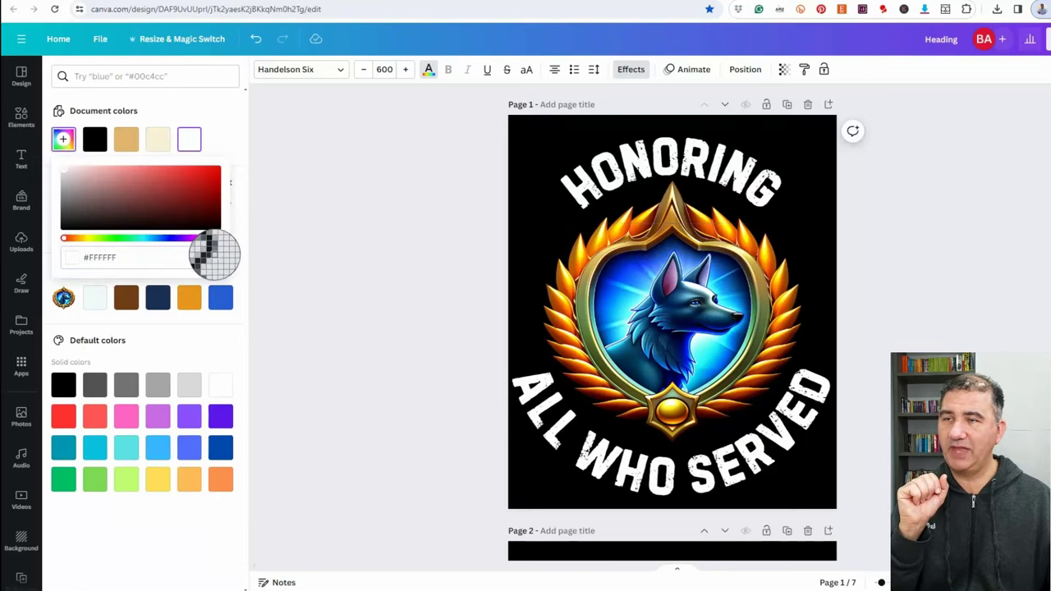
click(599, 240)
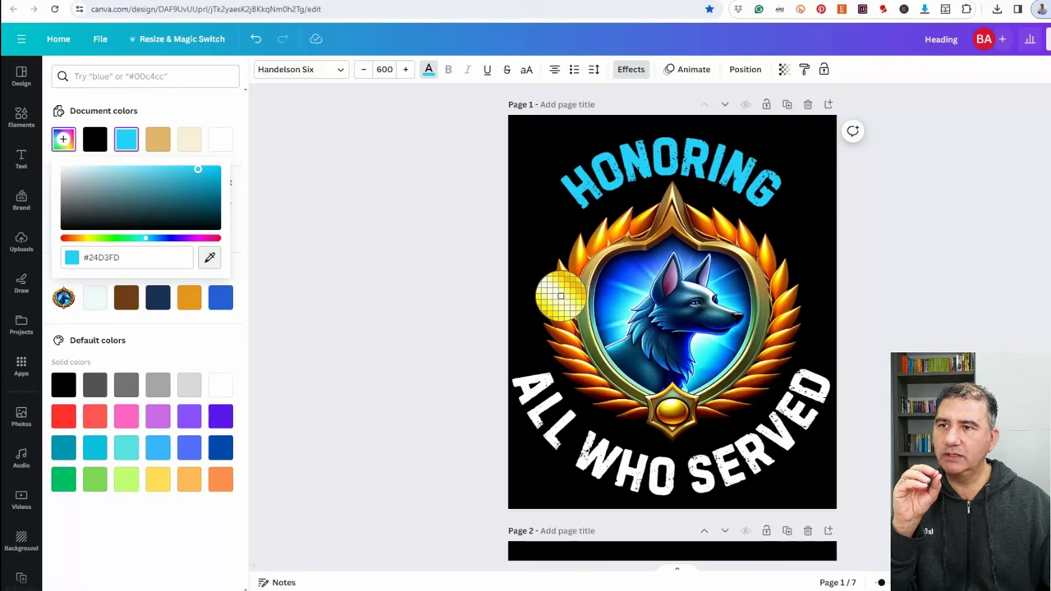
click(560, 295)
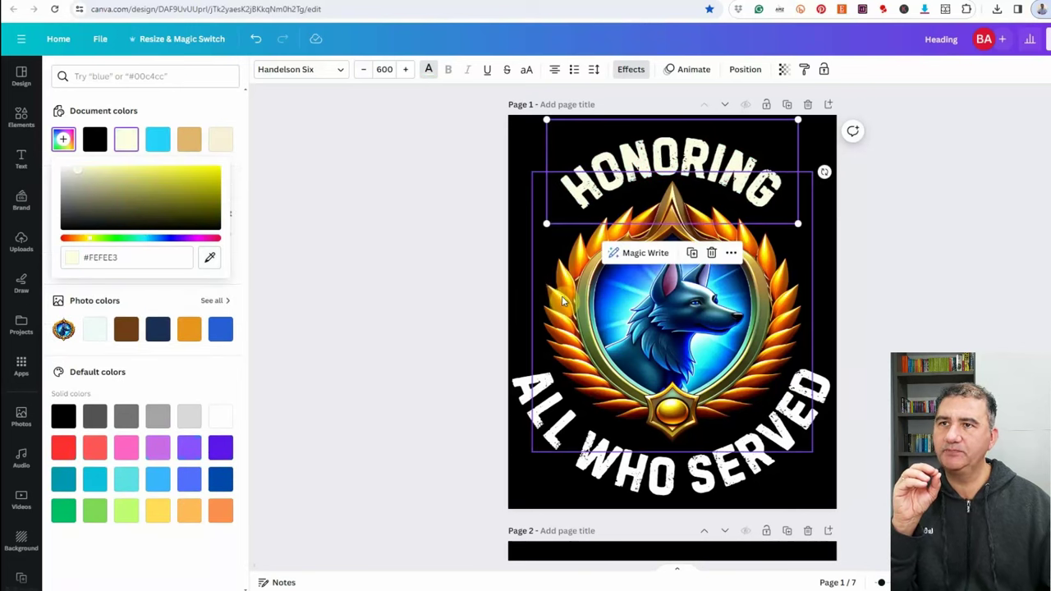
Recolor the "ALL WHO SERVED" text with the same pale cream #FEFEE3 as HONORING
click(919, 258)
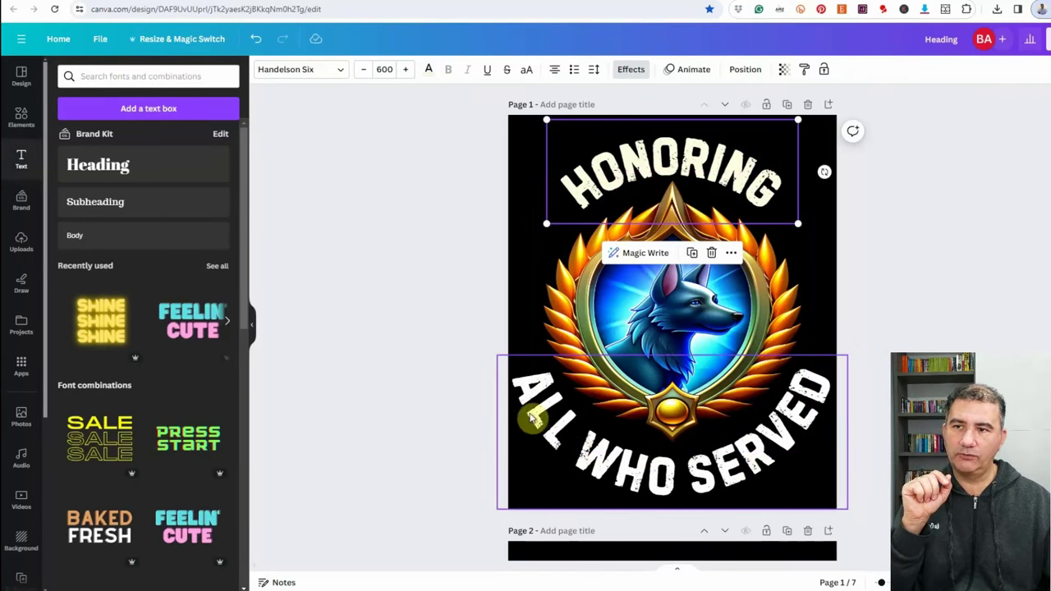
click(708, 470)
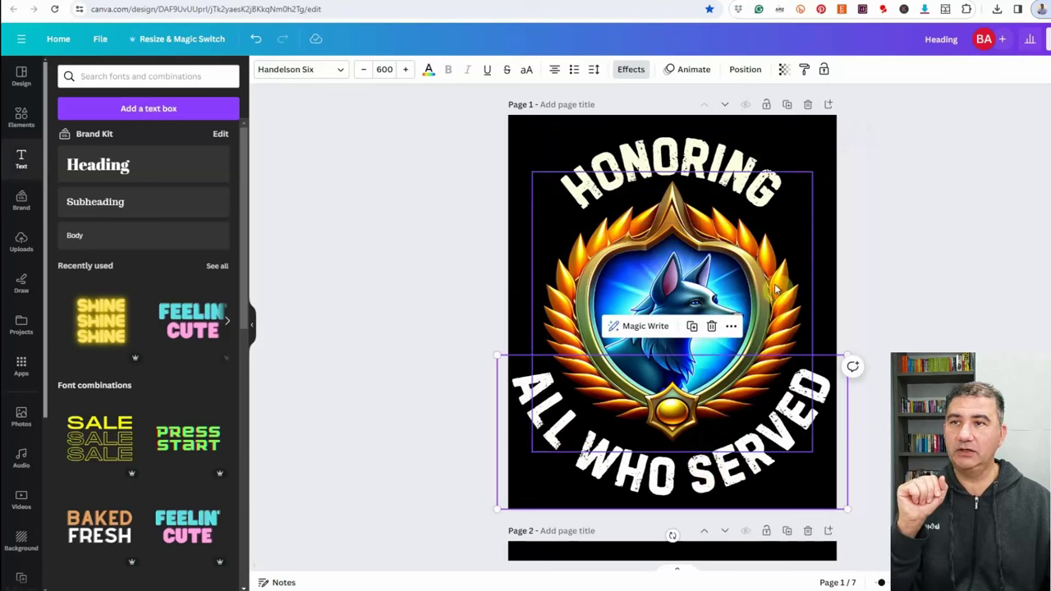
click(622, 480)
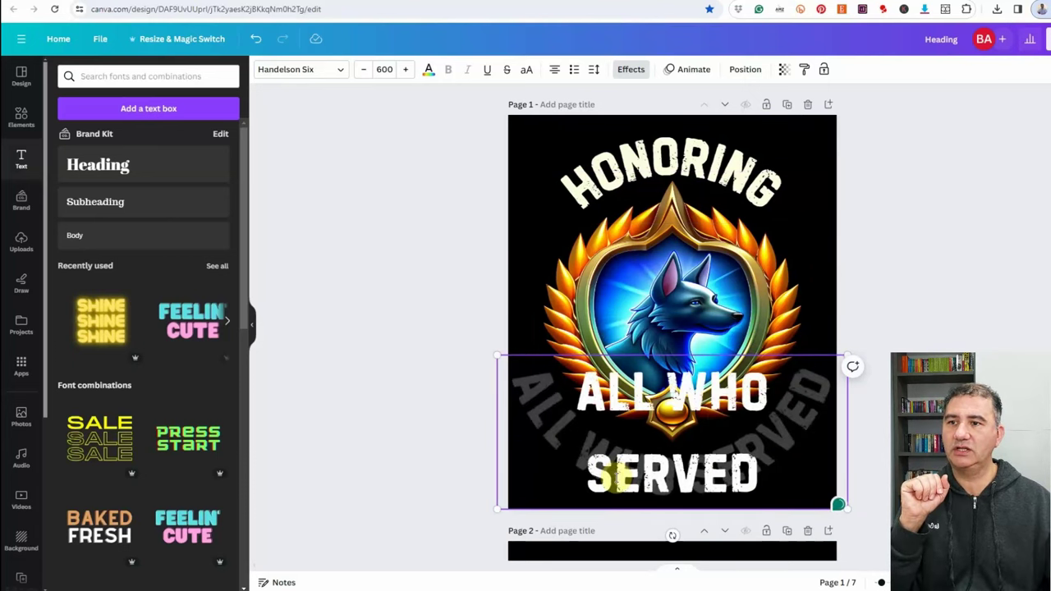
click(428, 73)
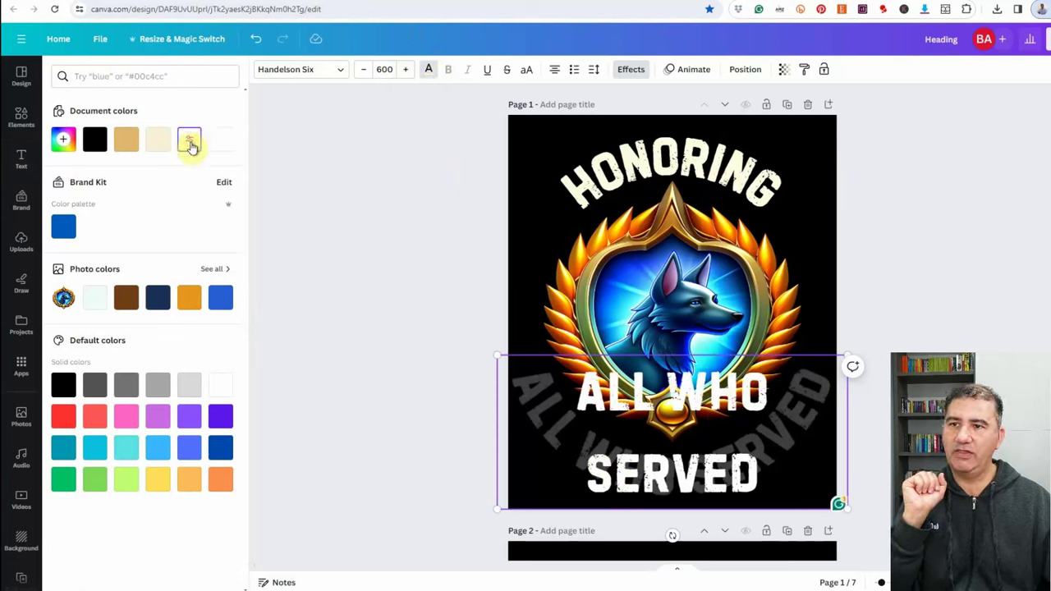
click(190, 143)
key(Escape)
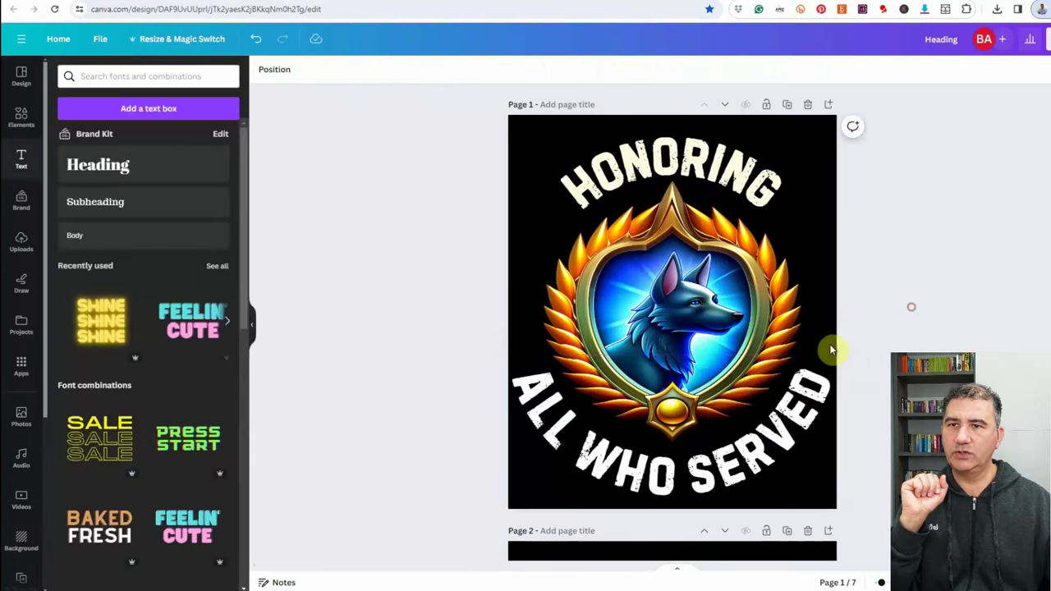
Set the "ALL WHO SERVED" text to font size 500 and its Curve to -79
click(731, 446)
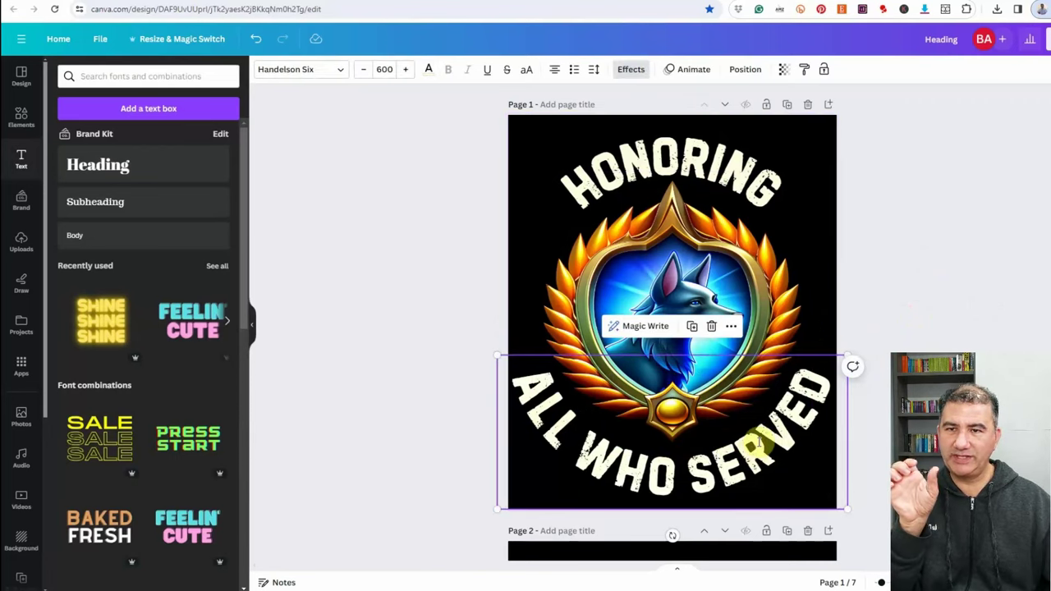
click(390, 71)
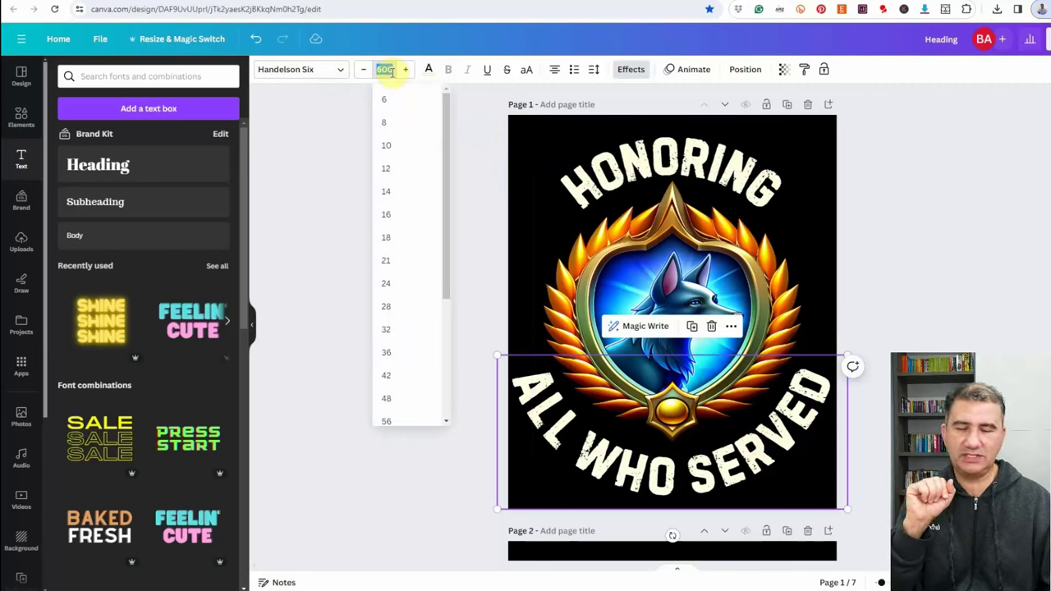
key(Return)
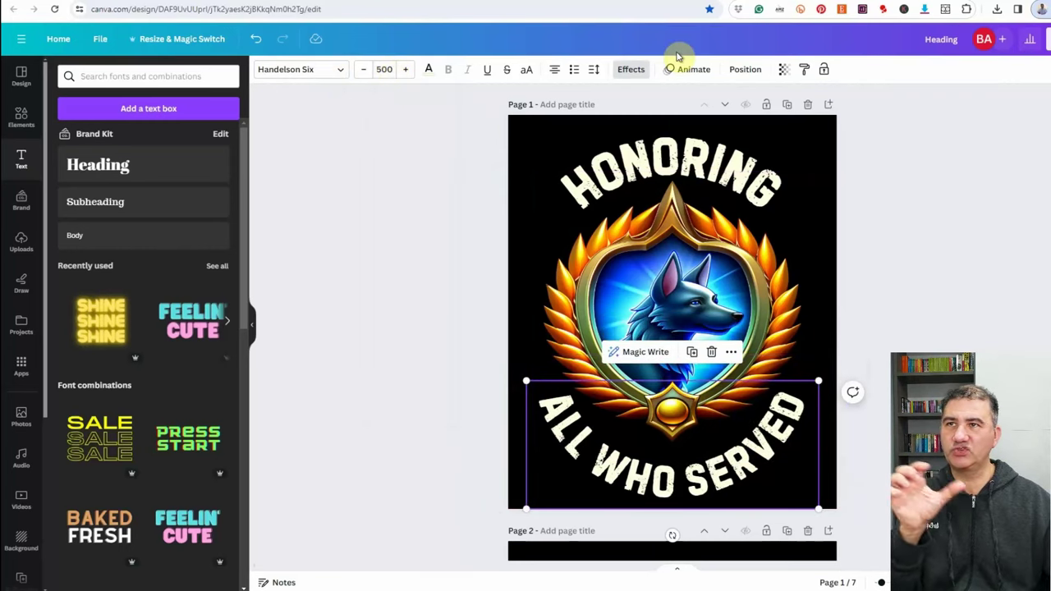
click(631, 70)
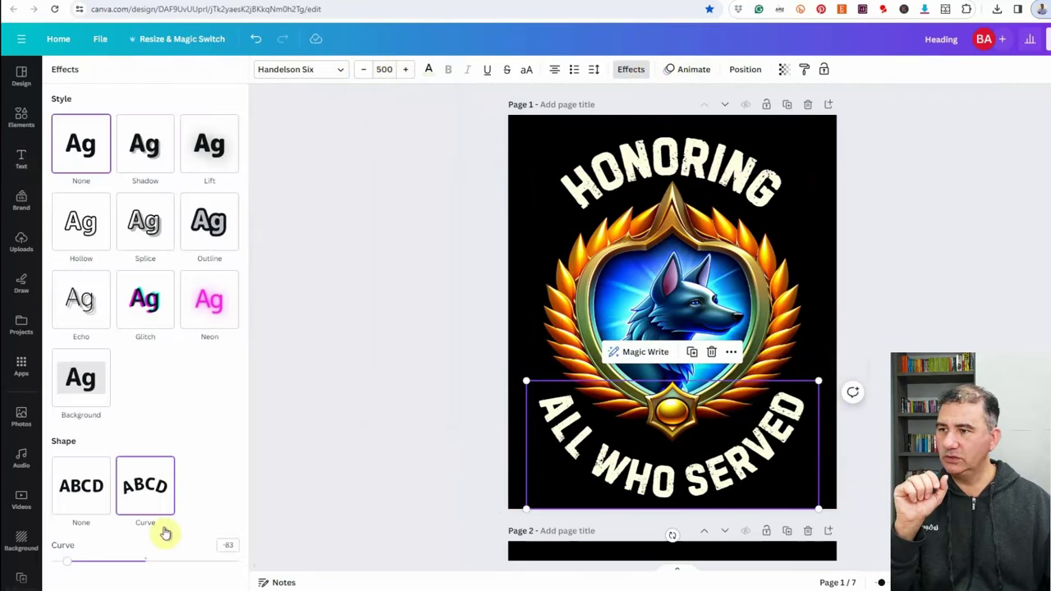
drag(68, 566, 72, 566)
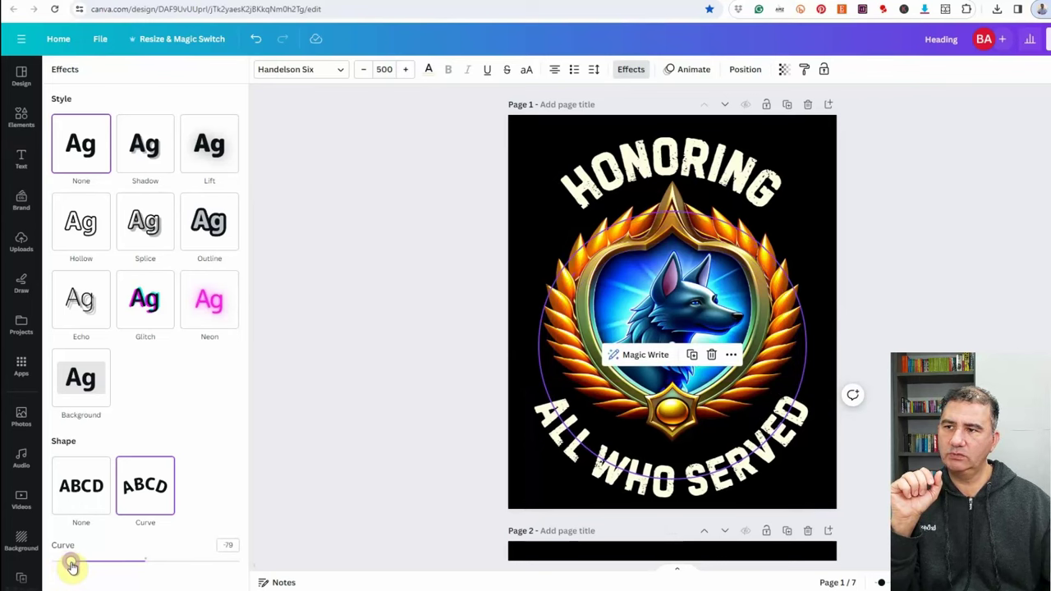
click(939, 321)
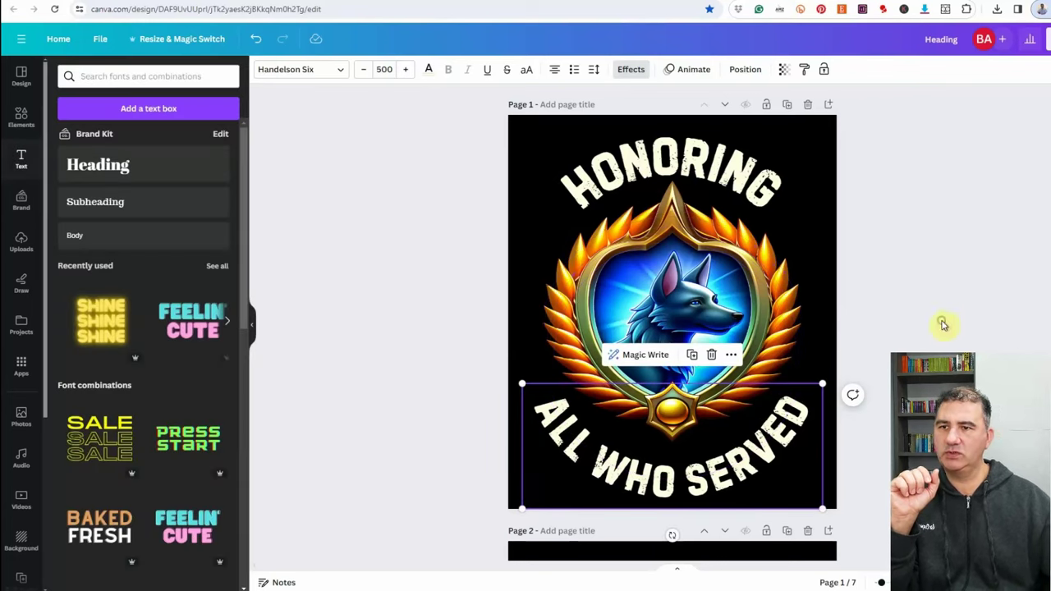
Move the "ALL WHO SERVED" text slightly higher, closer to the emblem's lower edge
click(699, 483)
click(825, 282)
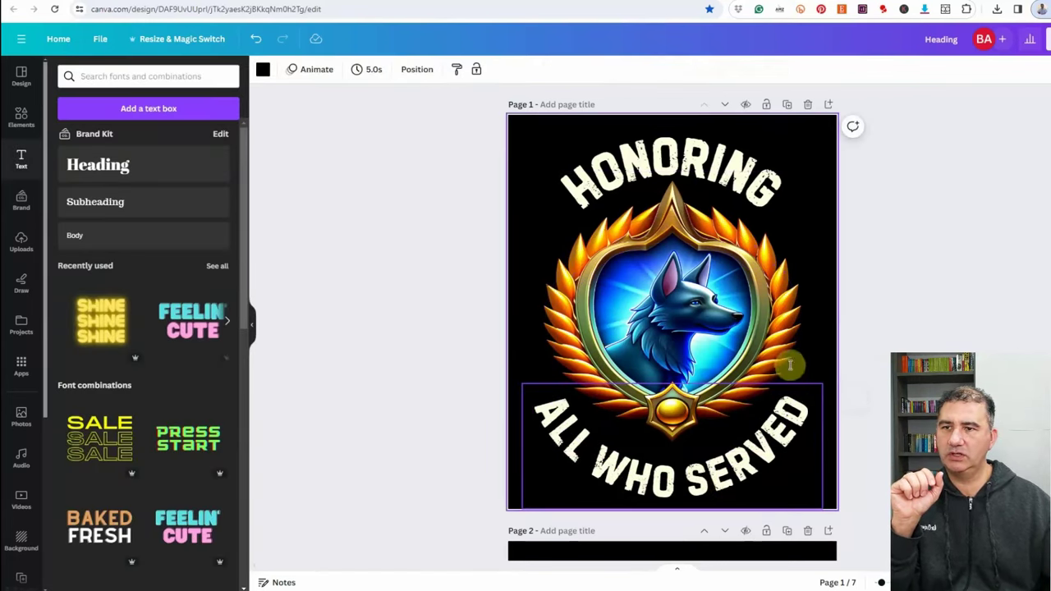
click(675, 488)
drag(675, 488, 678, 486)
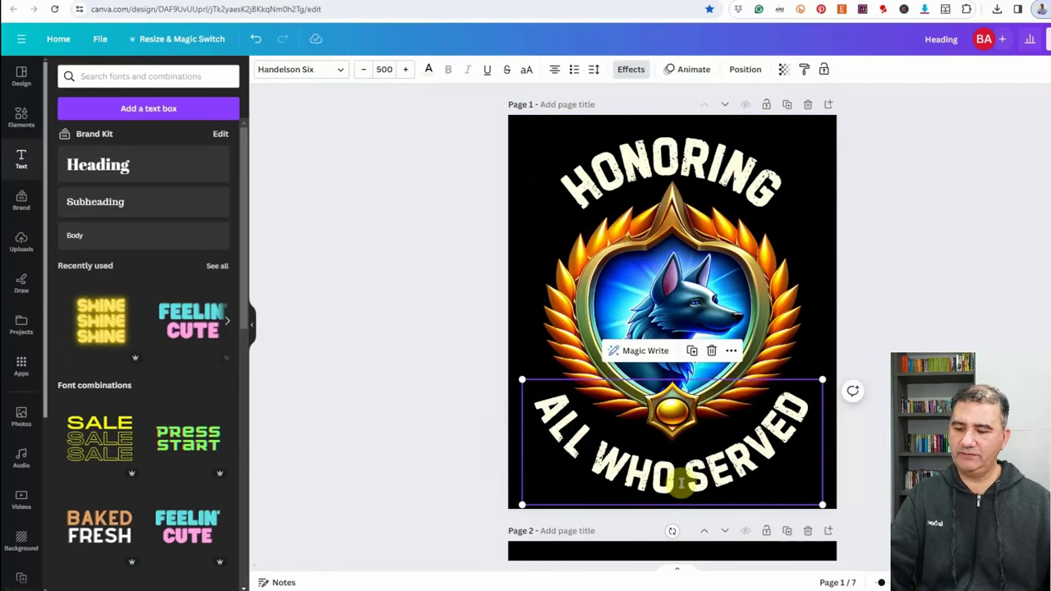
Group both curved texts with the emblem and center the group on page 1
key(ctrl+a)
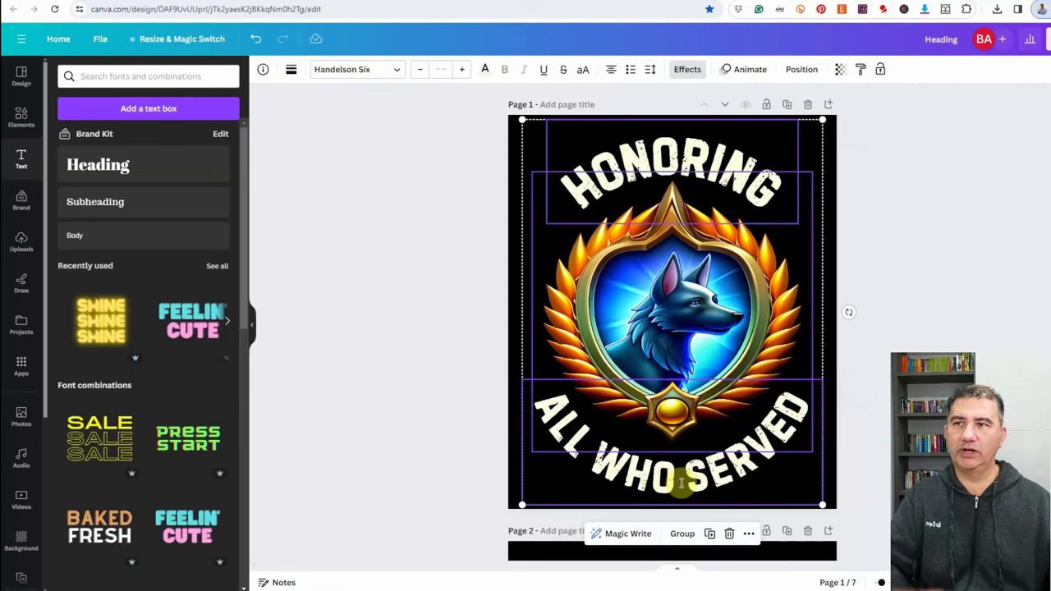
click(682, 534)
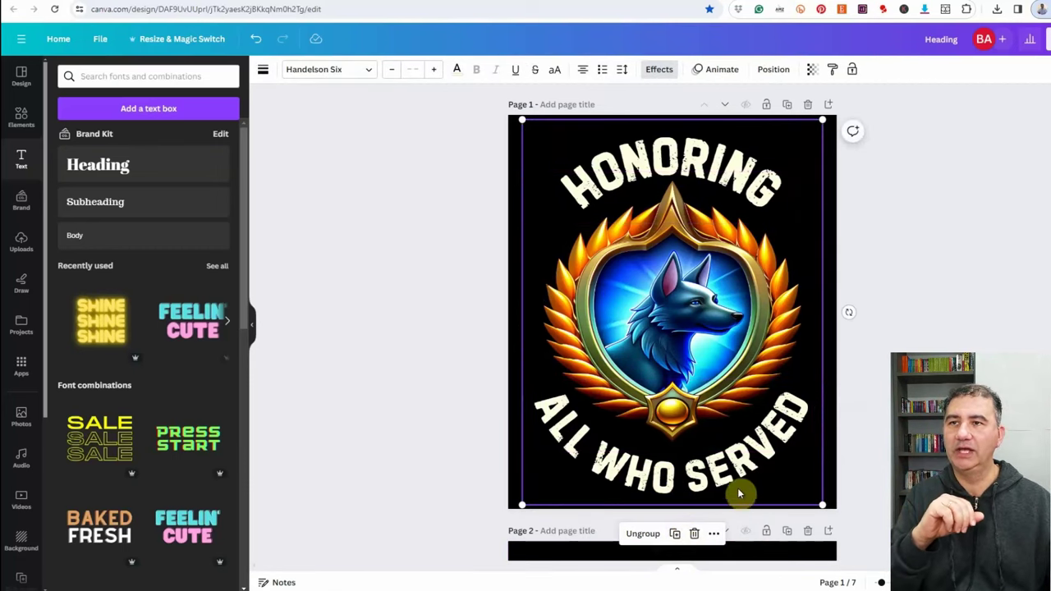
drag(737, 488, 727, 428)
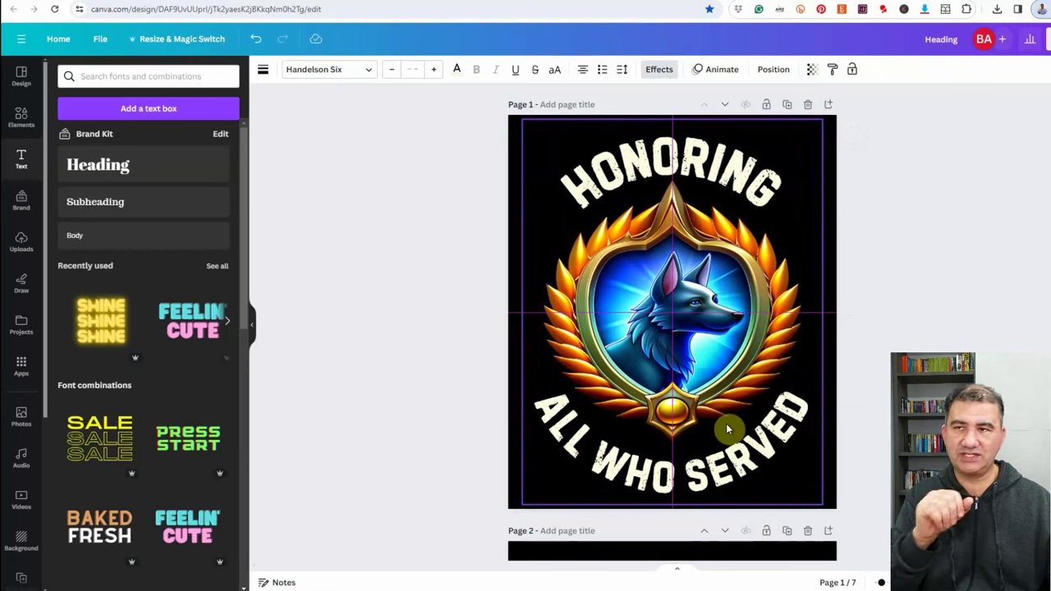
drag(726, 423, 726, 423)
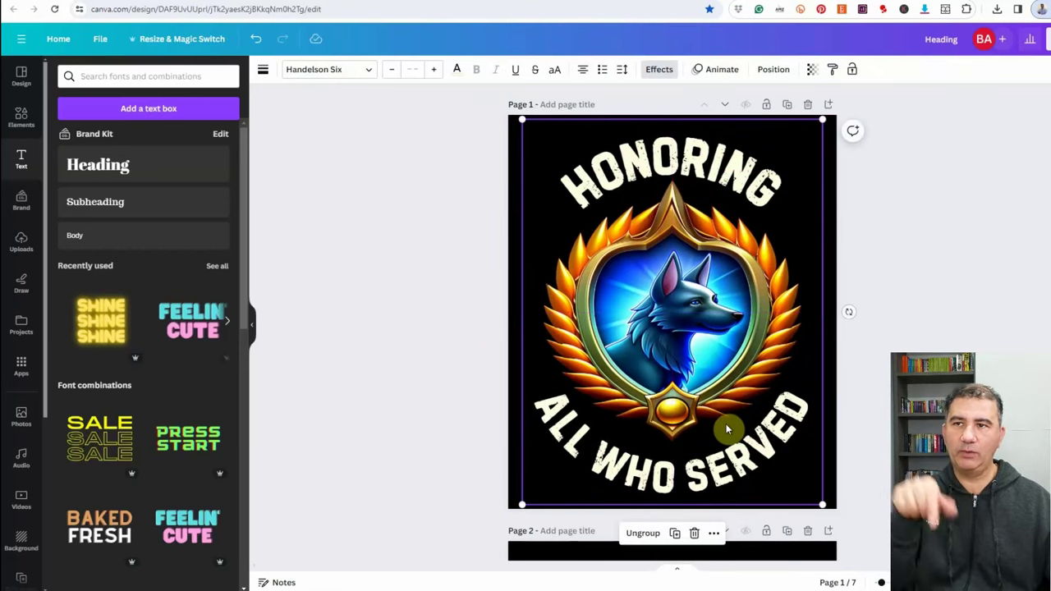
click(726, 399)
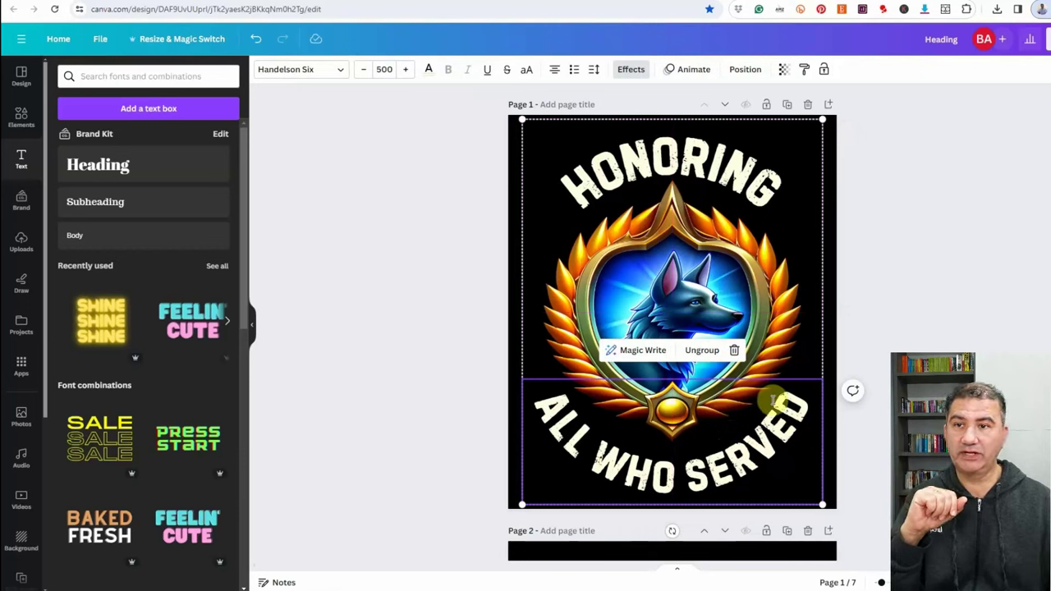
click(854, 399)
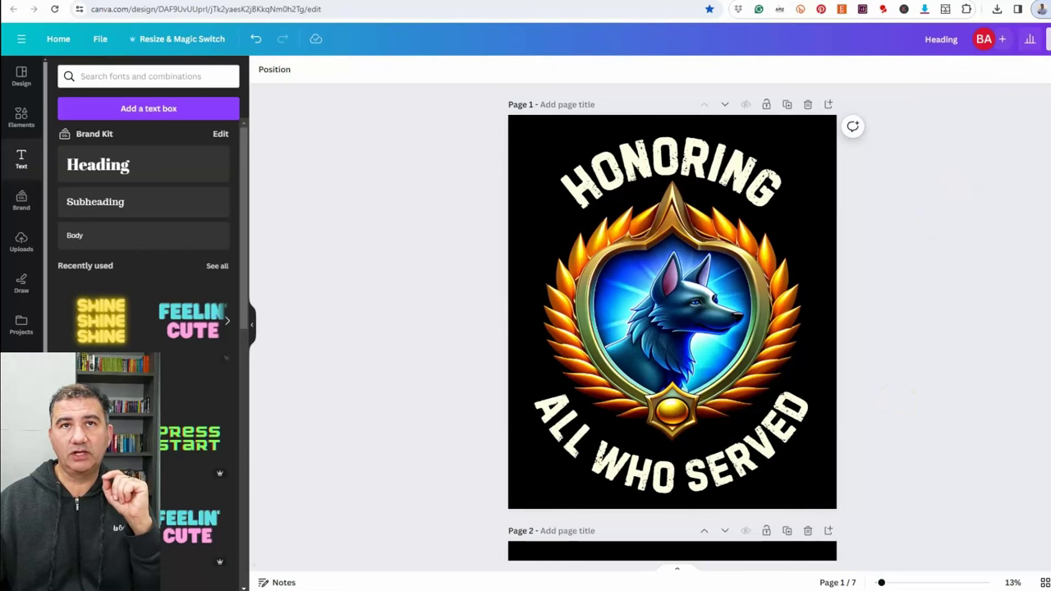
Set up a PNG download of page 1 only with a transparent background, and close the download options
click(1047, 38)
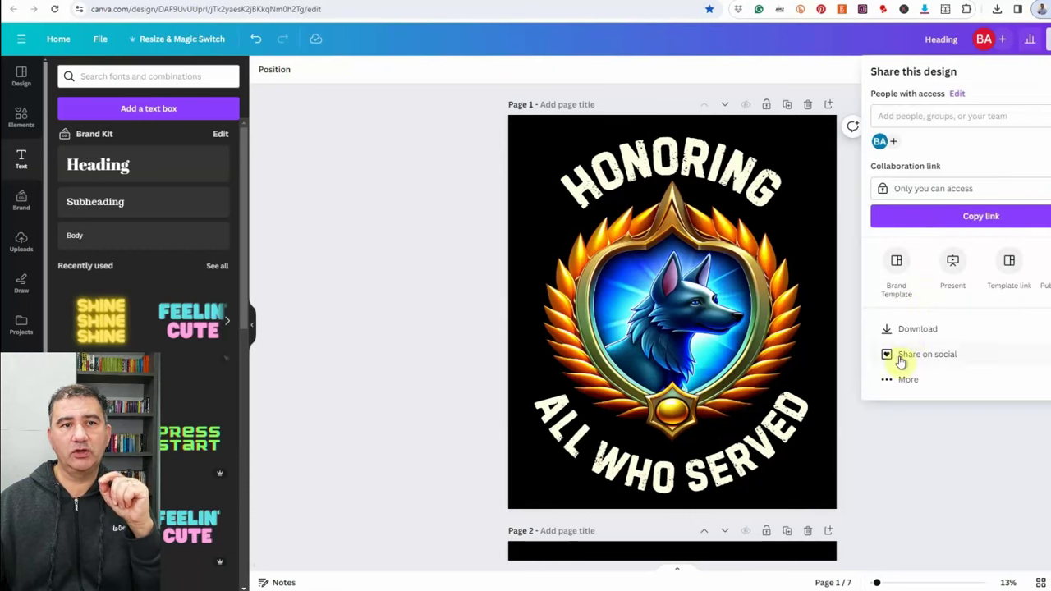
click(909, 329)
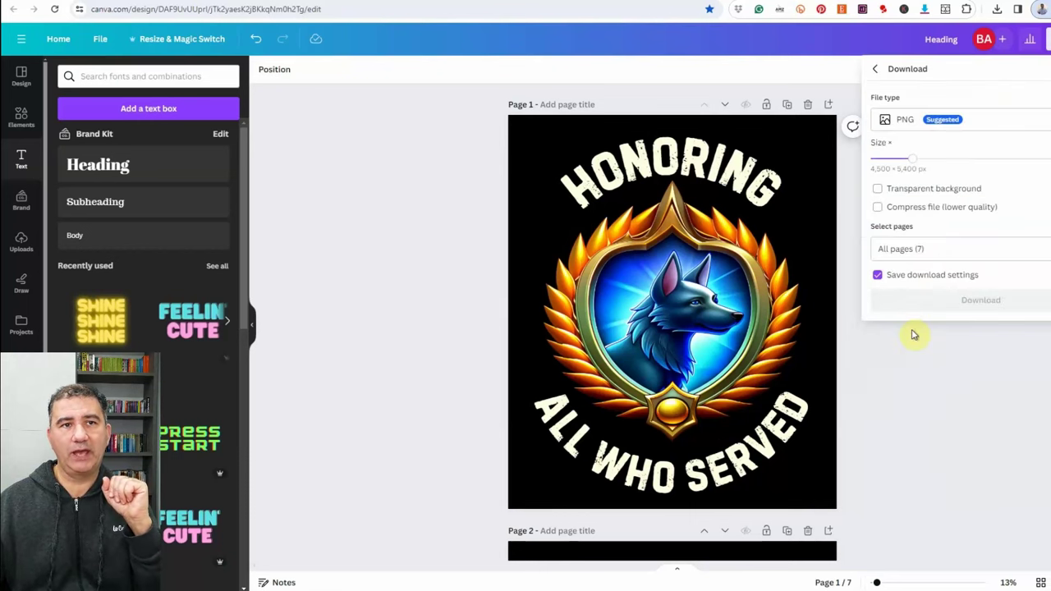
click(877, 191)
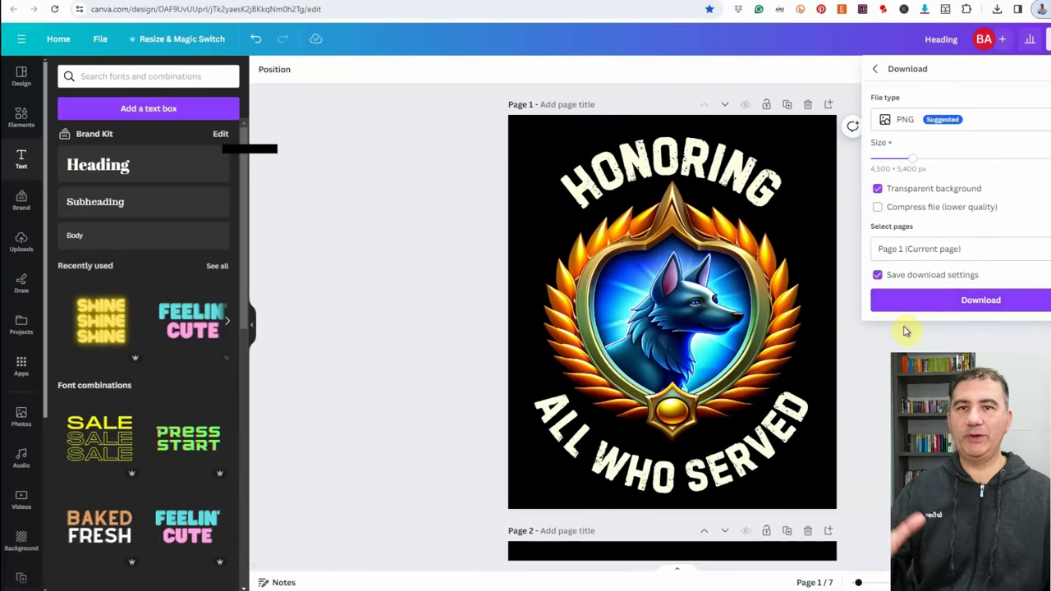
key(Escape)
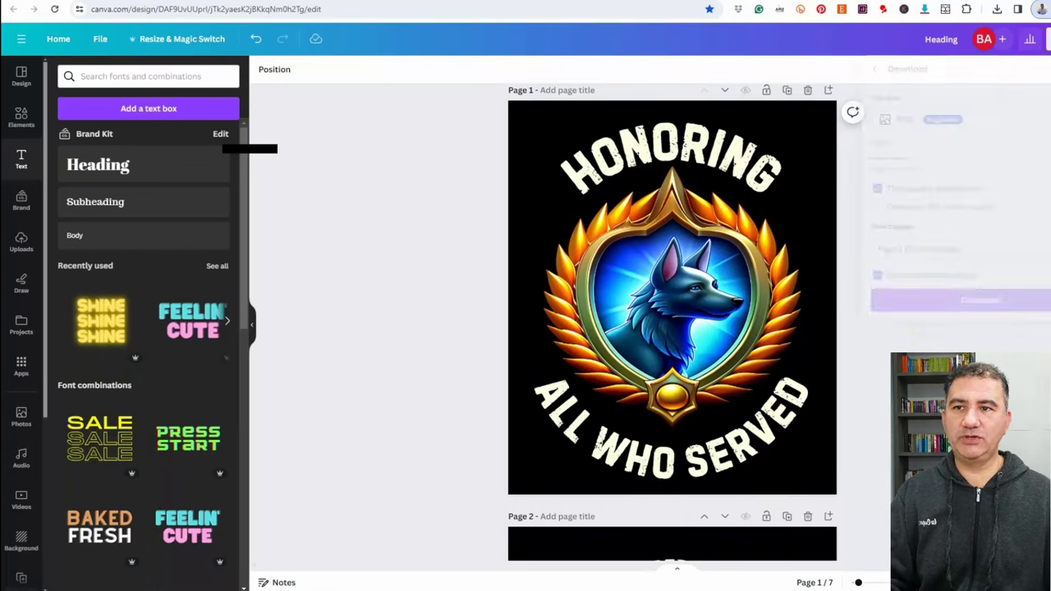
Review the example designs on pages 2 to 7, briefly switching to the Recraft project to view the emblem's editing tools
scroll(672, 320, down, 5)
scroll(871, 332, down, 4)
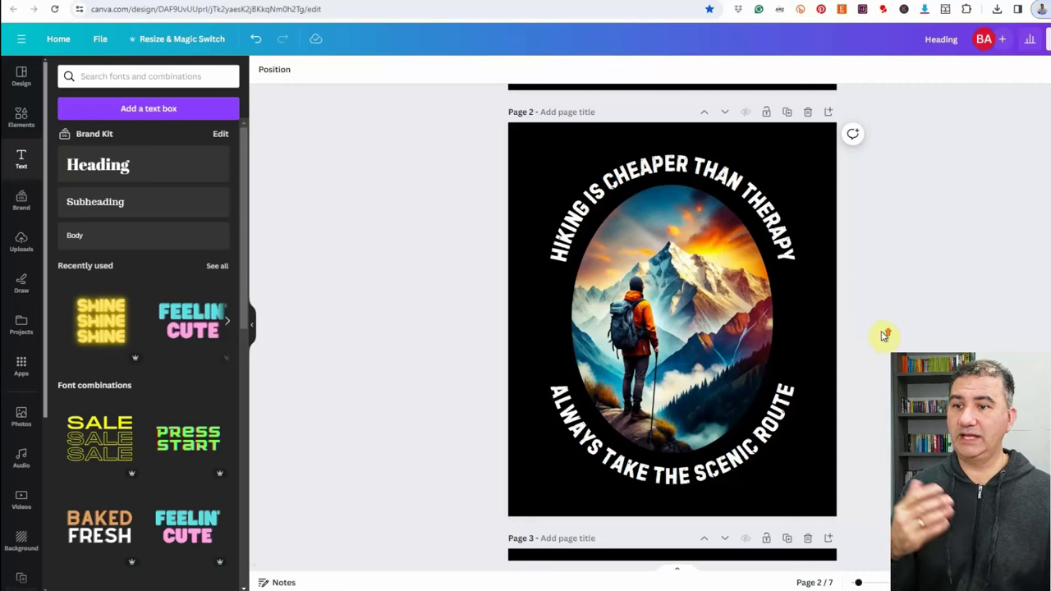
scroll(877, 335, down, 5)
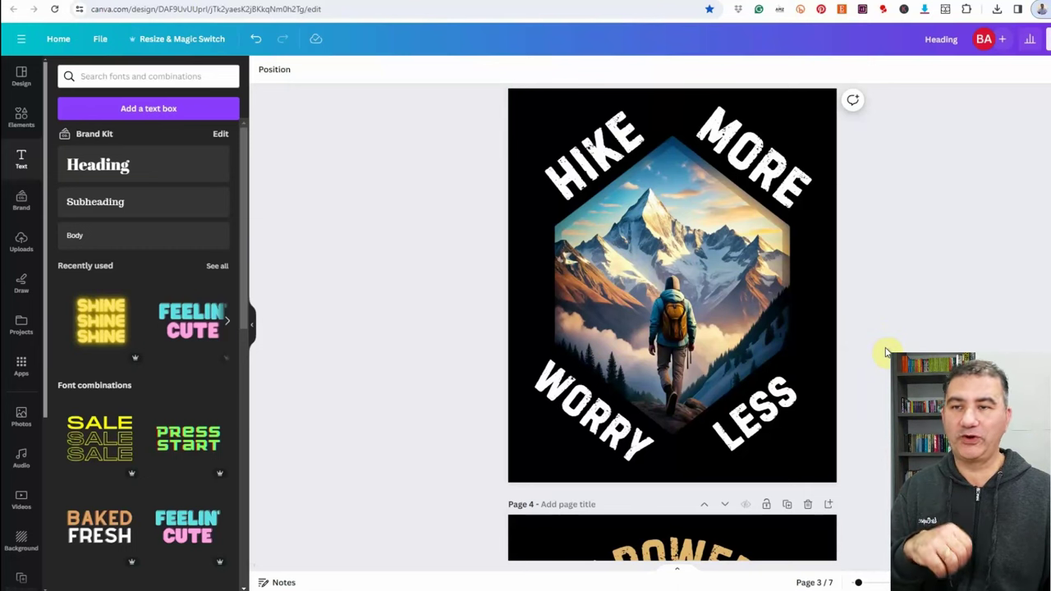
scroll(885, 352, down, 5)
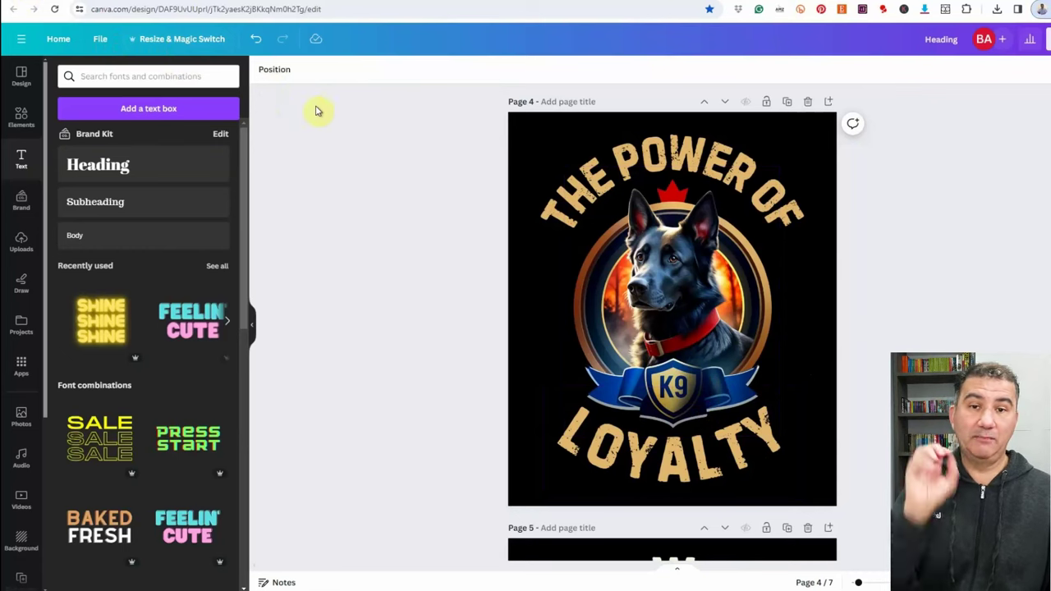
click(367, 5)
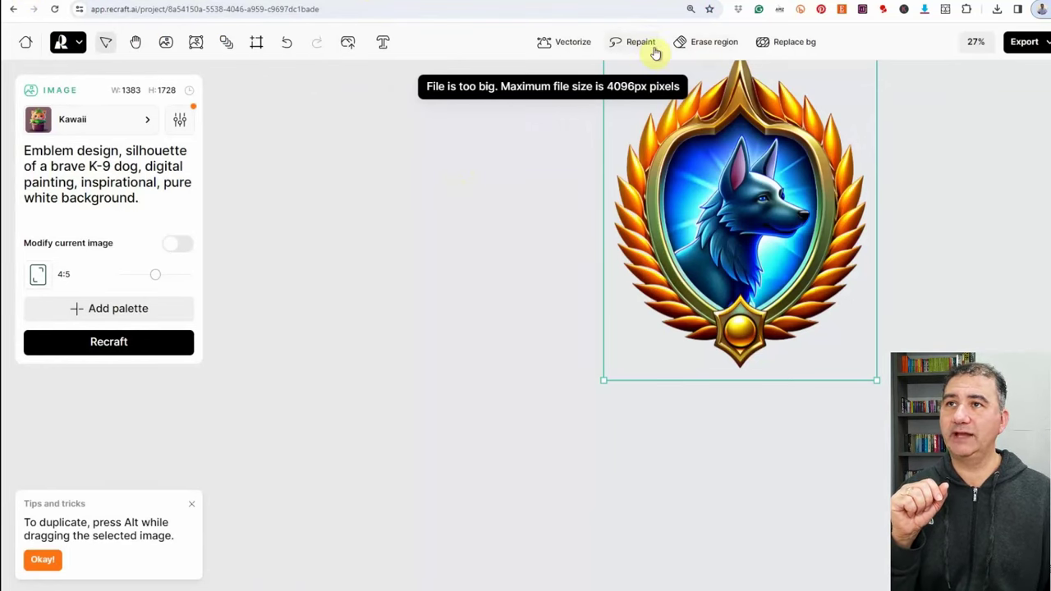
mouse_move(710, 49)
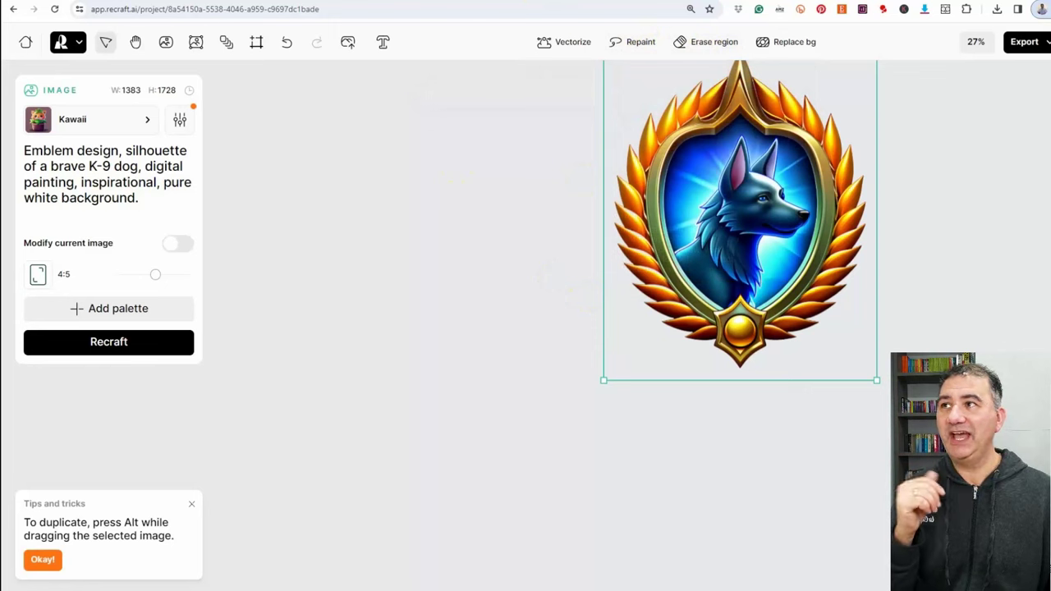
click(234, 3)
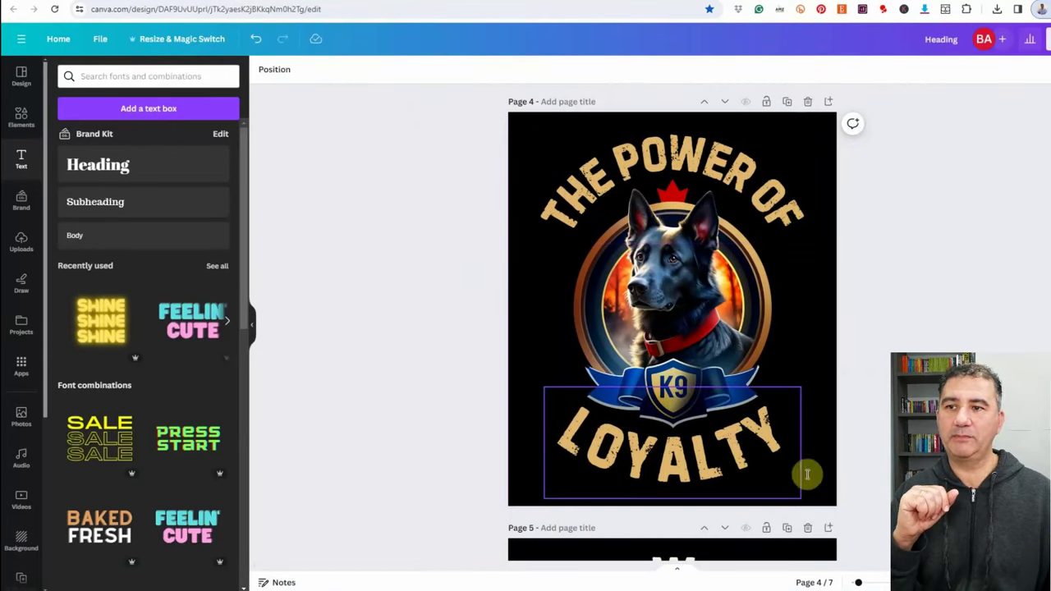
scroll(889, 431, down, 5)
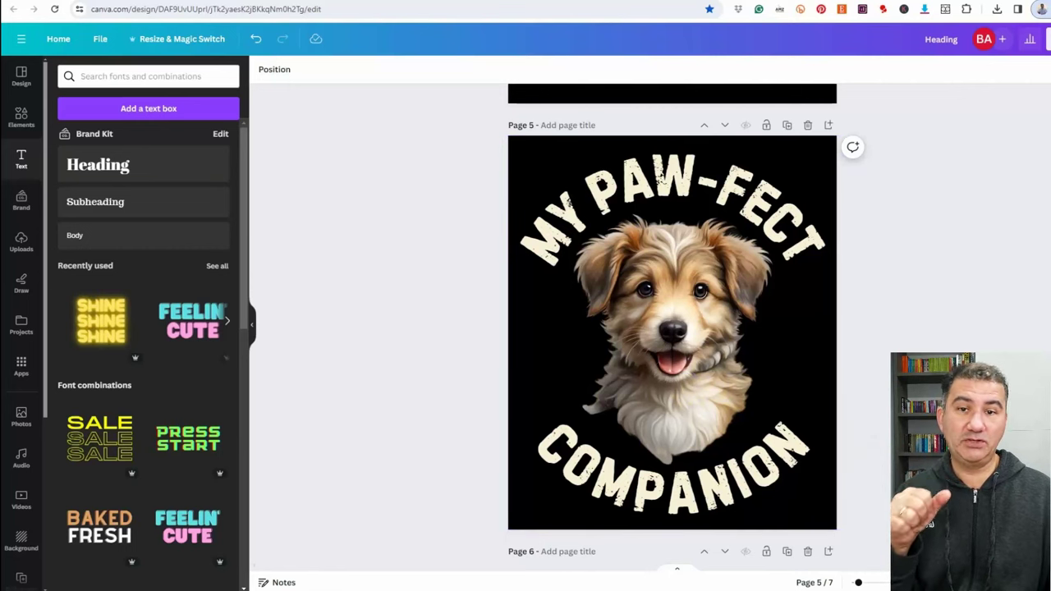
scroll(671, 323, down, 5)
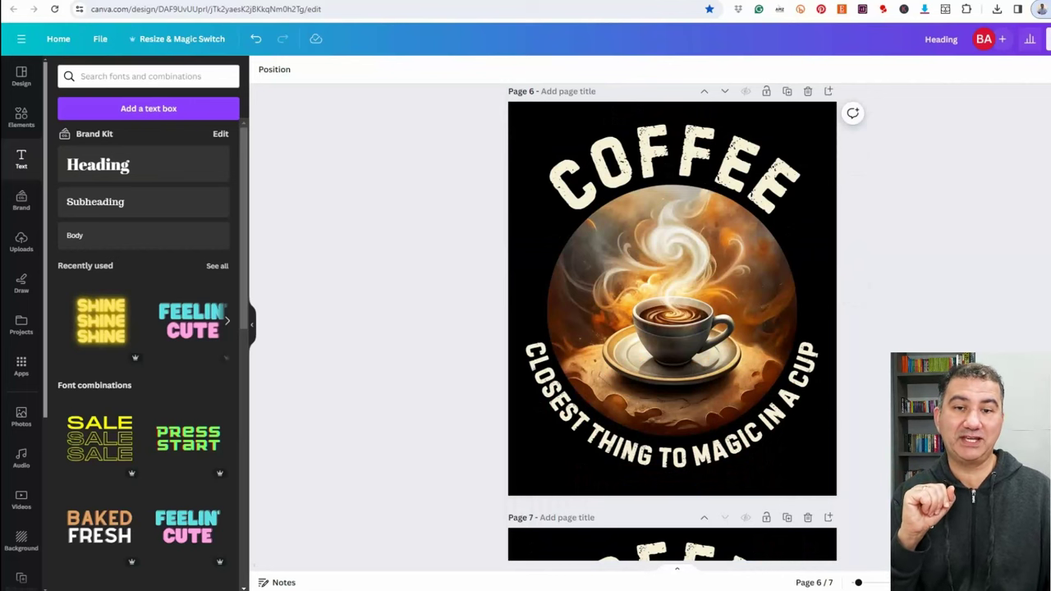
scroll(727, 281, down, 5)
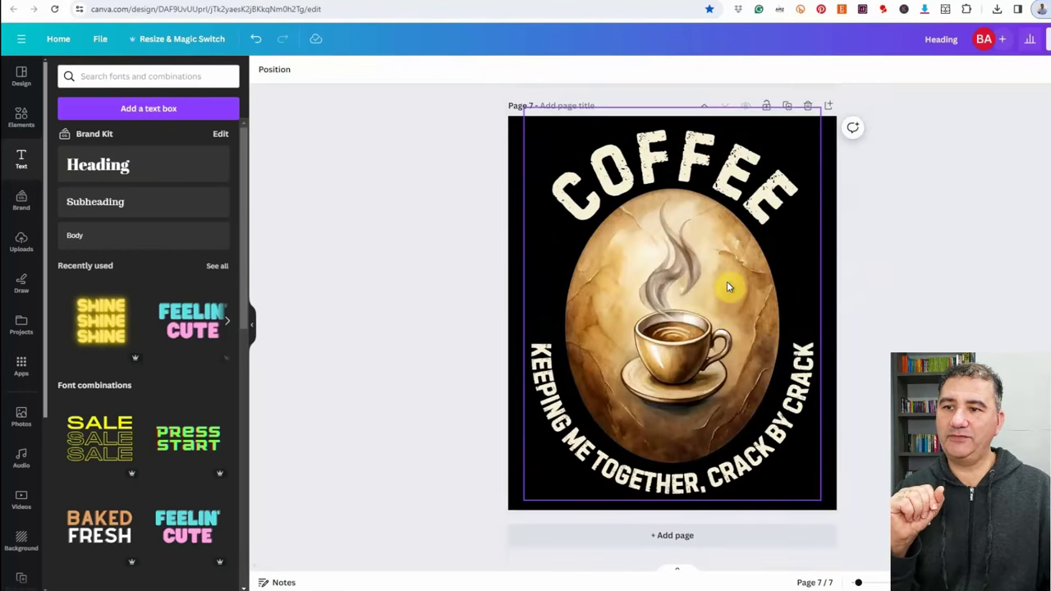